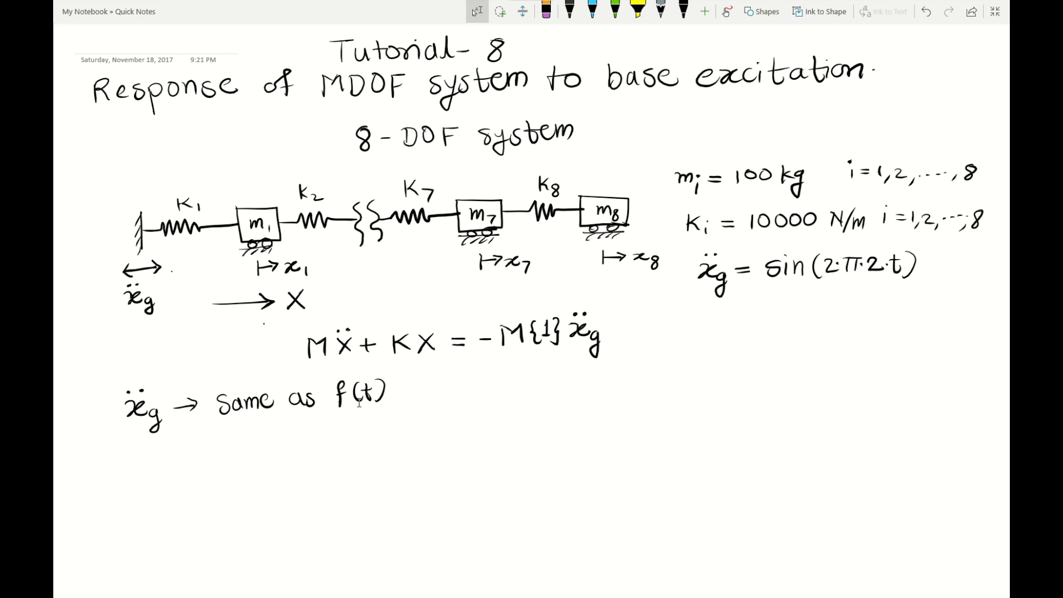
Draw a horizontal black ink line divided by tick marks below the "same as f(t)" note
click(683, 11)
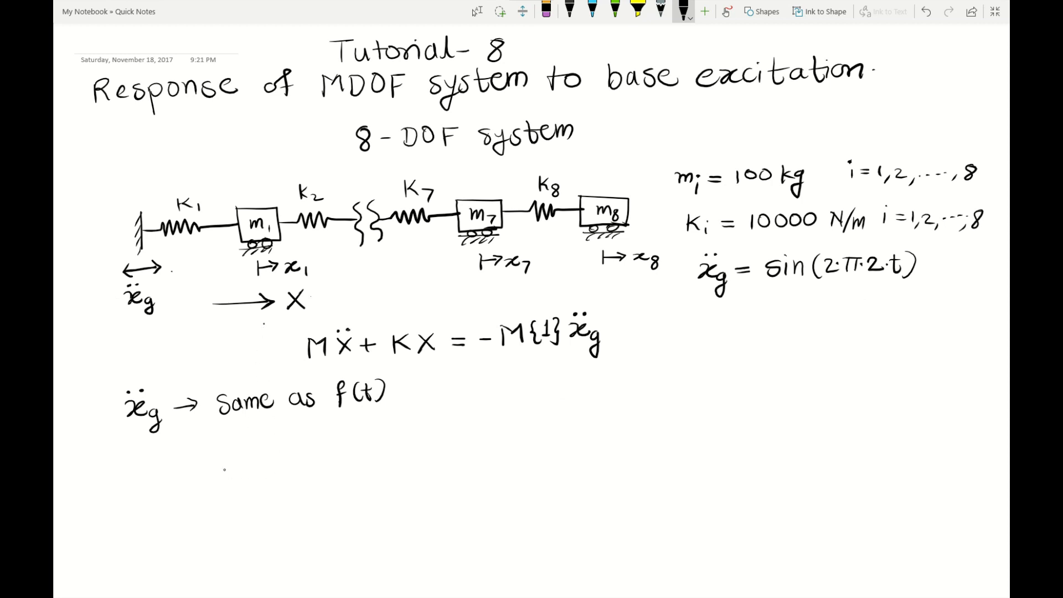
mouse_move(157, 471)
mouse_down()
mouse_move(157, 485)
mouse_move(526, 479)
mouse_up()
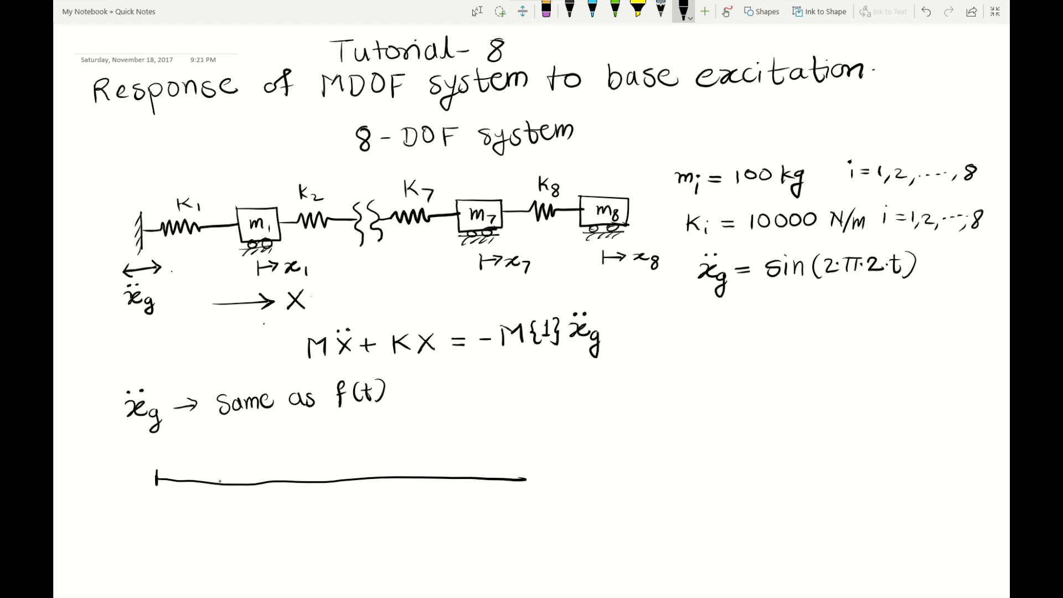
drag(281, 478, 282, 487)
mouse_move(346, 476)
mouse_down()
mouse_move(346, 484)
mouse_move(460, 486)
mouse_up()
Circle the first segment of the divided line and annotate it with an arrow and "Multi-Tr."
mouse_move(190, 470)
mouse_down()
mouse_move(176, 471)
mouse_move(197, 486)
mouse_move(187, 468)
mouse_move(242, 455)
mouse_move(287, 463)
mouse_move(331, 446)
mouse_up()
drag(323, 447, 323, 464)
drag(333, 464, 351, 455)
click(359, 462)
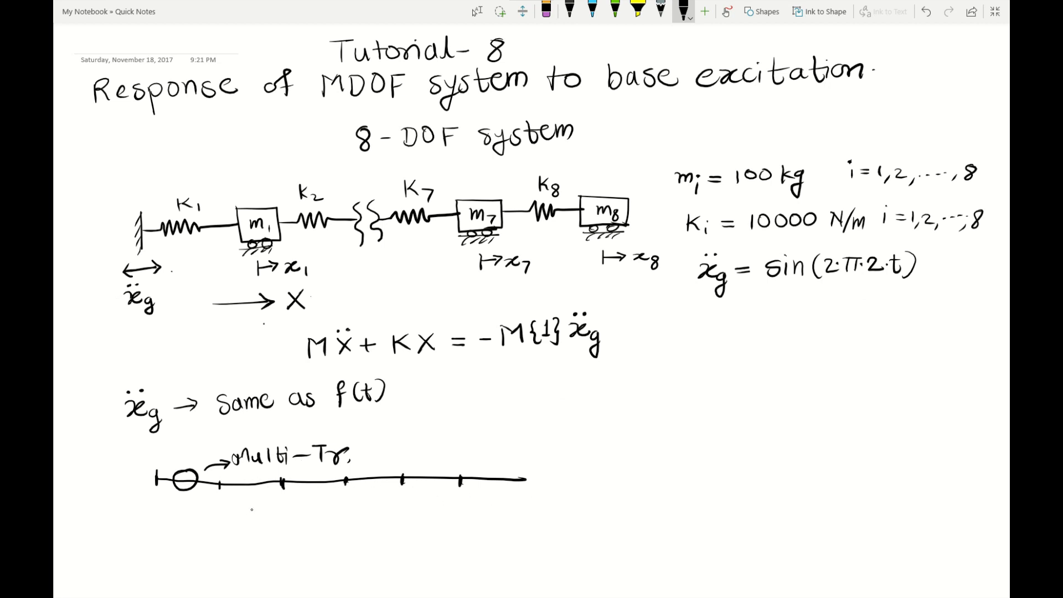
Draw a second horizontal line with node dots beneath the first and add check marks above its first two segments
click(156, 517)
drag(157, 516, 225, 516)
click(222, 515)
mouse_move(222, 516)
mouse_down()
mouse_move(533, 519)
mouse_move(523, 516)
mouse_up()
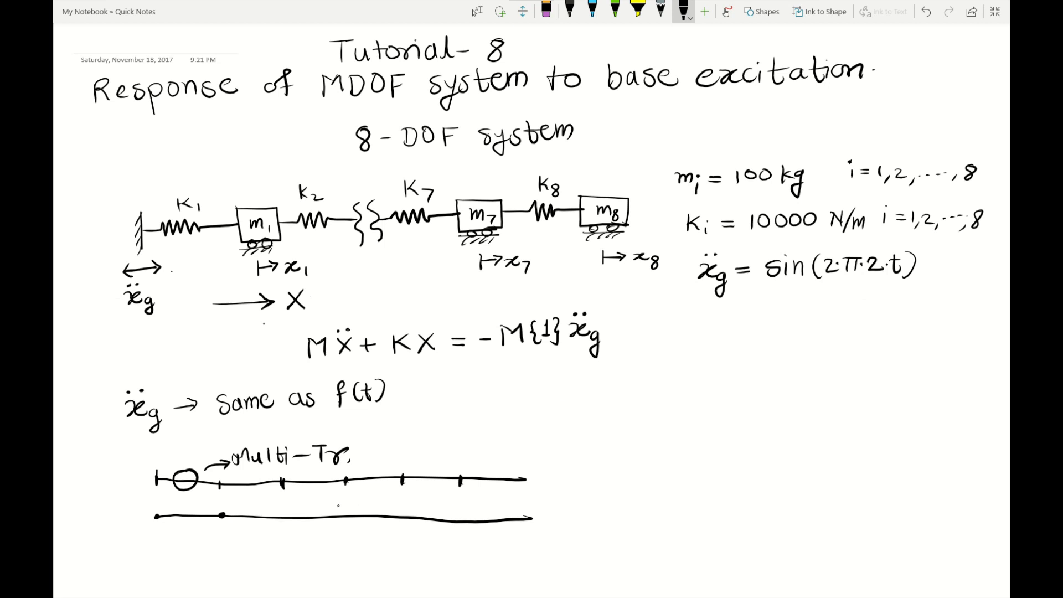
click(282, 516)
drag(349, 517, 408, 517)
mouse_move(179, 505)
mouse_down()
mouse_move(250, 511)
mouse_move(261, 497)
mouse_up()
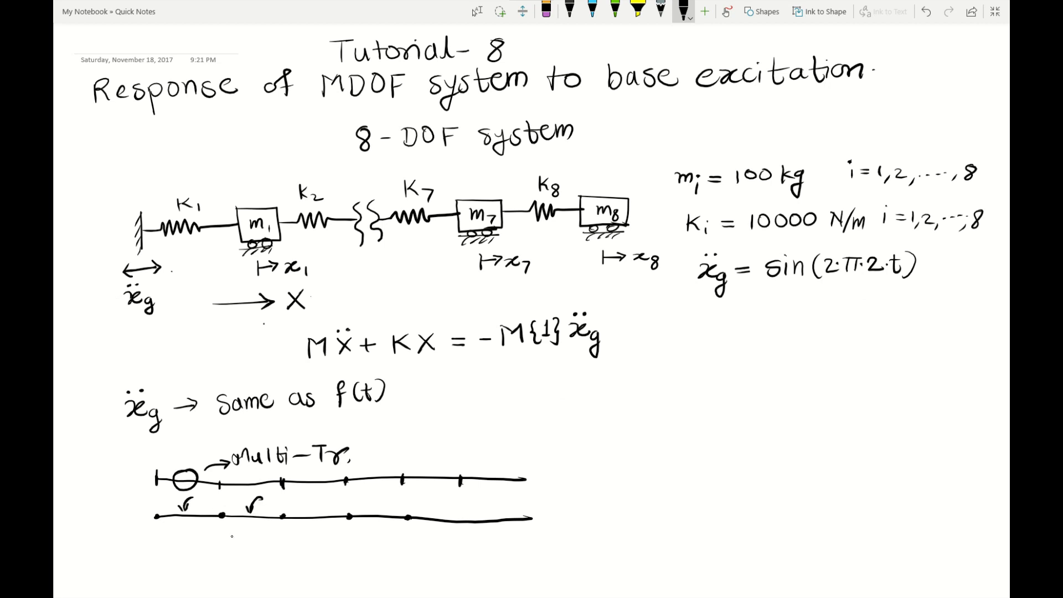
Sketch four separate staggered segments with dots at their ends below the second line
click(155, 538)
drag(155, 537, 225, 537)
click(223, 537)
drag(222, 549, 285, 549)
click(283, 549)
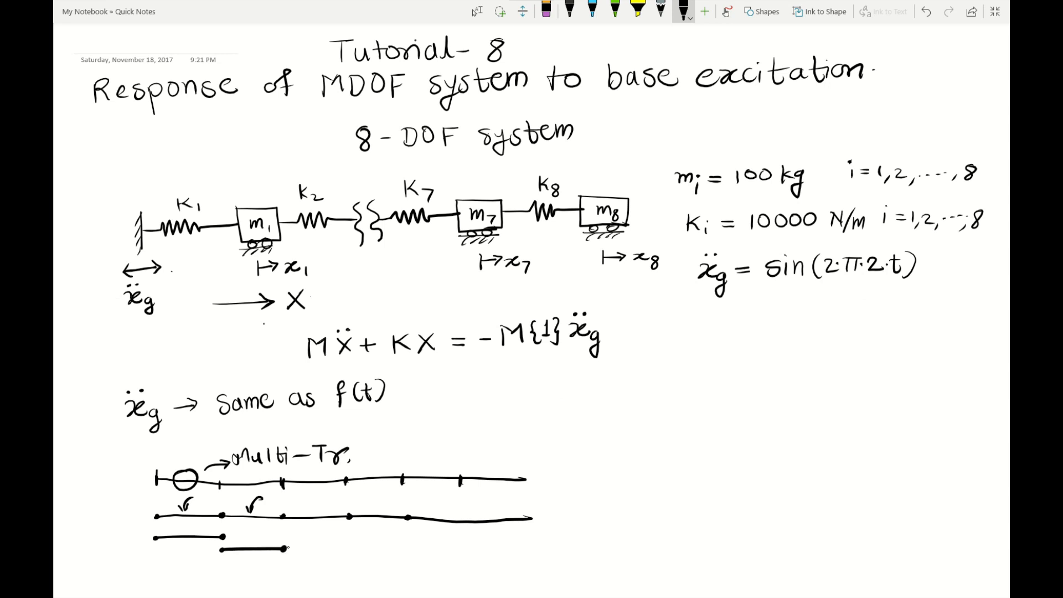
click(285, 536)
drag(284, 536, 416, 551)
click(351, 537)
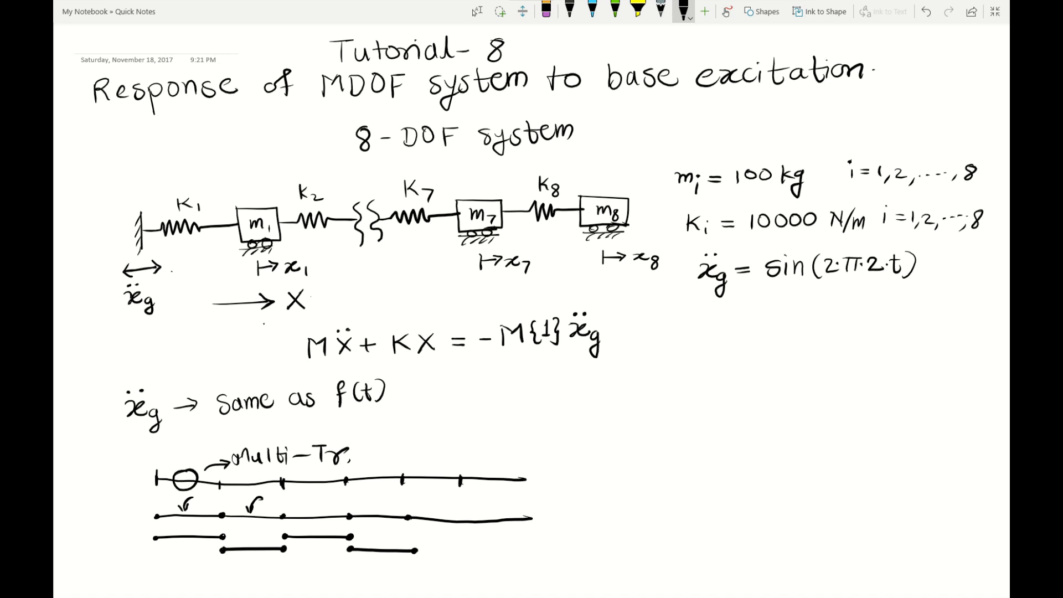
Mark the first junction with a short vertical stroke and circle the paired end nodes at the three junctions between the staggered segments
drag(223, 513, 223, 527)
mouse_move(229, 524)
mouse_down()
mouse_move(210, 535)
mouse_move(210, 557)
mouse_move(227, 565)
mouse_move(238, 528)
mouse_move(224, 525)
mouse_move(271, 542)
mouse_move(282, 561)
mouse_move(299, 538)
mouse_move(286, 523)
mouse_move(271, 533)
mouse_up()
mouse_move(345, 526)
mouse_down()
mouse_move(335, 538)
mouse_move(348, 559)
mouse_move(364, 540)
mouse_move(350, 526)
mouse_move(335, 536)
mouse_up()
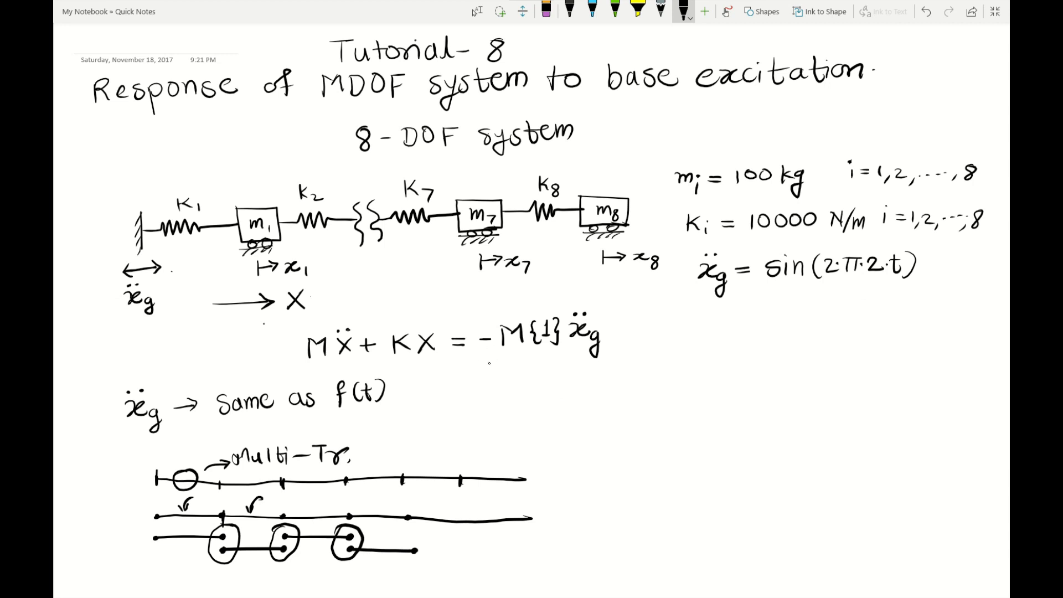
mouse_move(483, 364)
mouse_down()
mouse_move(606, 369)
mouse_move(579, 347)
mouse_up()
drag(359, 453, 399, 451)
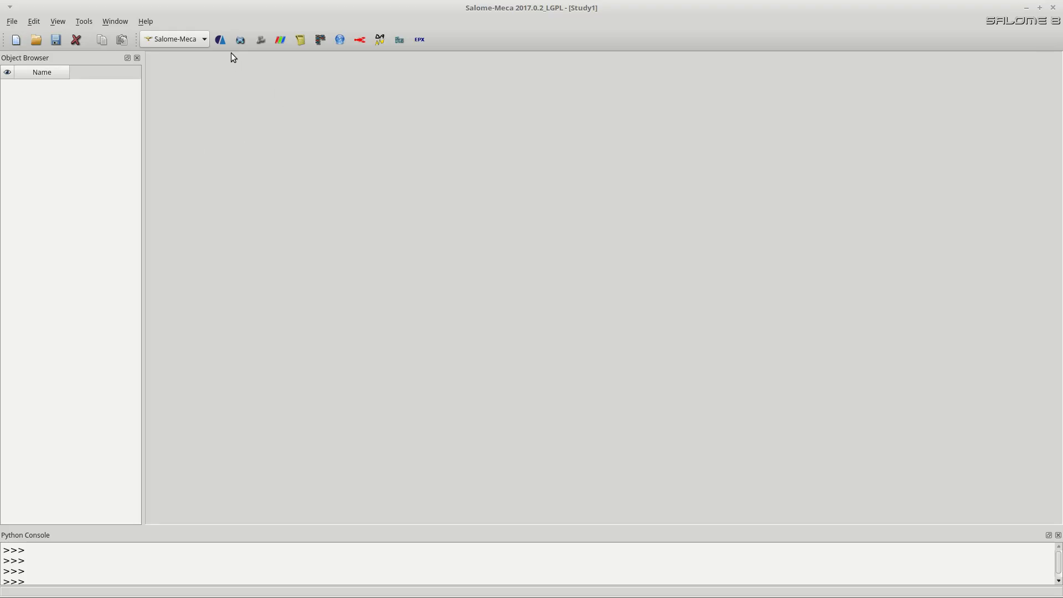
Switch to Salome-Meca's Geometry module and create points at (0, 0, 0) and (1, 0, 0)
click(241, 42)
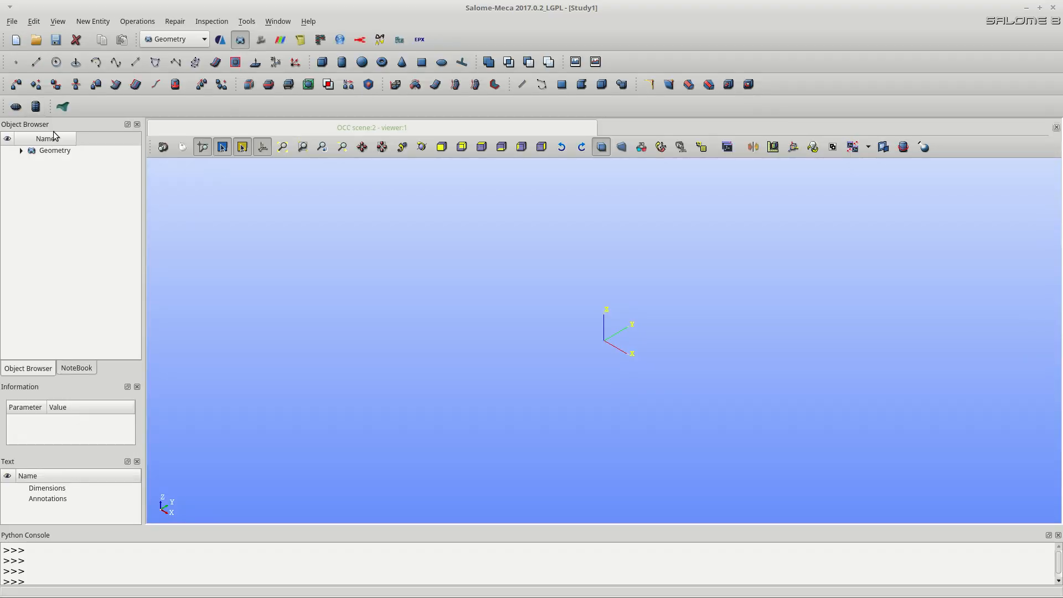
click(18, 64)
click(501, 364)
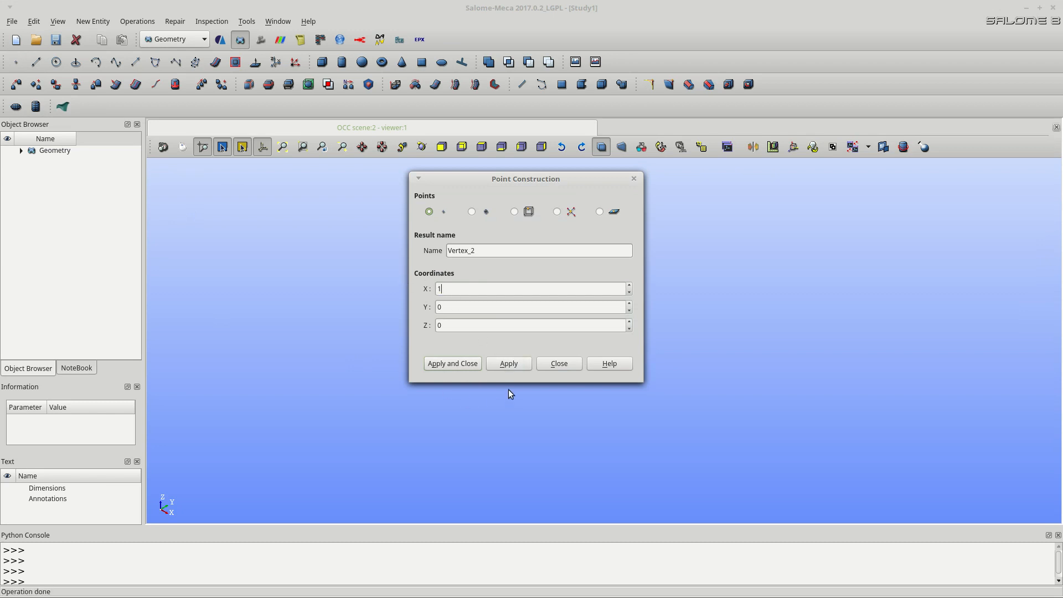
click(457, 363)
Construct a line from Vertex_1 to Vertex_2
click(61, 200)
click(36, 62)
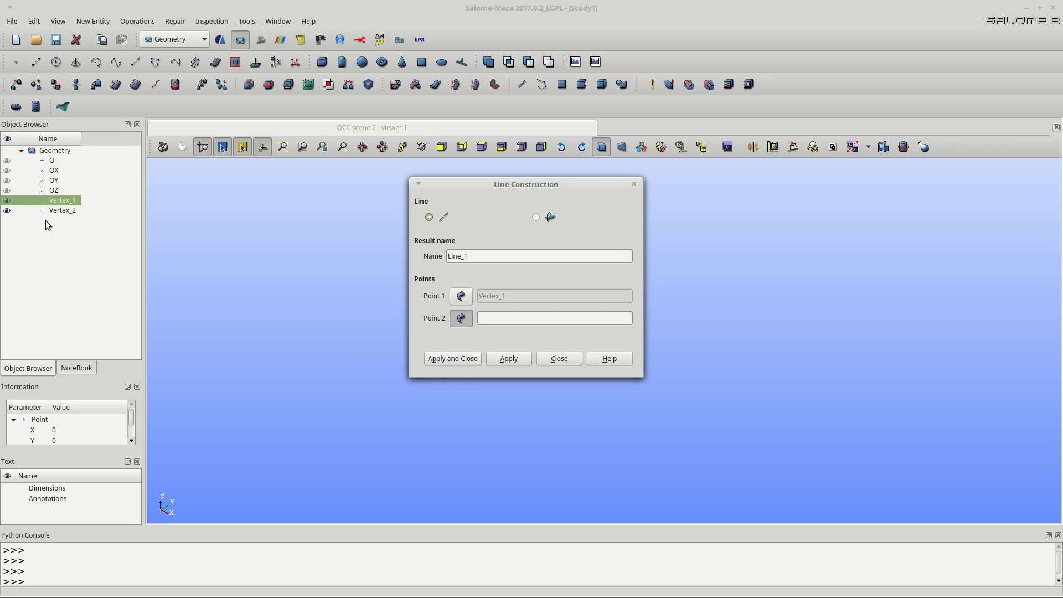
click(61, 210)
click(468, 359)
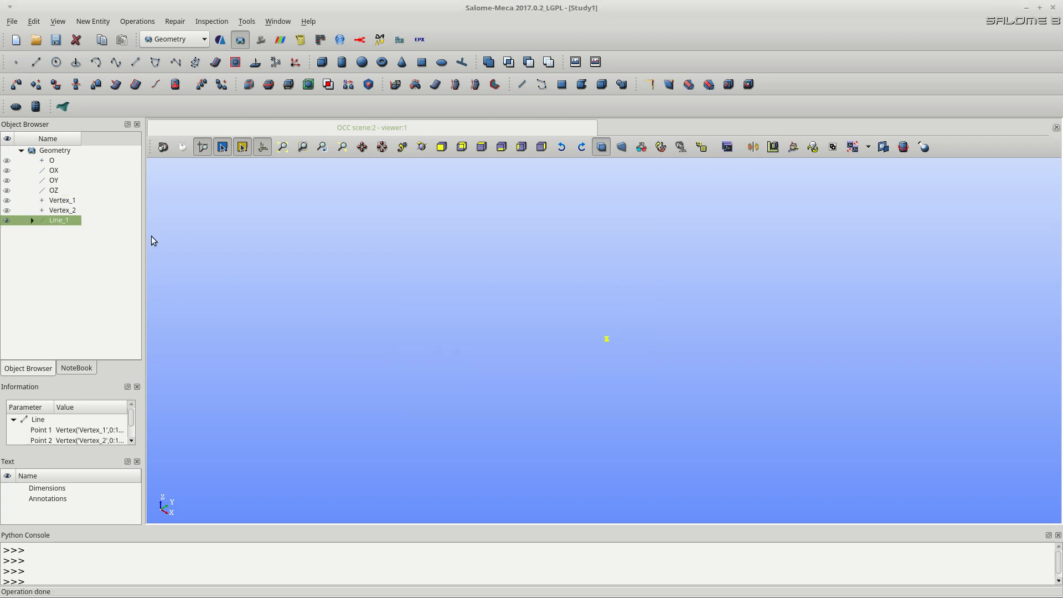
Create a Multi-Translation of Line_1 along OX with step 1 and 8 repetitions
right_click(65, 221)
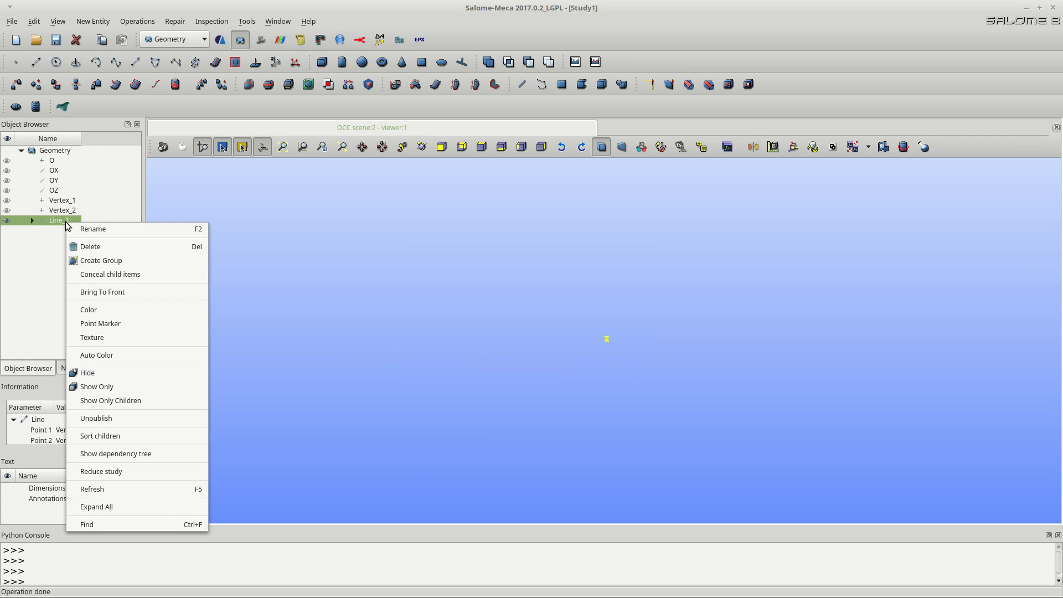
click(51, 222)
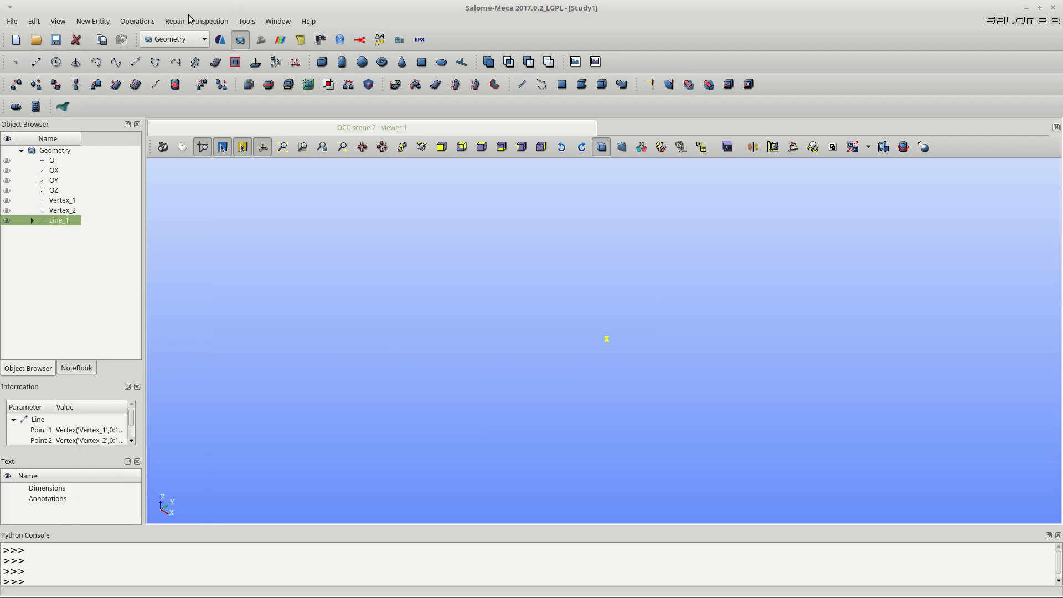
click(139, 21)
mouse_move(165, 49)
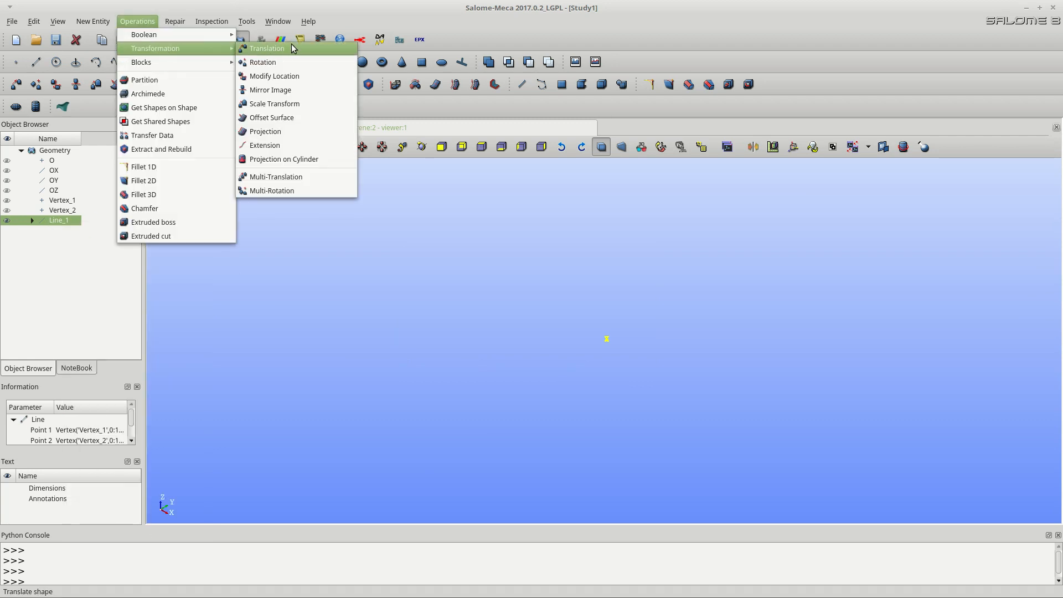
click(281, 177)
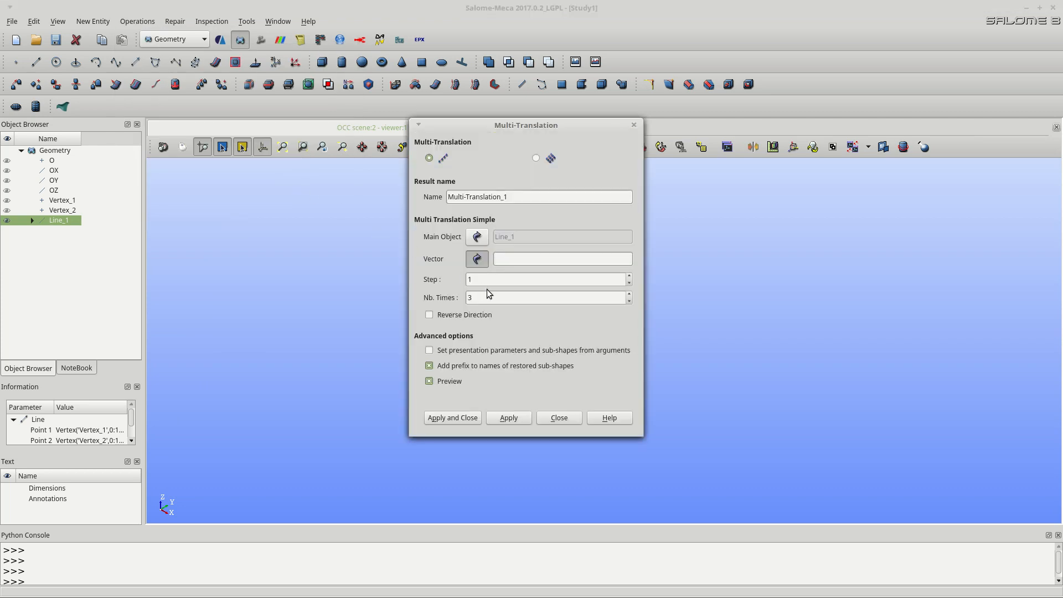
click(53, 170)
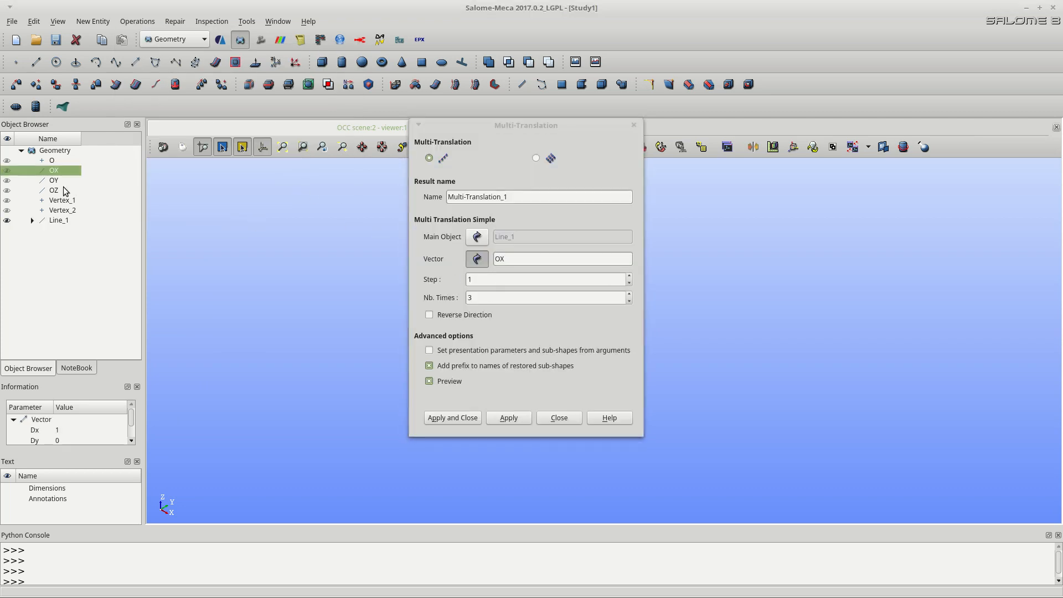
click(455, 299)
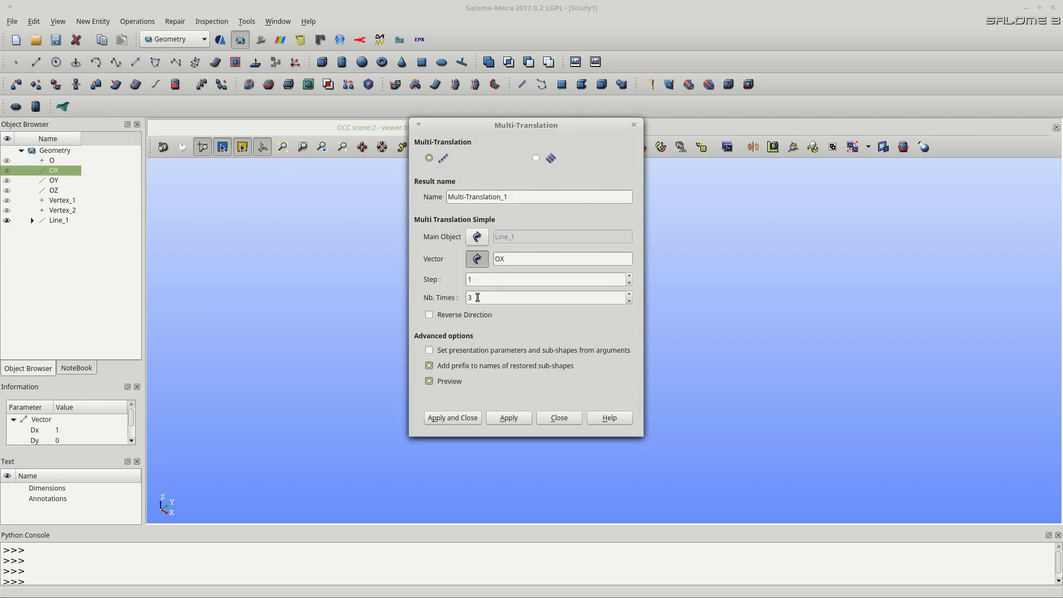
drag(478, 298, 450, 292)
text(8)
click(466, 419)
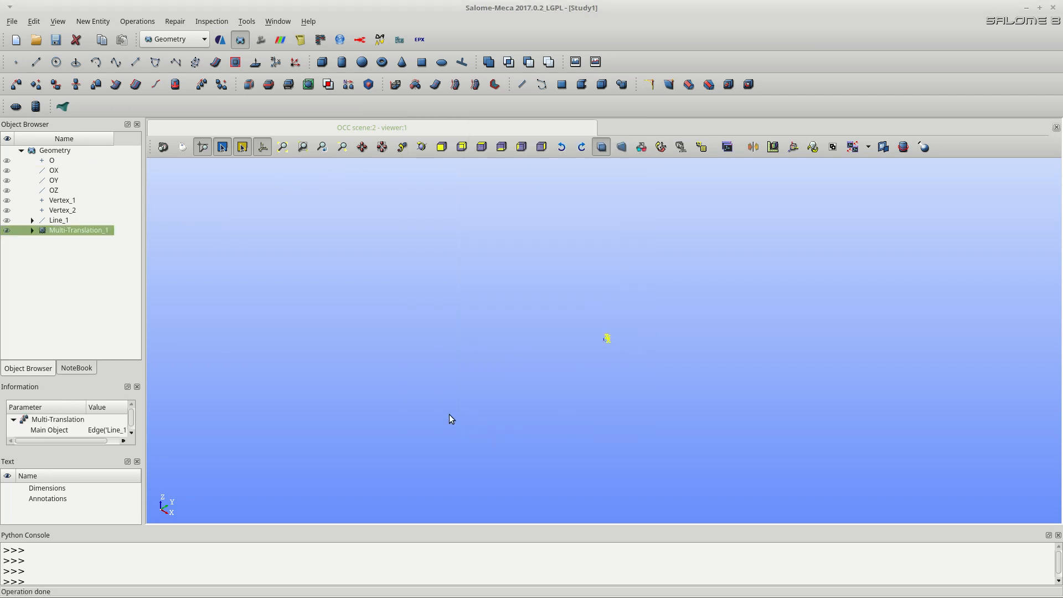
Begin a new mesh on Multi-Translation_1 in the Mesh module using the 1D Wire Discretisation algorithm
click(261, 42)
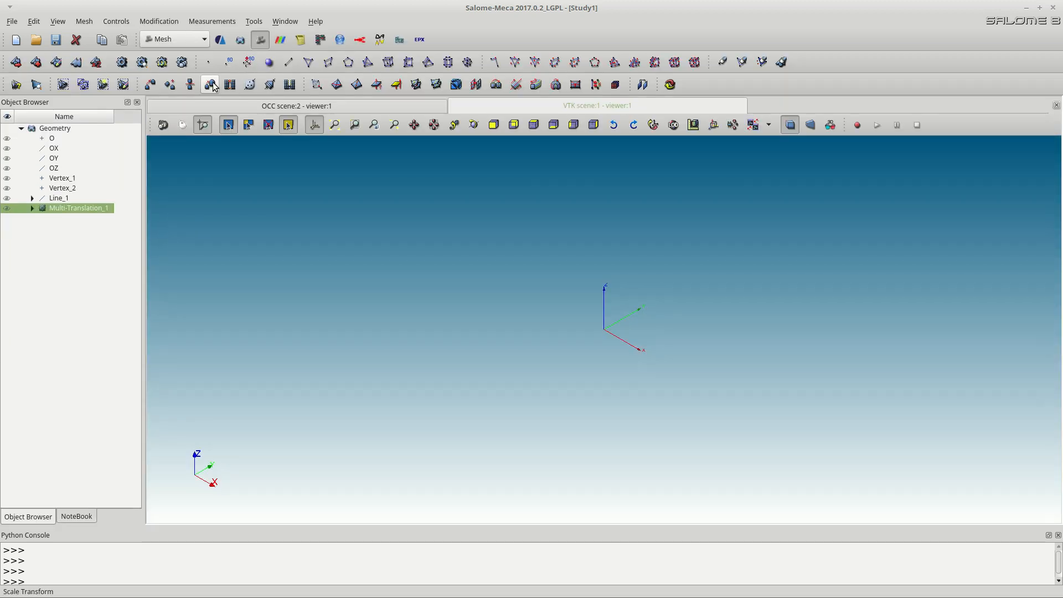
click(83, 22)
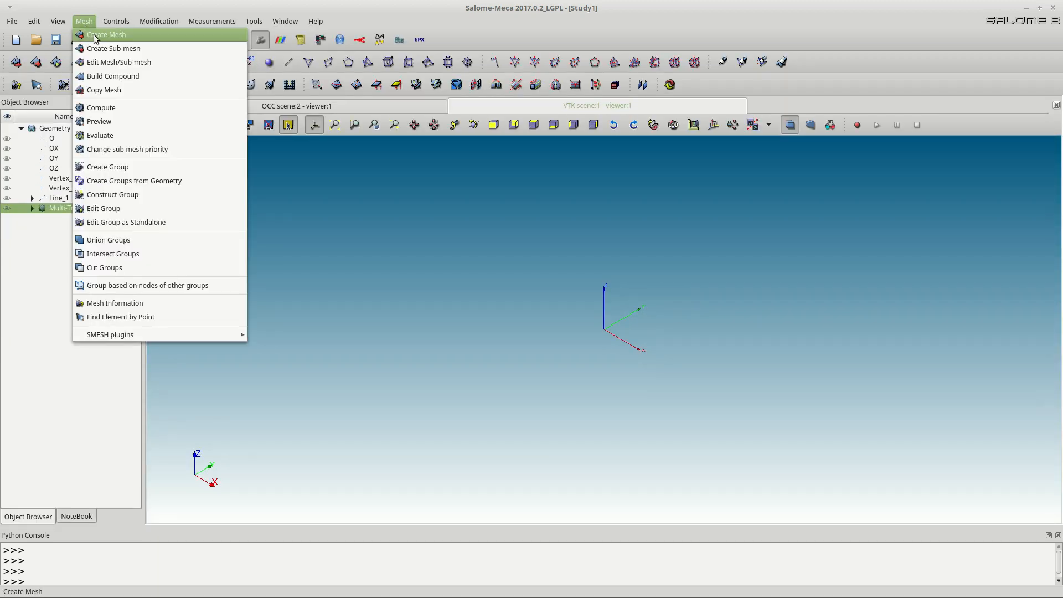
click(94, 33)
click(531, 264)
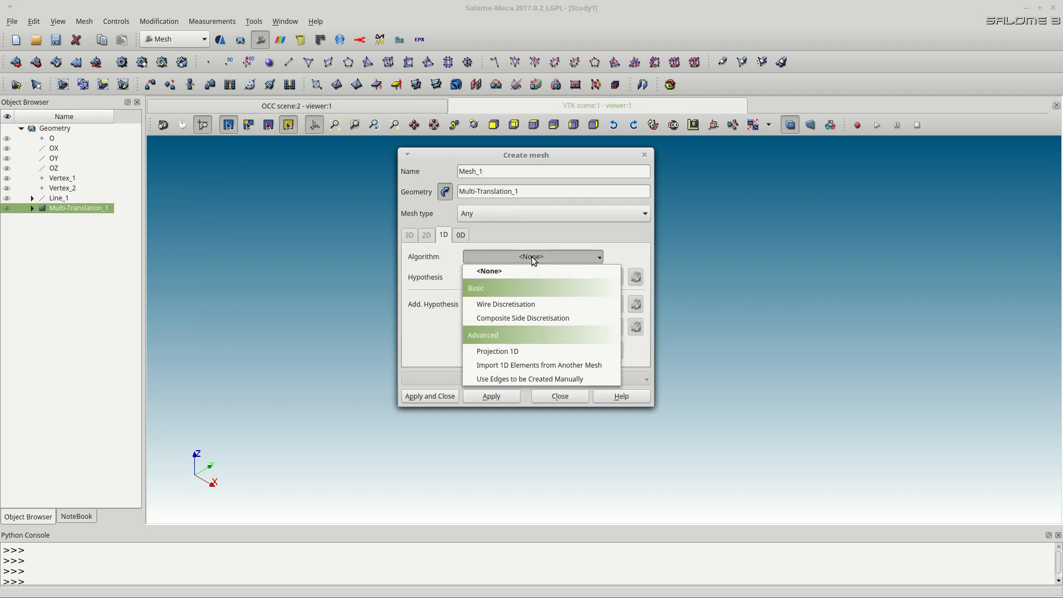
click(528, 302)
Assign a Number of Segments hypothesis of 1 with equidistant distribution and create the mesh
click(616, 277)
click(637, 306)
double_click(510, 269)
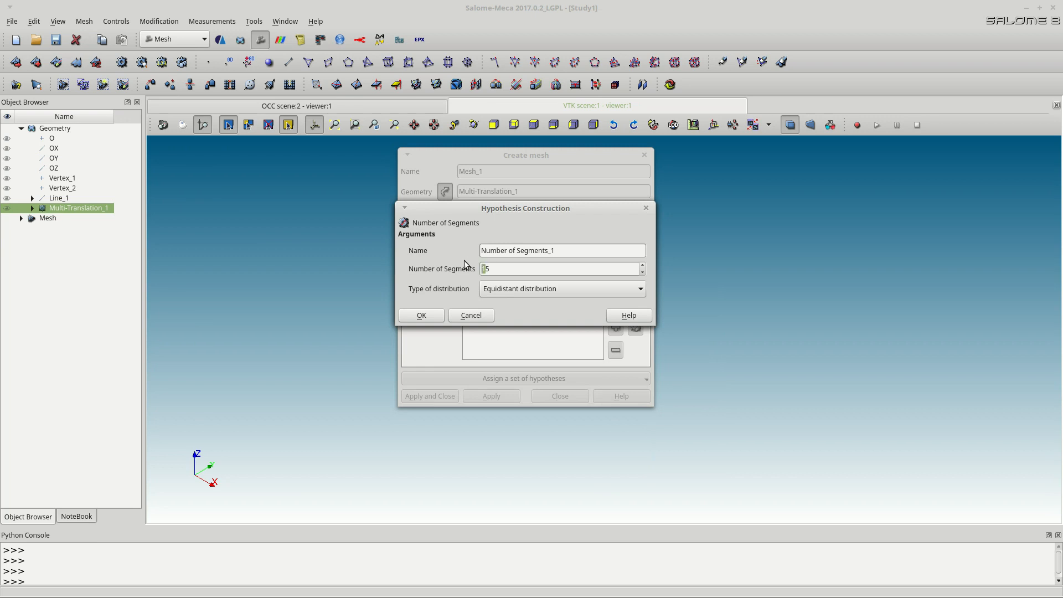
key(BackSpace)
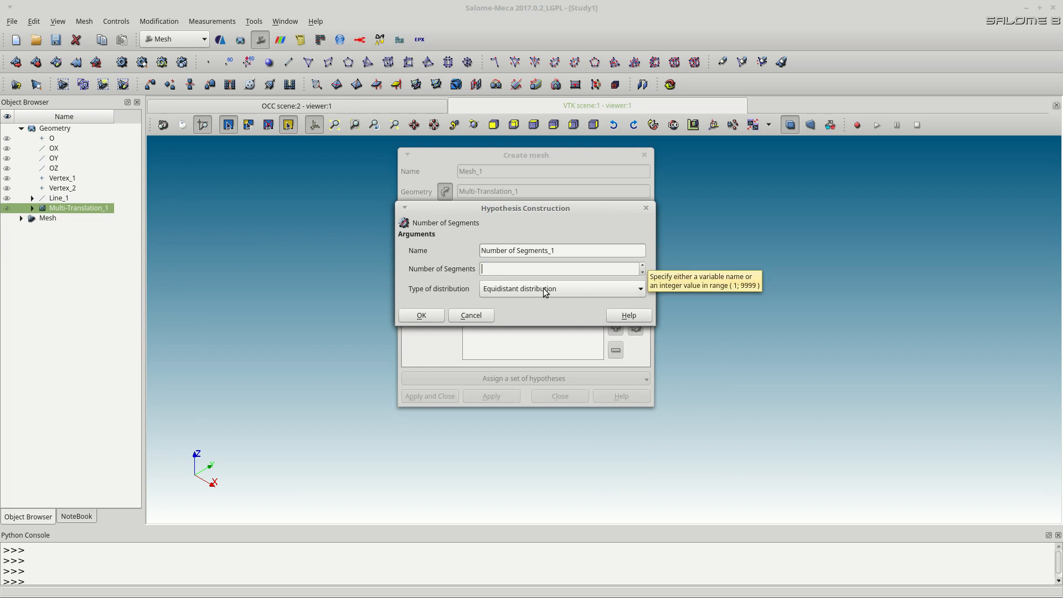
text(1)
click(429, 316)
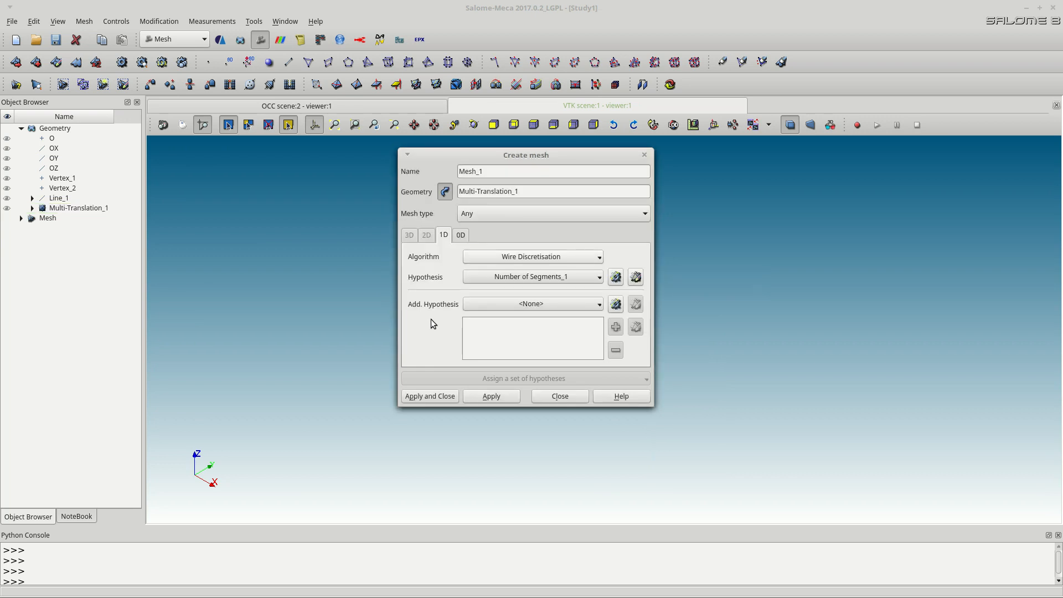
click(442, 396)
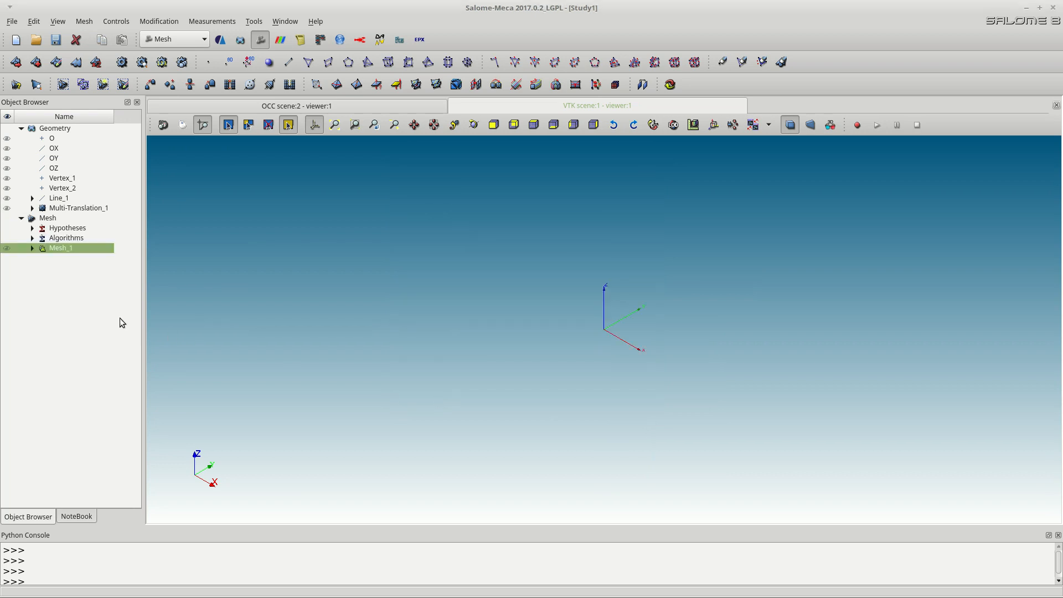
Compute Mesh_1 and dismiss the computation summary
right_click(73, 250)
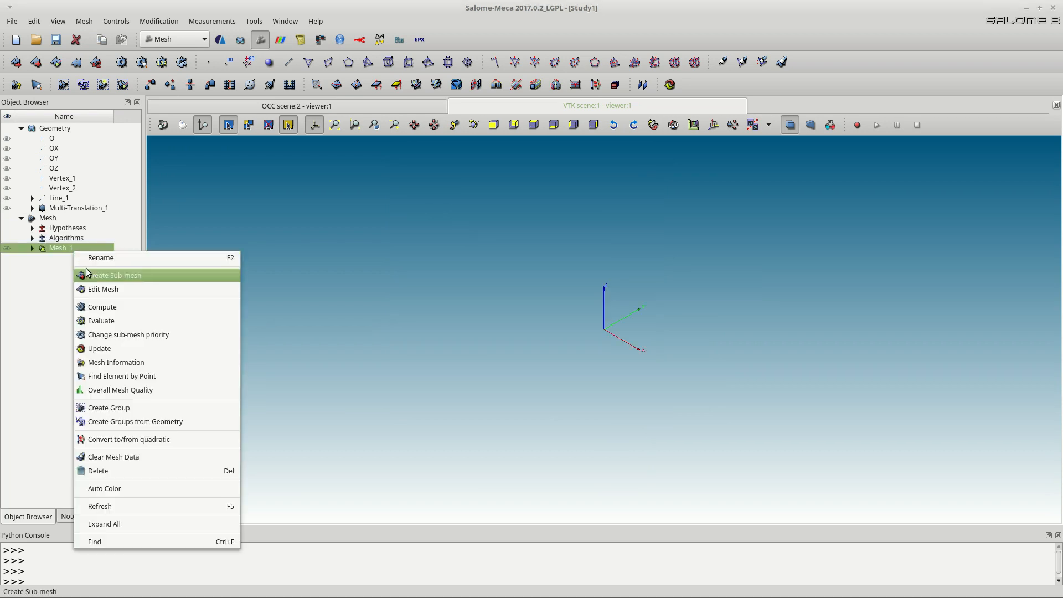
click(104, 309)
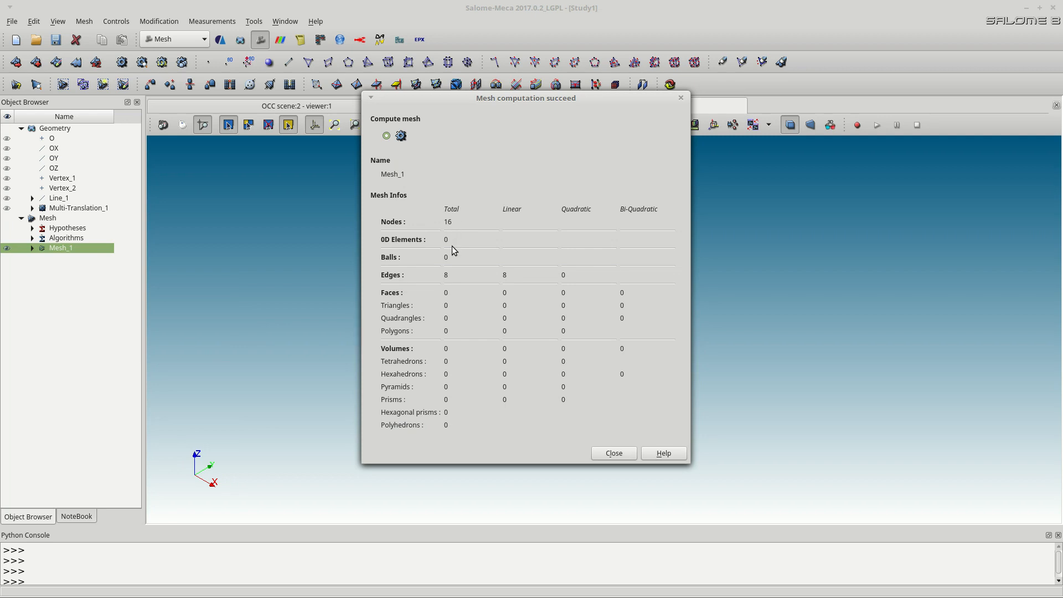
click(615, 453)
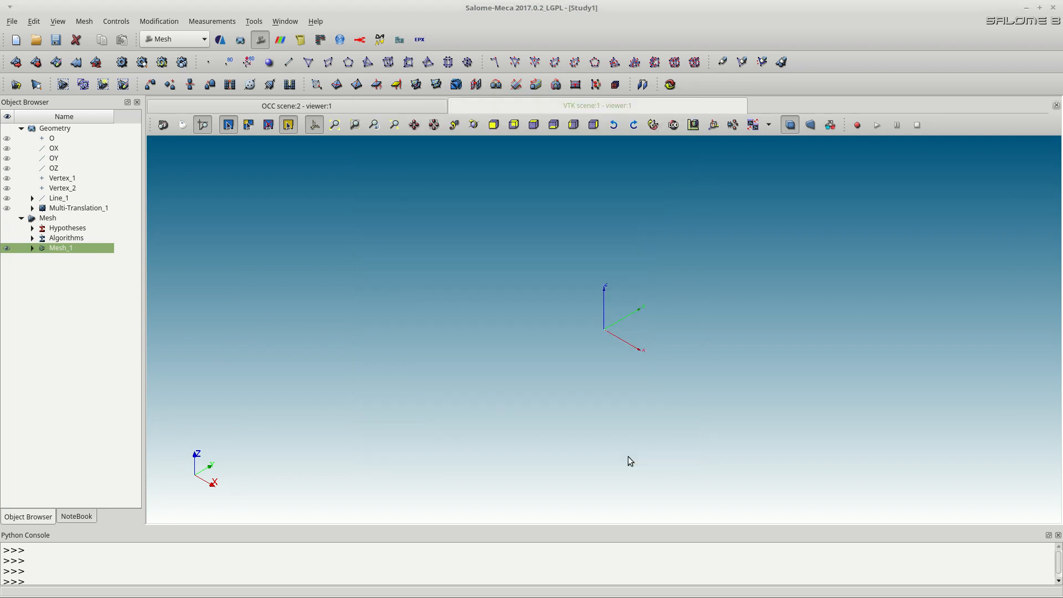
Merge the coincident nodes of Mesh_1 automatically with a tolerance of 1e-05
click(160, 22)
mouse_move(167, 35)
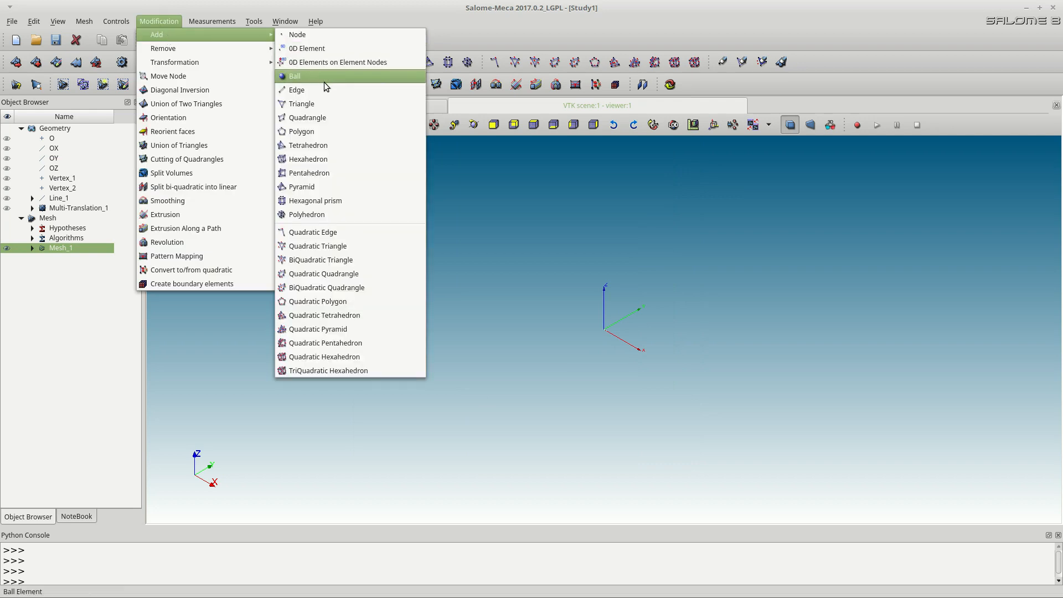
mouse_move(217, 62)
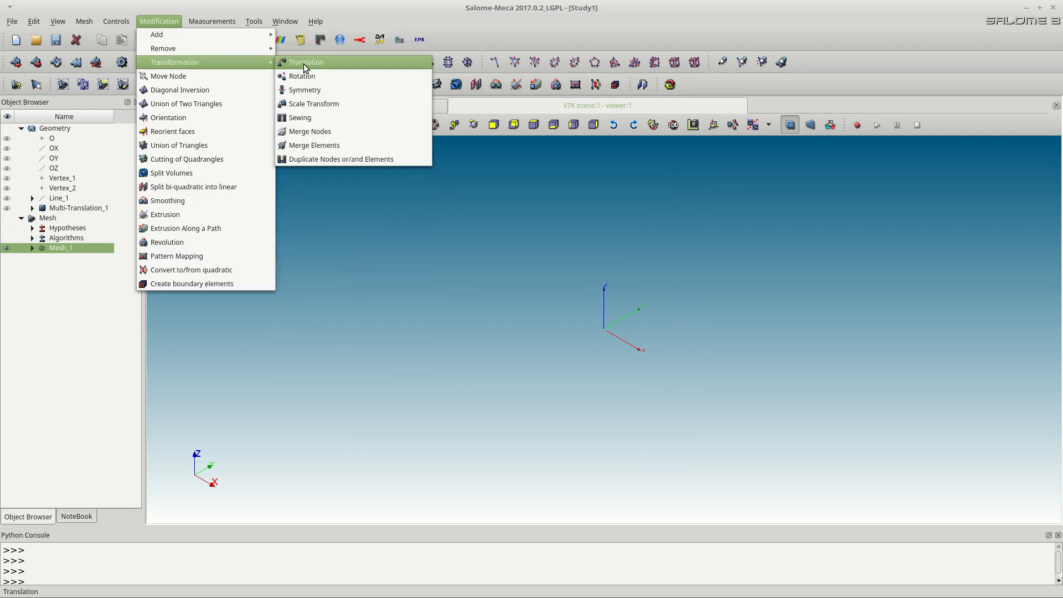
click(321, 131)
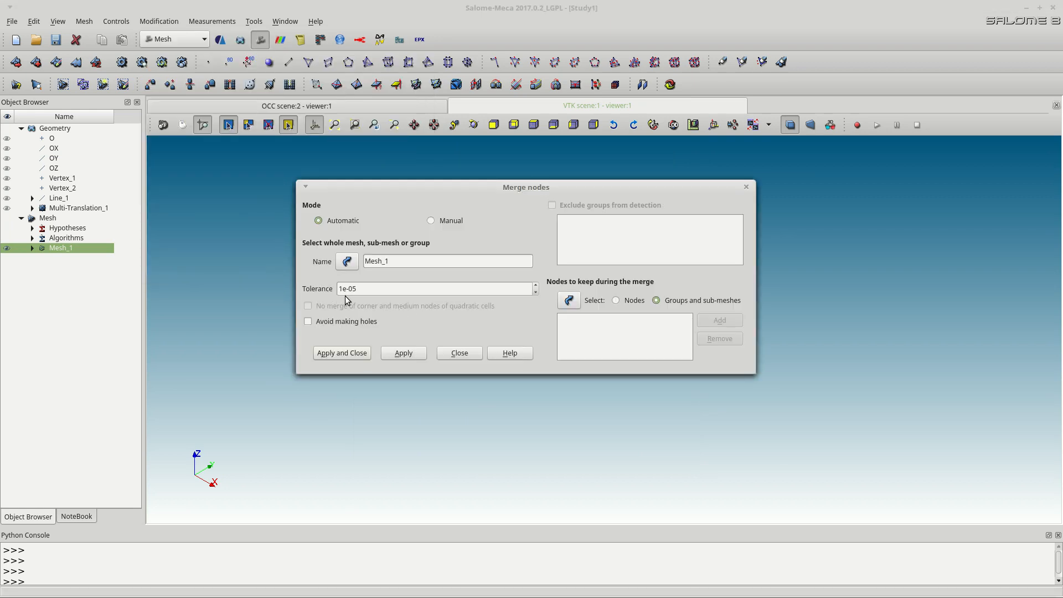
drag(363, 289, 334, 288)
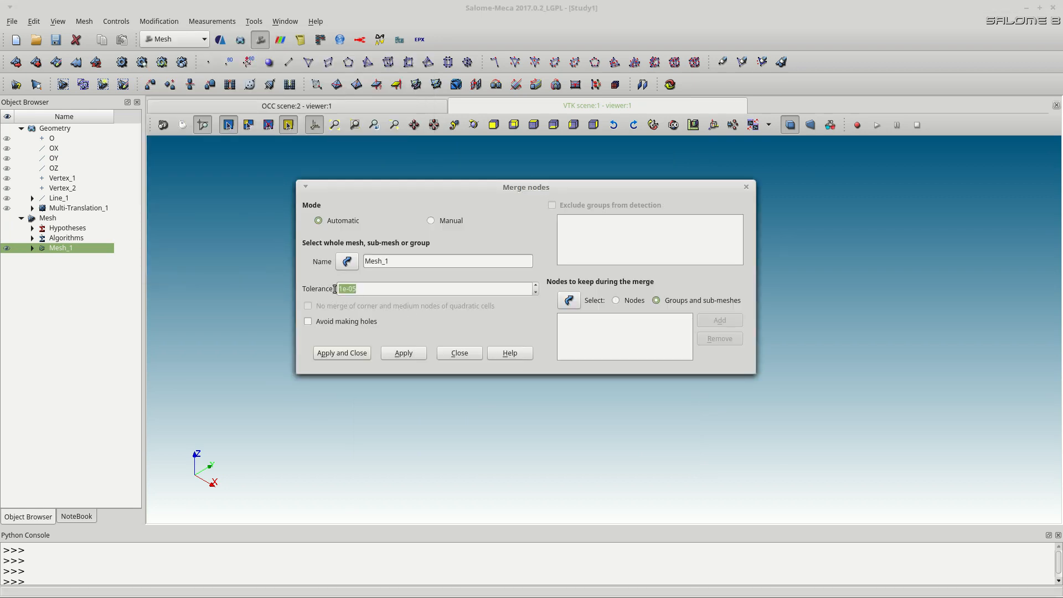
click(373, 290)
drag(373, 290, 324, 287)
click(369, 291)
click(362, 355)
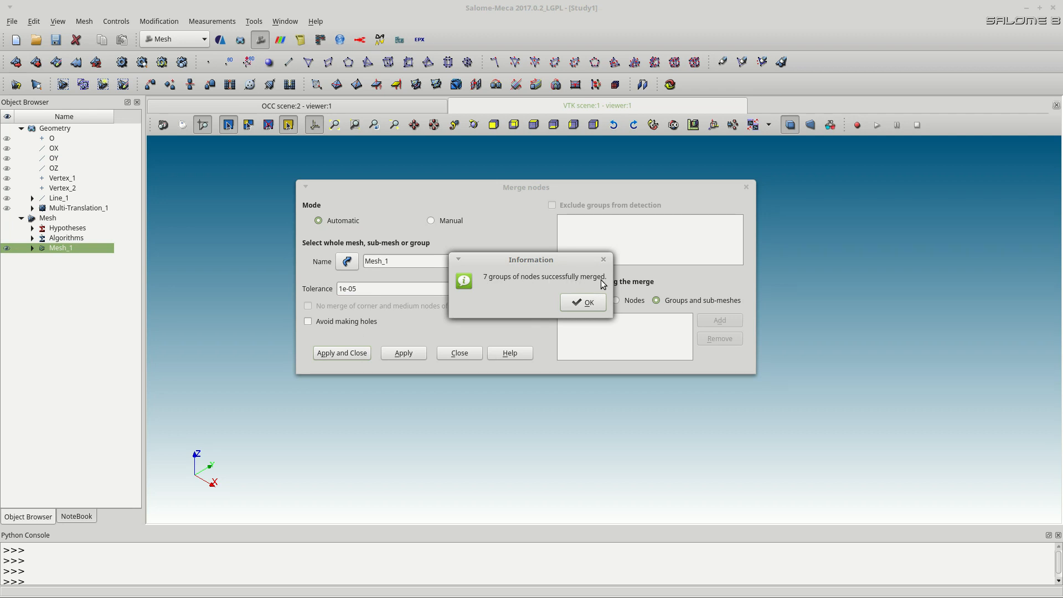
Dismiss the merge summary and check the node and element counts in Mesh_1's mesh information
click(590, 303)
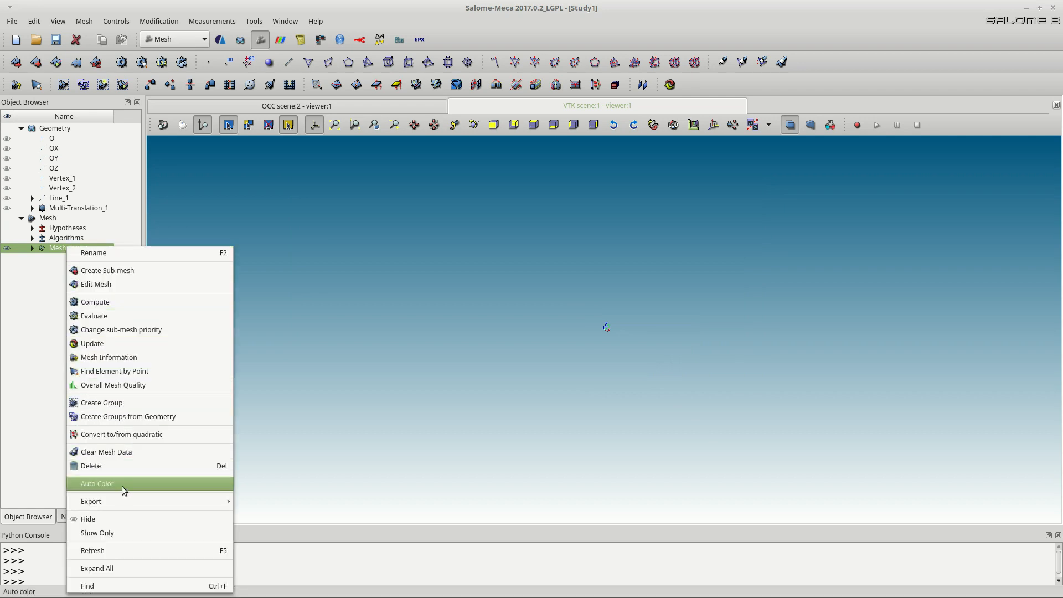
click(121, 357)
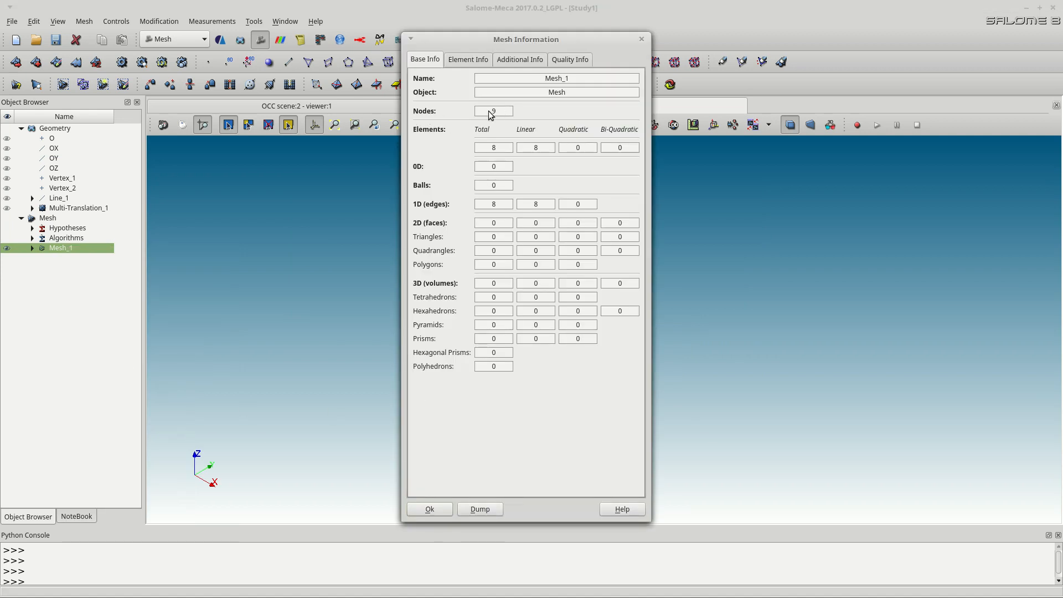
click(426, 509)
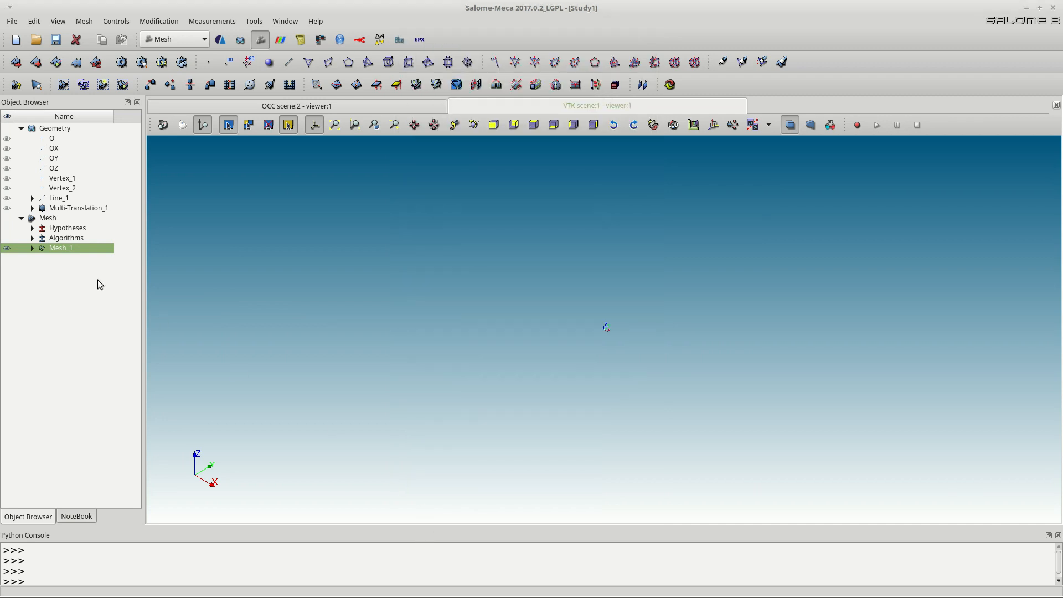
Create a standalone node group named FIX on Mesh_1 containing only the node at the origin
click(33, 248)
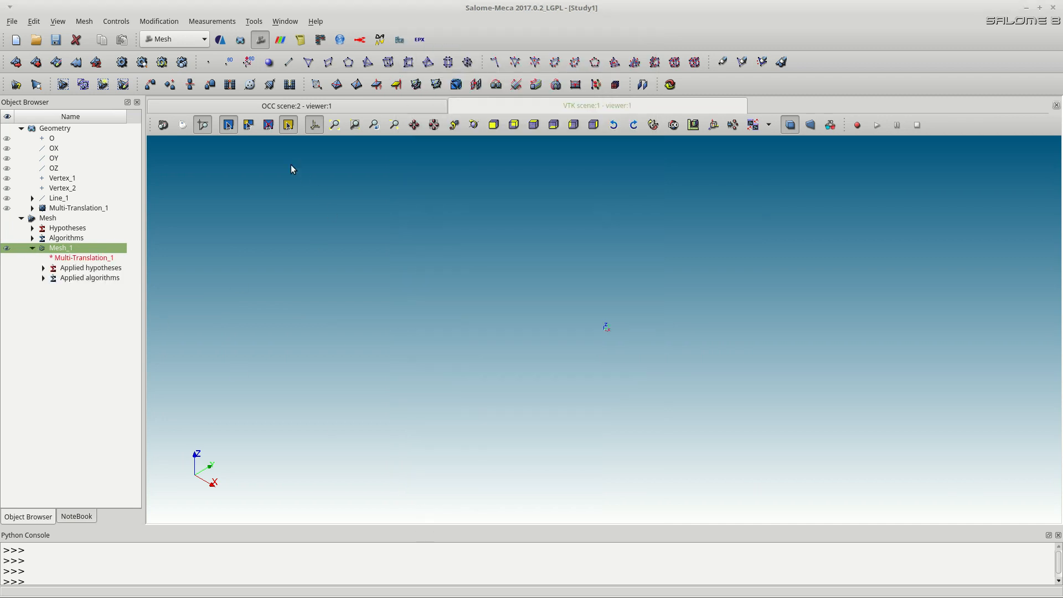
click(334, 124)
click(84, 21)
click(133, 164)
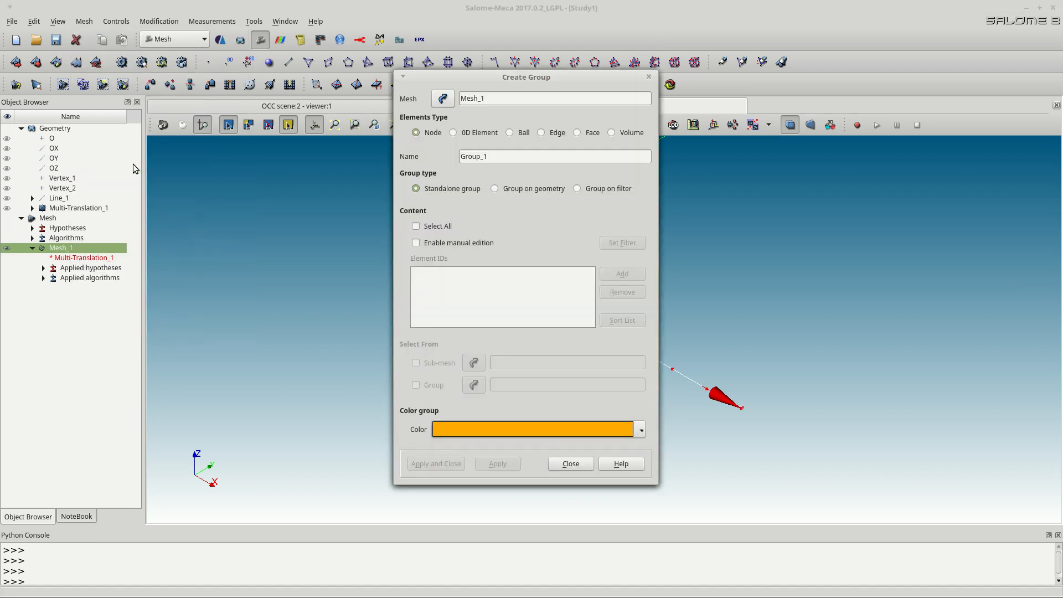
drag(518, 79, 278, 68)
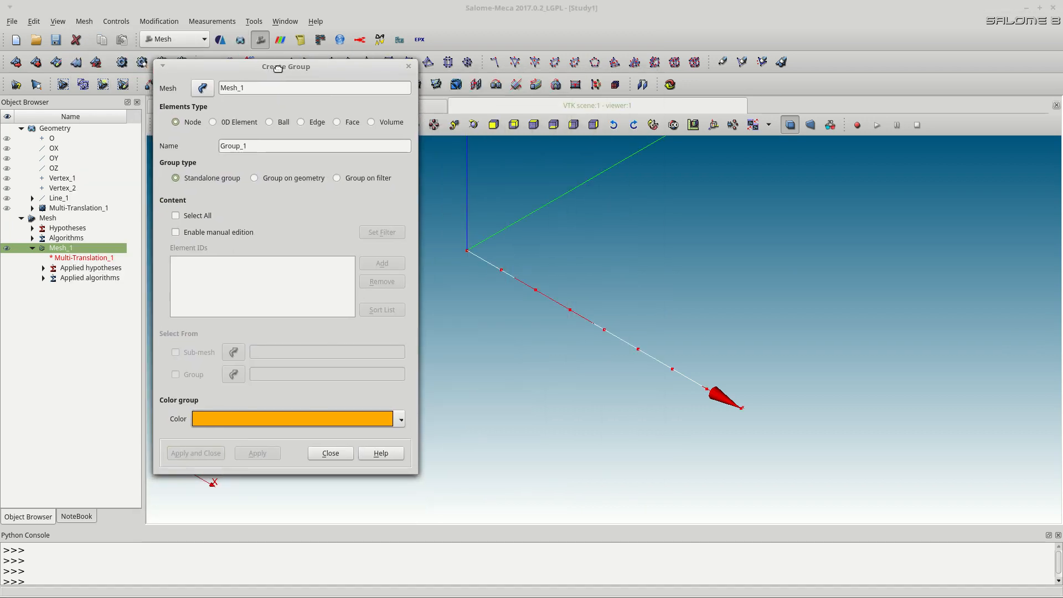
drag(257, 139, 146, 142)
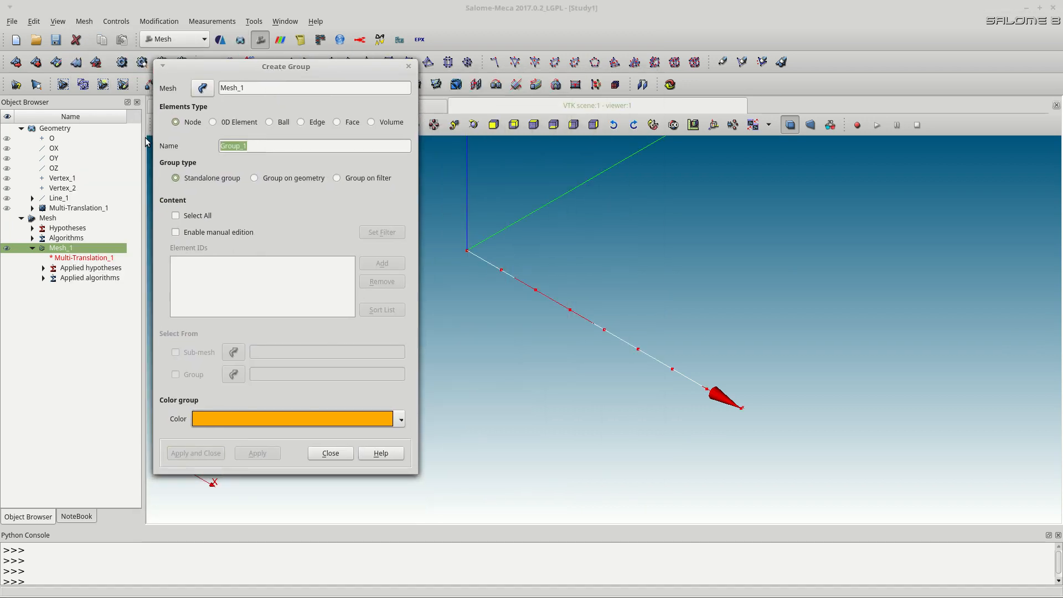
text(FIX)
click(190, 232)
click(466, 251)
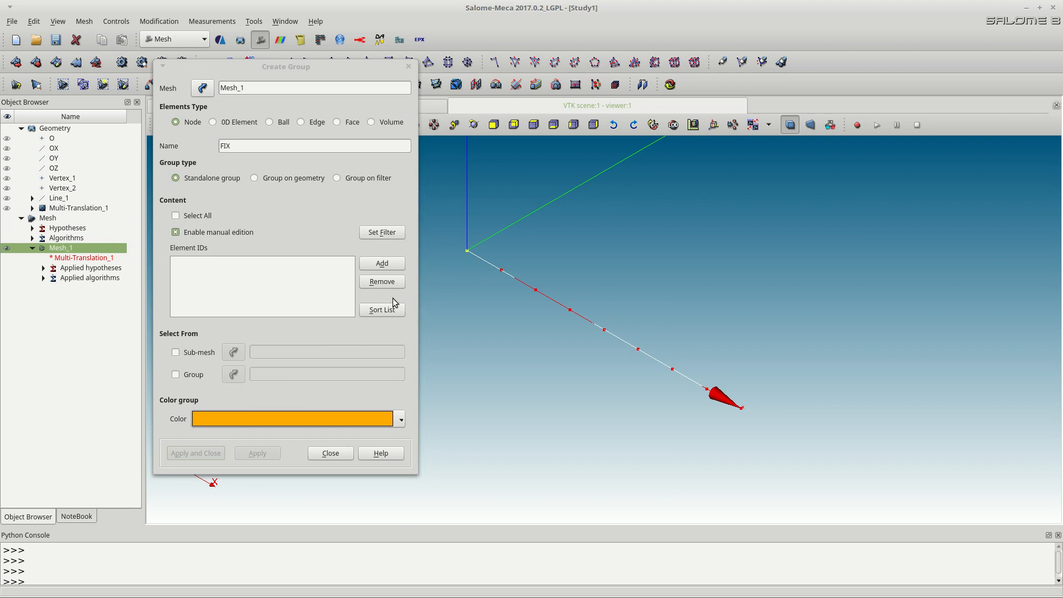
click(381, 264)
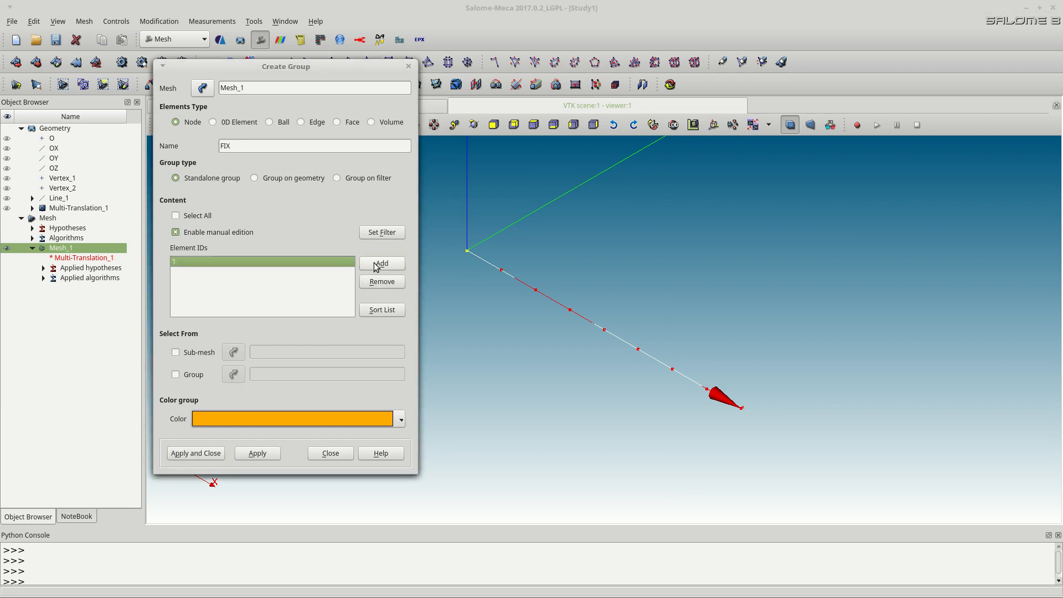
click(257, 453)
Create a node group named N1 containing the second node along the chain, next to the origin node
drag(256, 153, 210, 148)
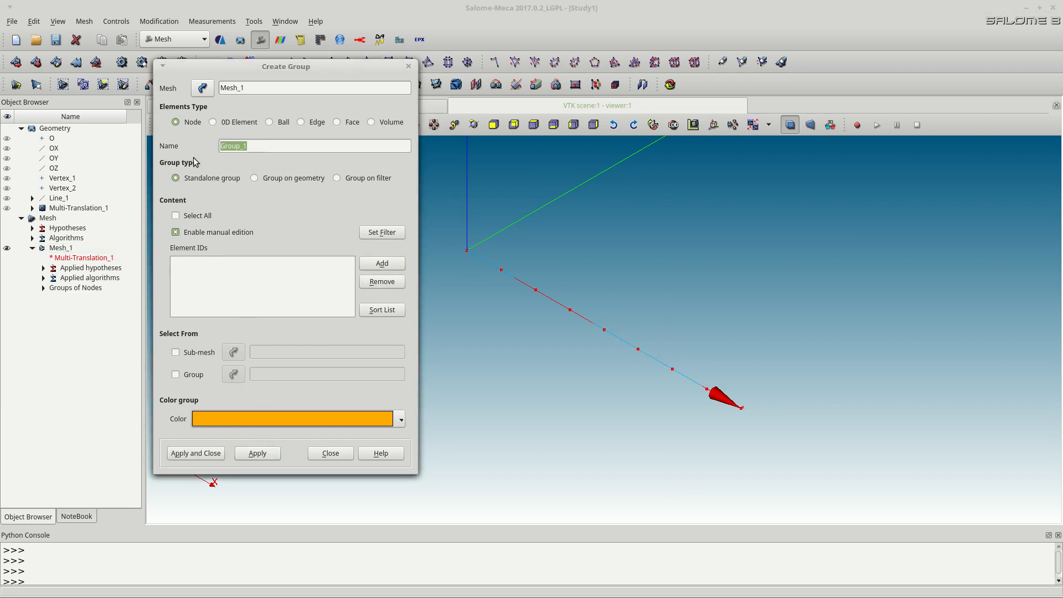
text(N1)
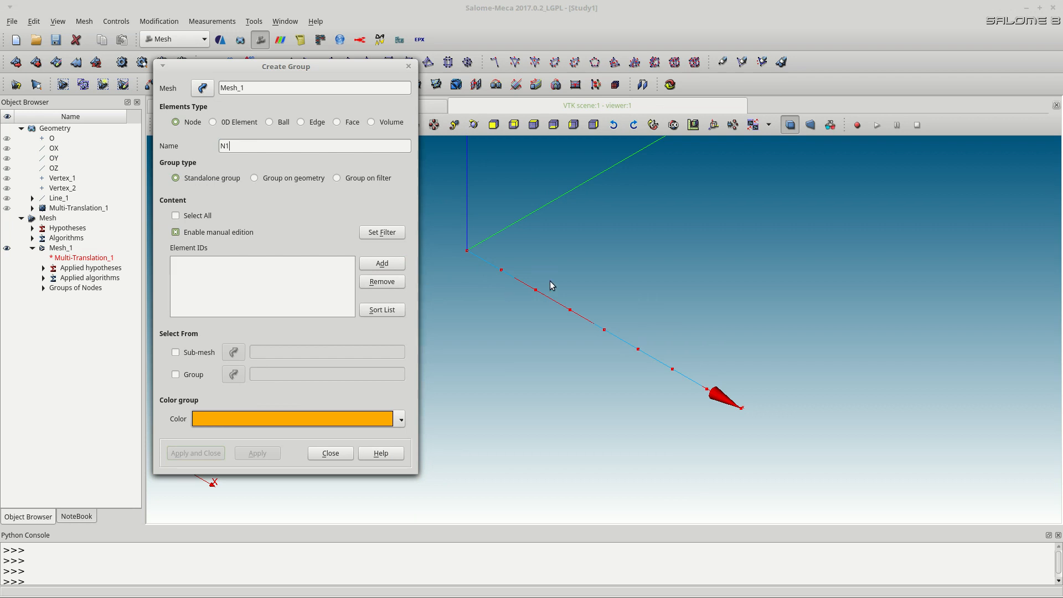
click(501, 269)
click(402, 266)
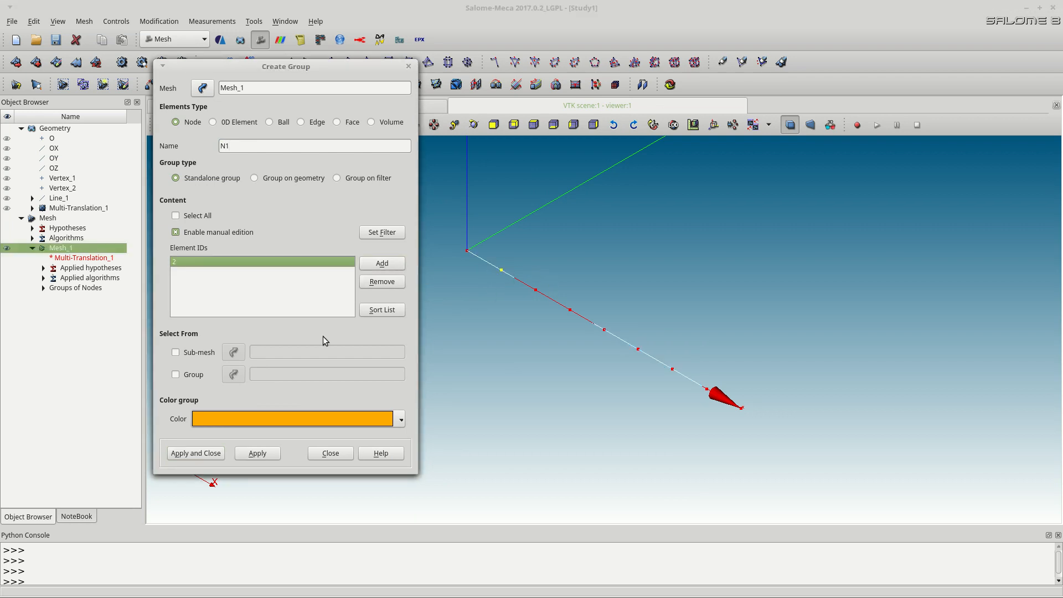
click(258, 453)
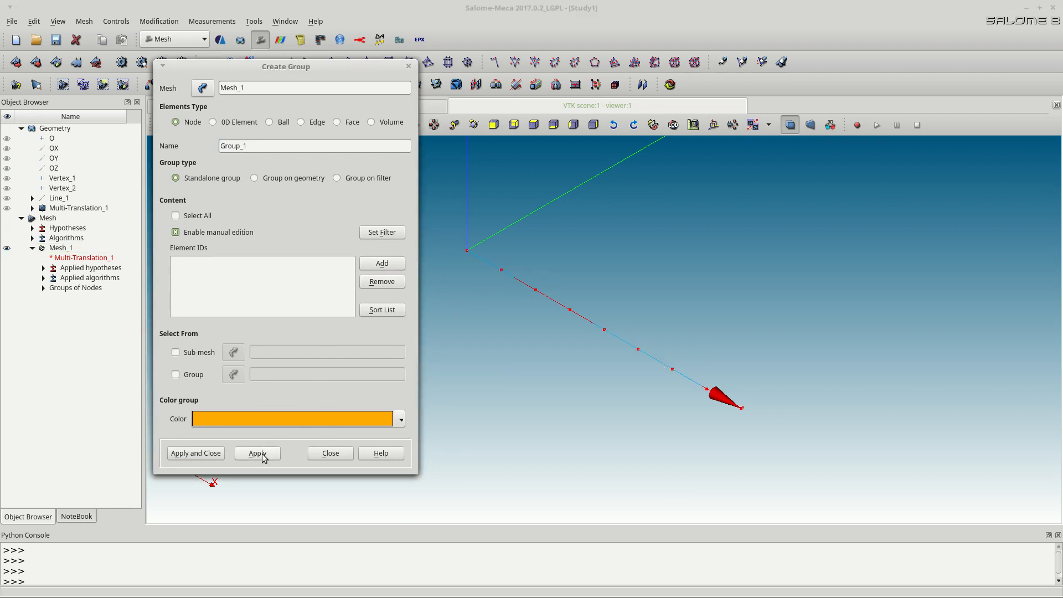
Create a node group for the third node along the chain, continuing the N numbering after N1
click(535, 289)
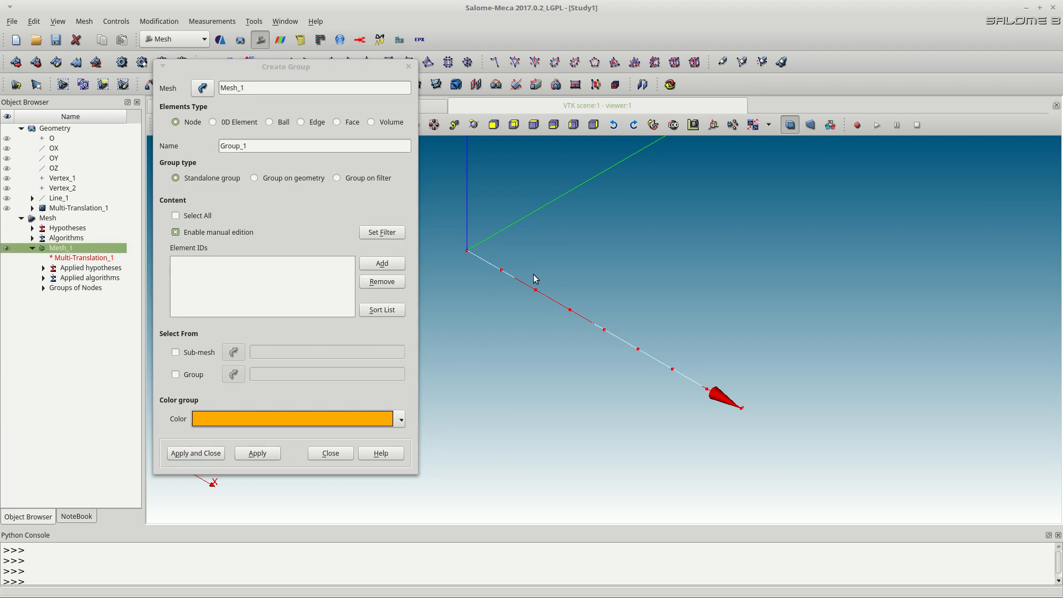
click(389, 266)
drag(247, 146, 187, 144)
text(N)
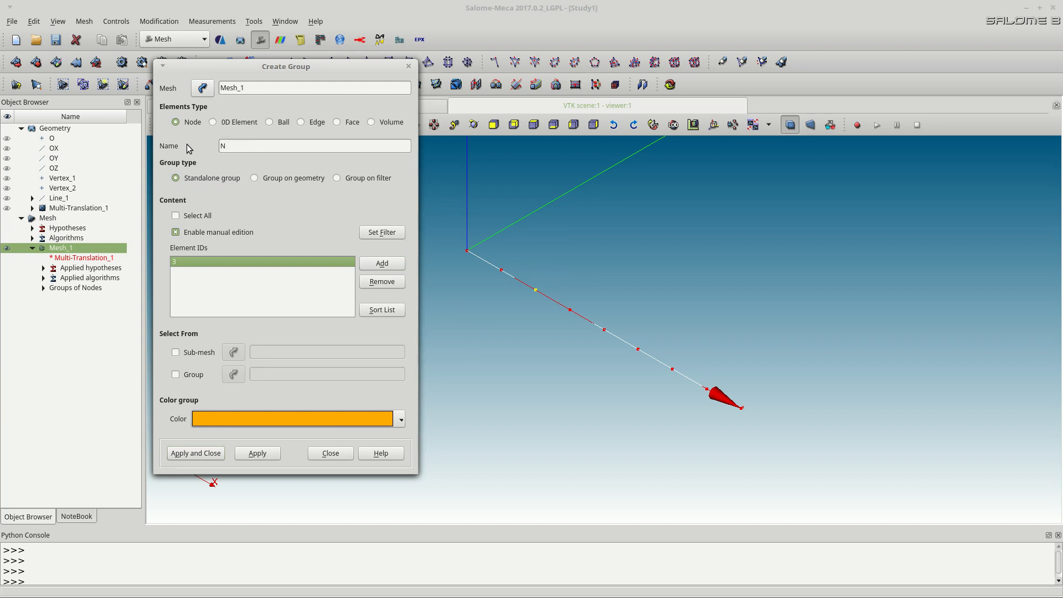
click(262, 455)
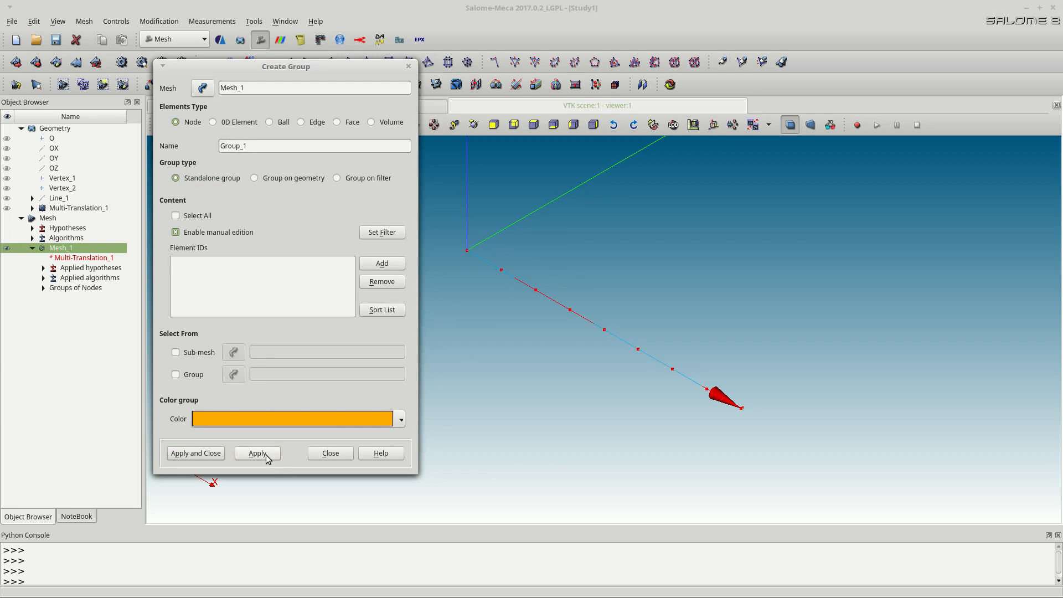
Create a node group named N3 containing the fourth node along the chain
click(571, 310)
click(387, 263)
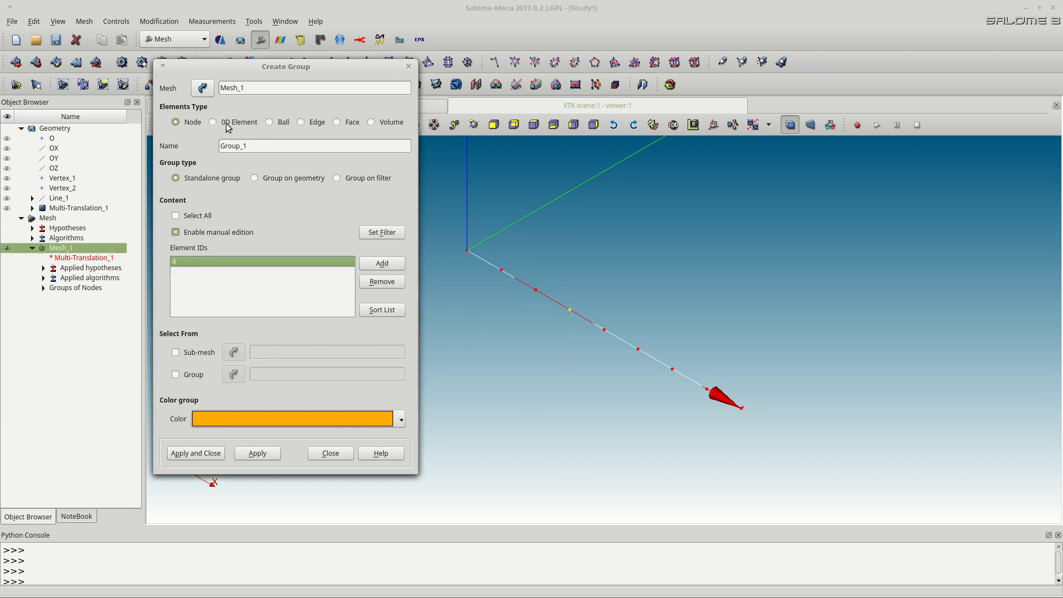
drag(247, 146, 191, 136)
text(N3)
click(258, 453)
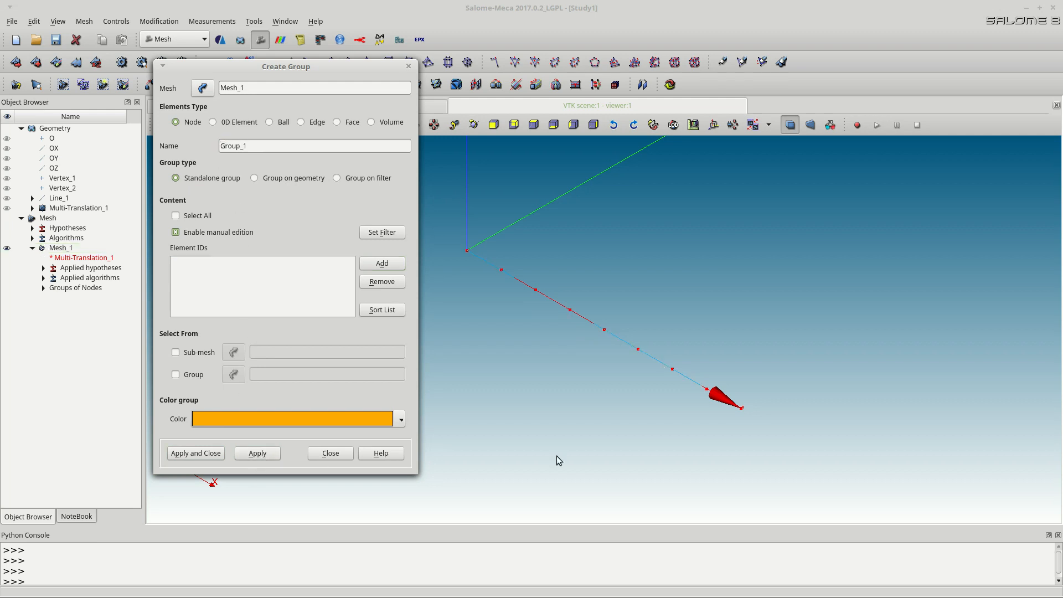
Create a node group named N4 containing the fifth node along the chain
drag(600, 312, 618, 352)
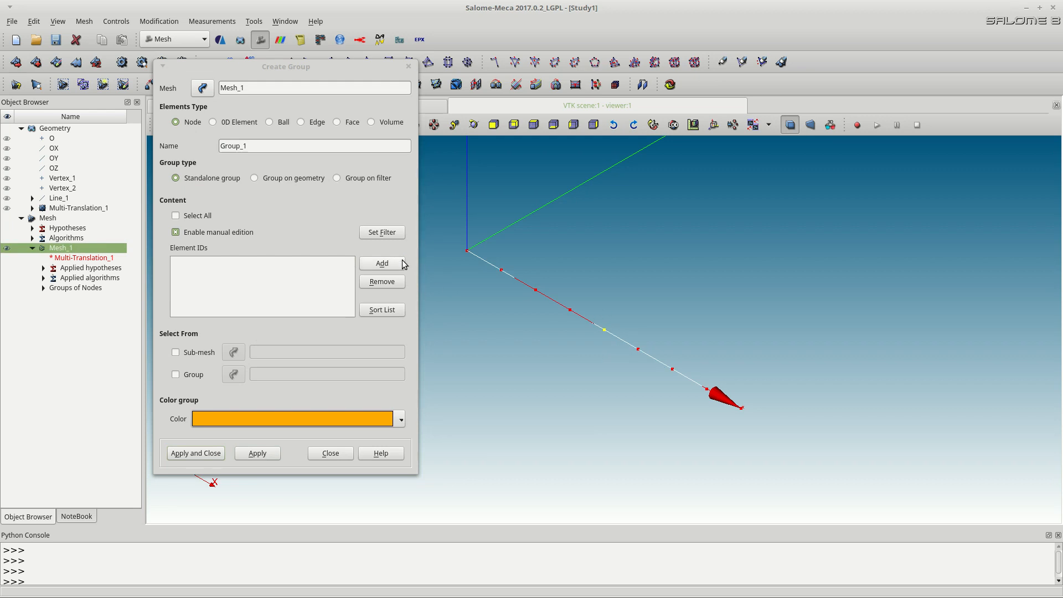
double_click(257, 149)
text(N4)
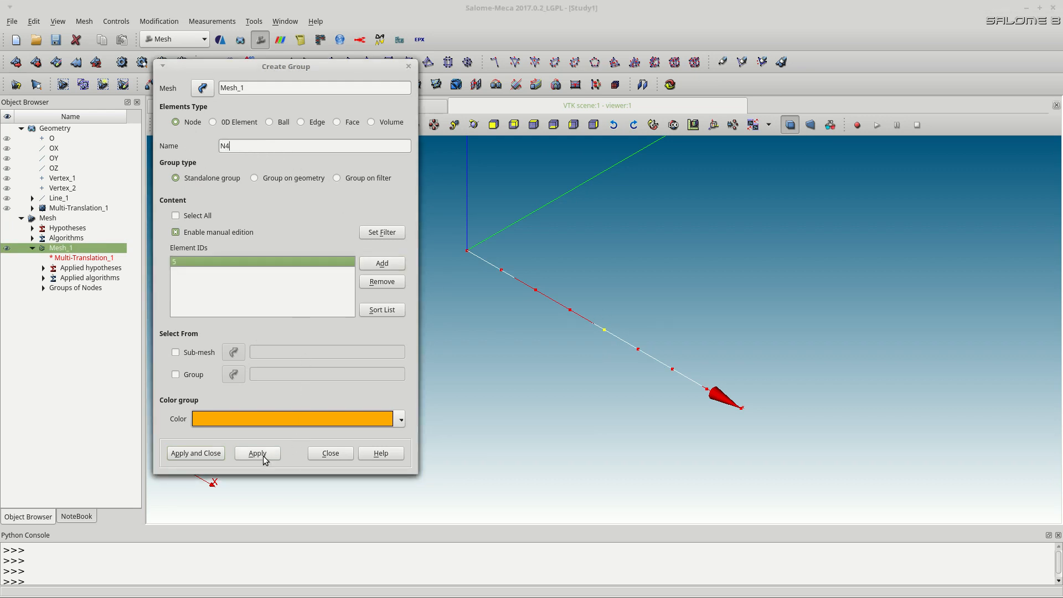
click(263, 455)
Create a node group named N5 containing the sixth node along the chain
drag(633, 337, 655, 379)
click(382, 263)
double_click(258, 145)
text(N5)
click(256, 453)
Create a node group named N6 containing the seventh node along the chain
drag(659, 351, 689, 388)
click(382, 264)
drag(260, 148, 189, 145)
text(N6)
click(258, 455)
Create a node group named N7 containing the eighth node, just before the end of the chain
click(697, 371)
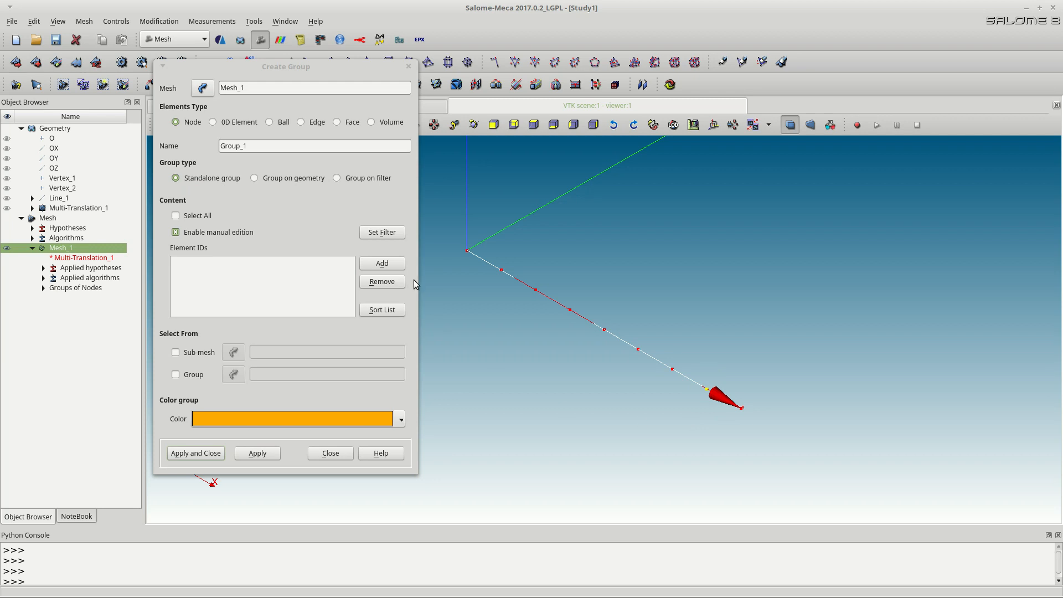
click(394, 263)
drag(254, 145, 188, 140)
text(N7)
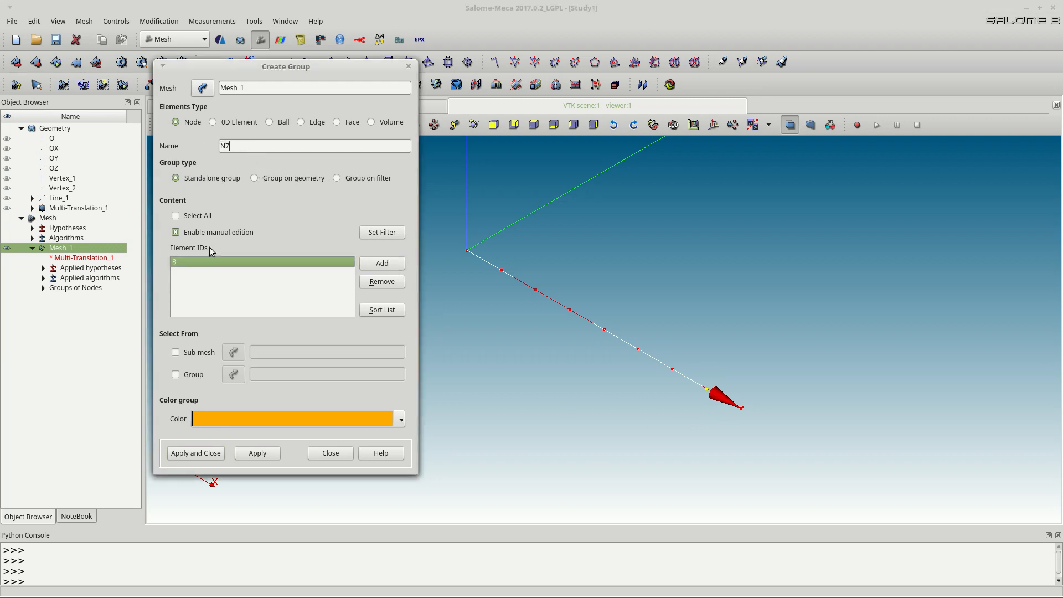
click(271, 455)
Create a node group named N8 containing the last node at the free end of the chain
drag(728, 381, 753, 440)
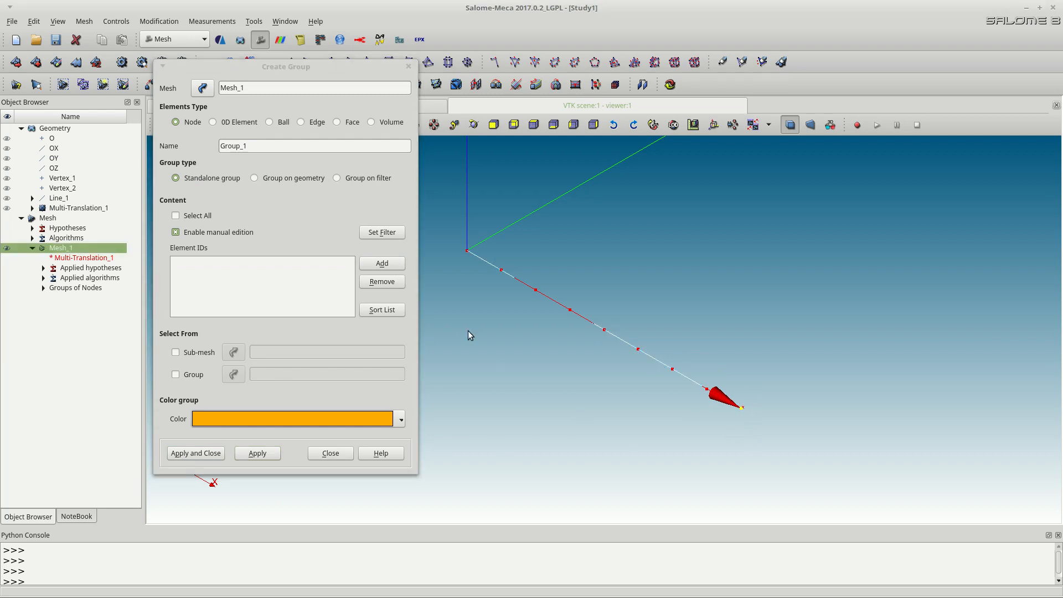
click(382, 263)
drag(263, 147, 207, 148)
text(N8)
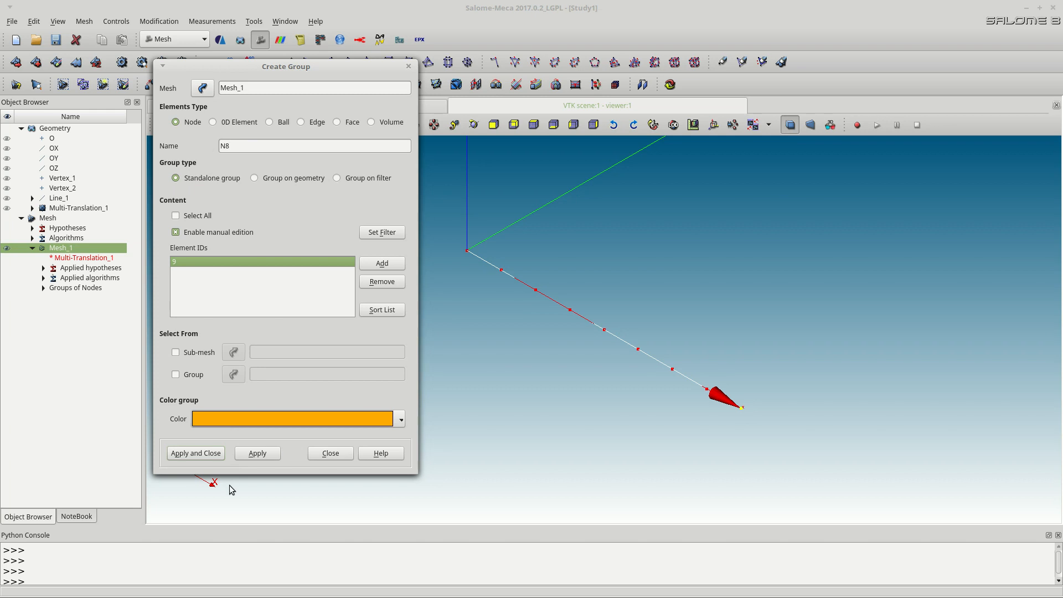
click(258, 457)
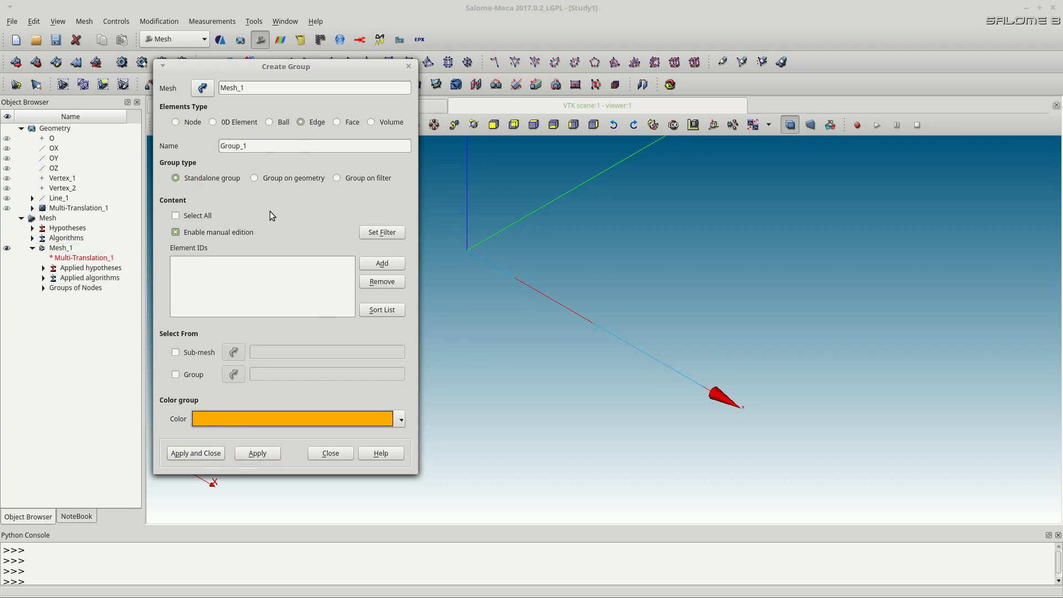
Create an edge group named SPRINGS that includes all edges of Mesh_1, and finish group creation
click(202, 218)
drag(257, 147, 144, 149)
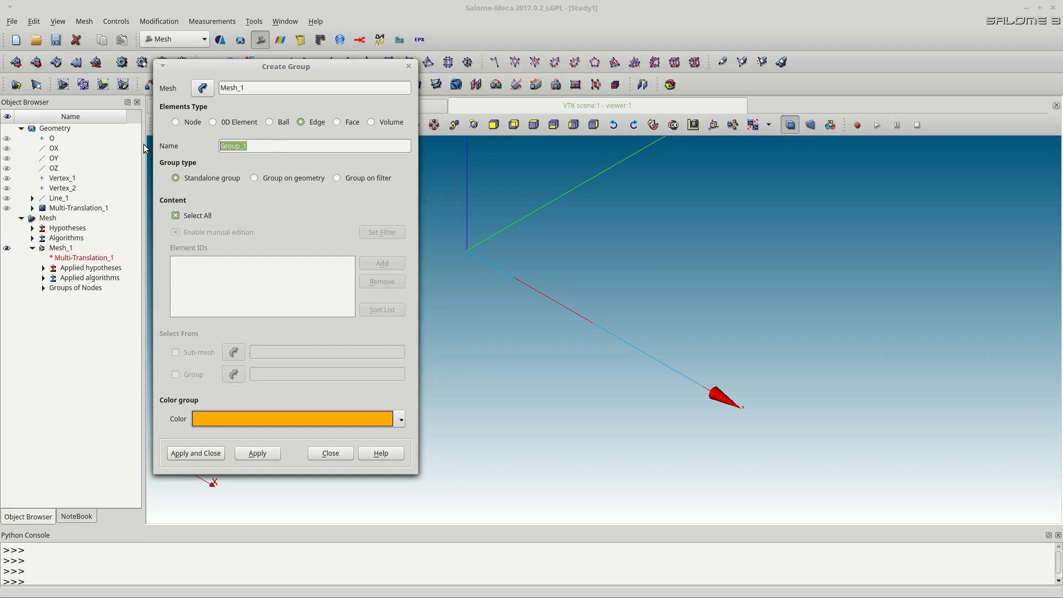
text(S)
click(196, 454)
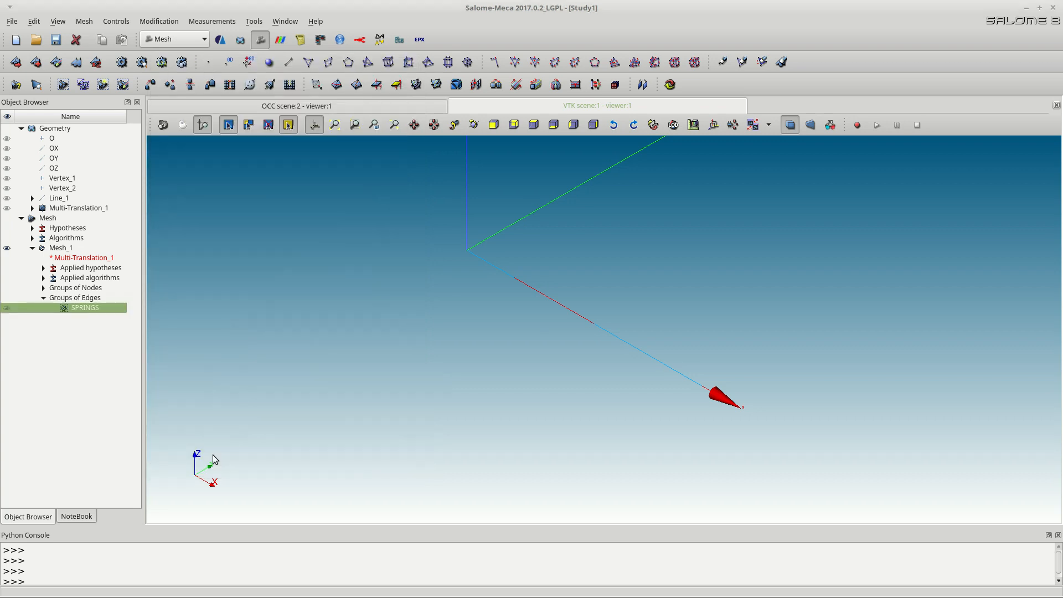
Add 0D elements to Mesh_1 on nodes 2 to 9, all except the origin node, and put them in a group named MASSE
click(53, 249)
click(160, 20)
mouse_move(176, 35)
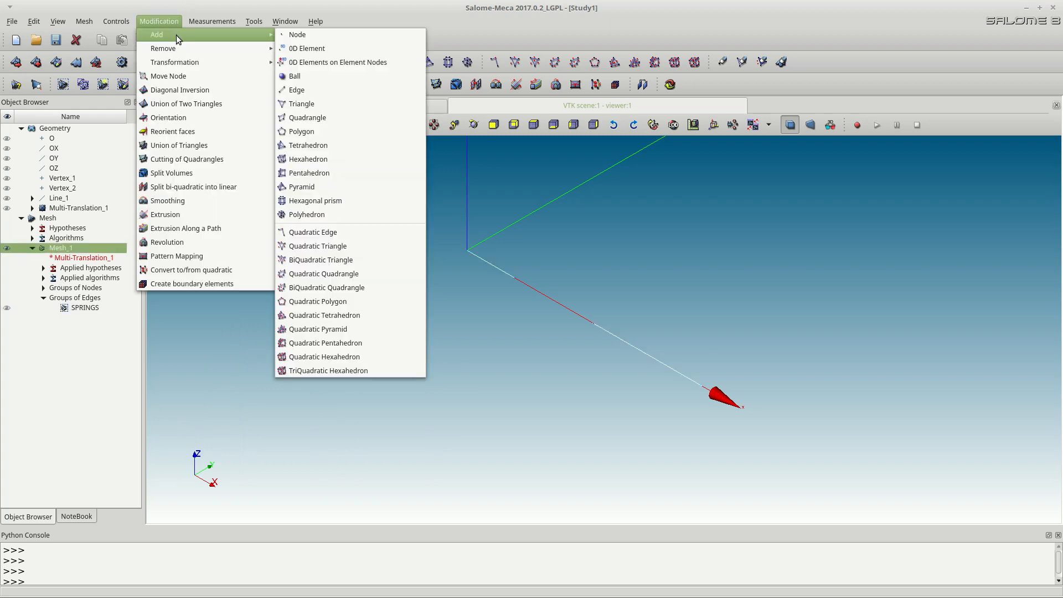
click(303, 52)
drag(551, 184, 327, 157)
drag(491, 253, 800, 488)
click(189, 271)
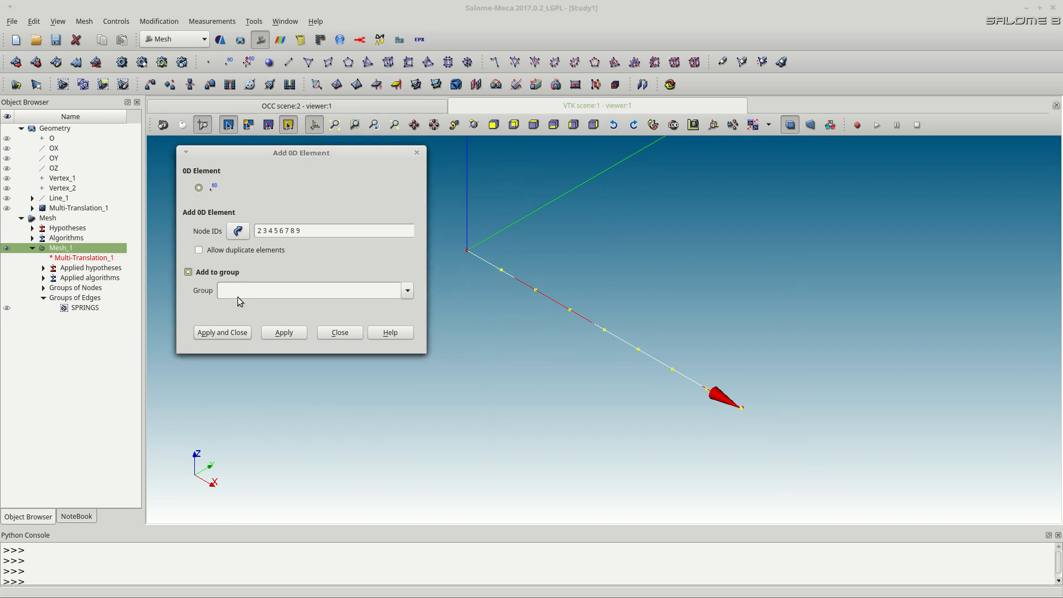
click(238, 297)
text(MASSE)
click(244, 335)
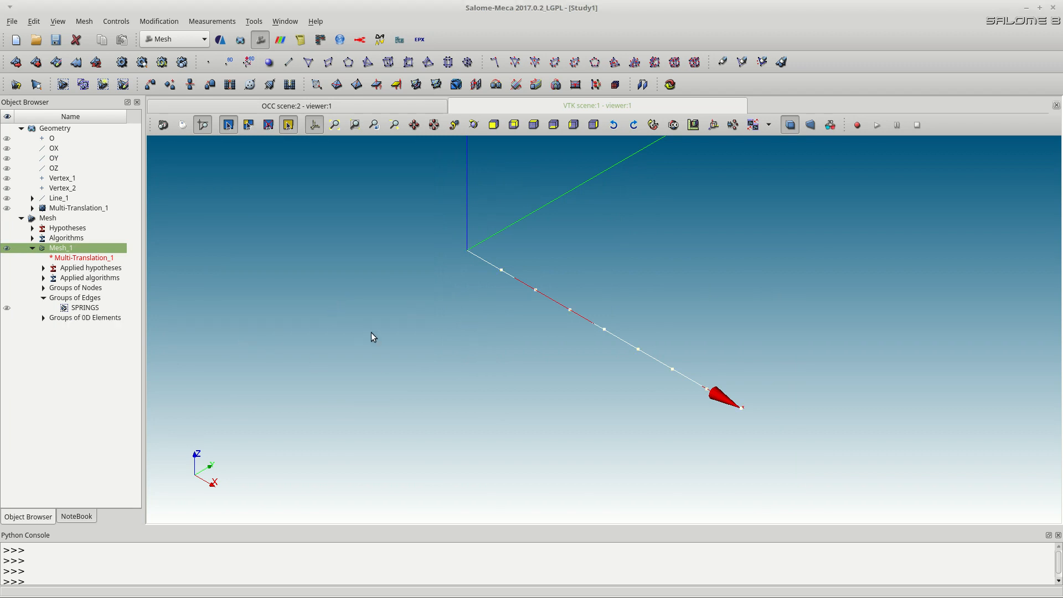
Switch to the AsterStudy module and add a new stage to the case
click(62, 342)
click(63, 247)
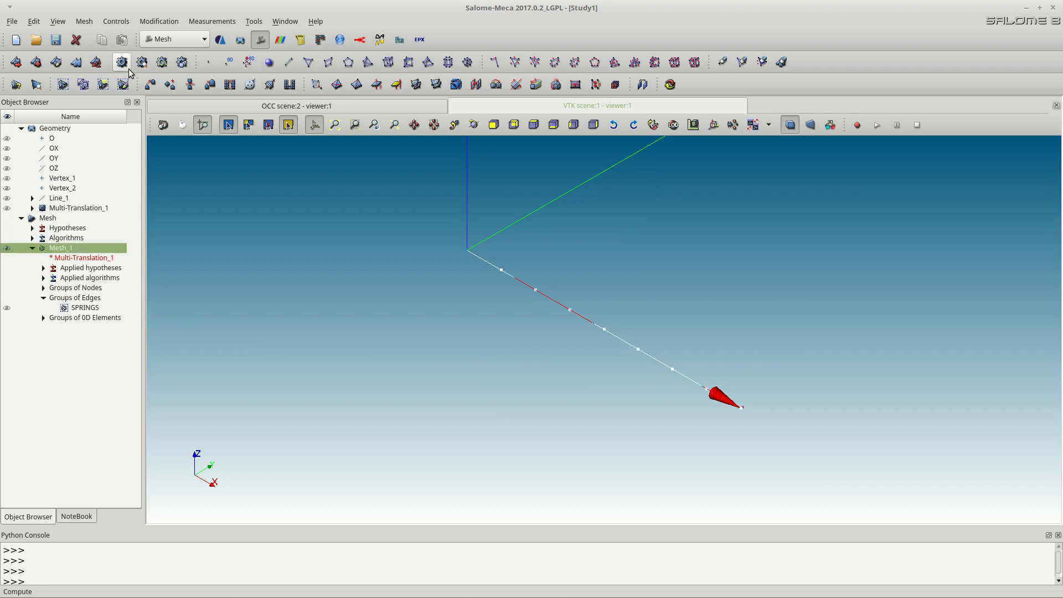
click(219, 42)
right_click(64, 168)
click(80, 171)
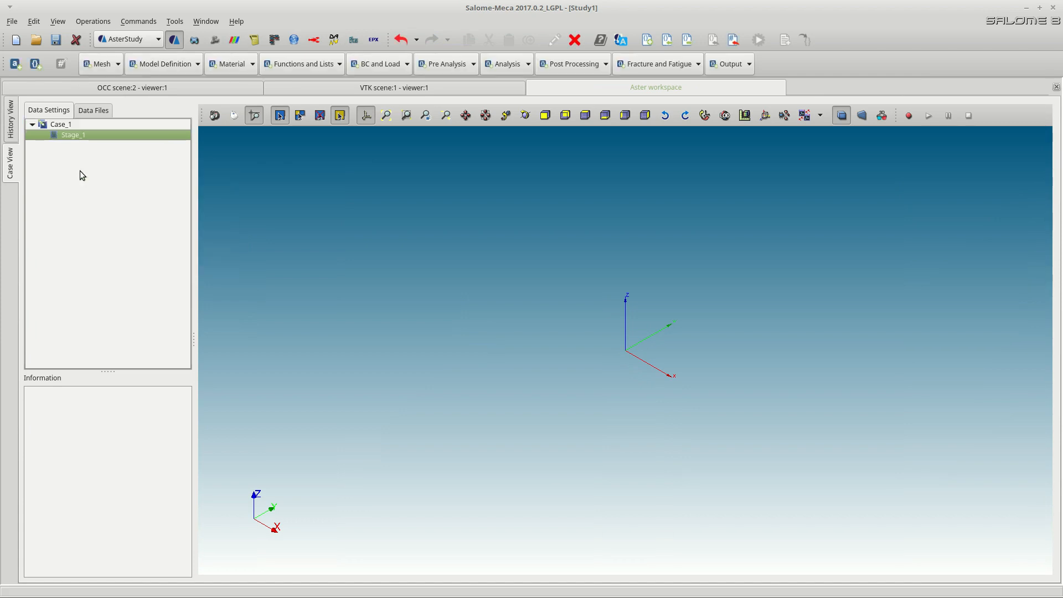
Add a Read a mesh command to Stage_1 with Mesh_1 as the mesh file location
click(102, 64)
click(107, 135)
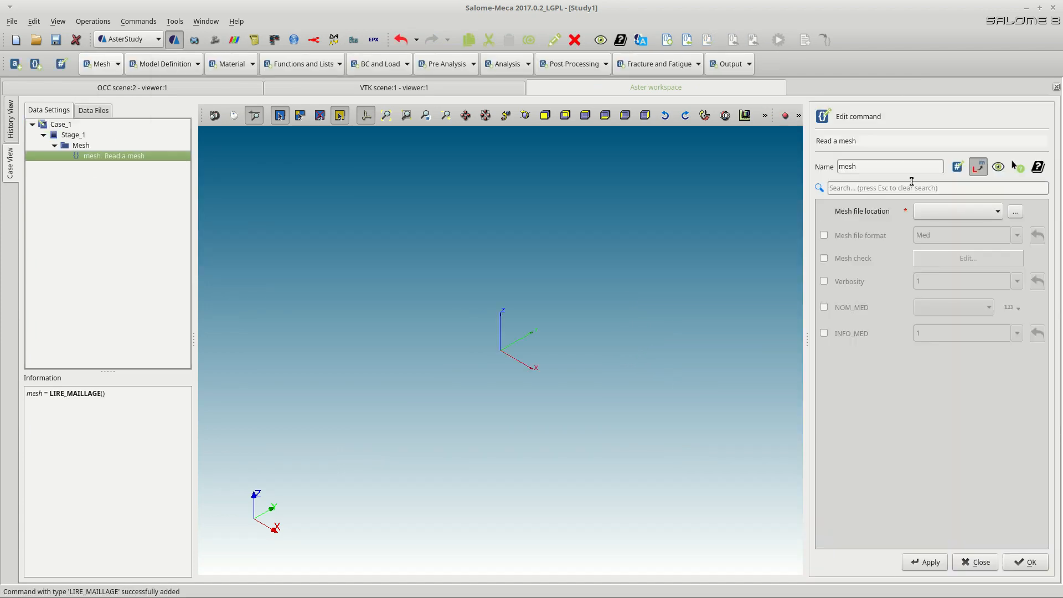
click(931, 215)
click(930, 210)
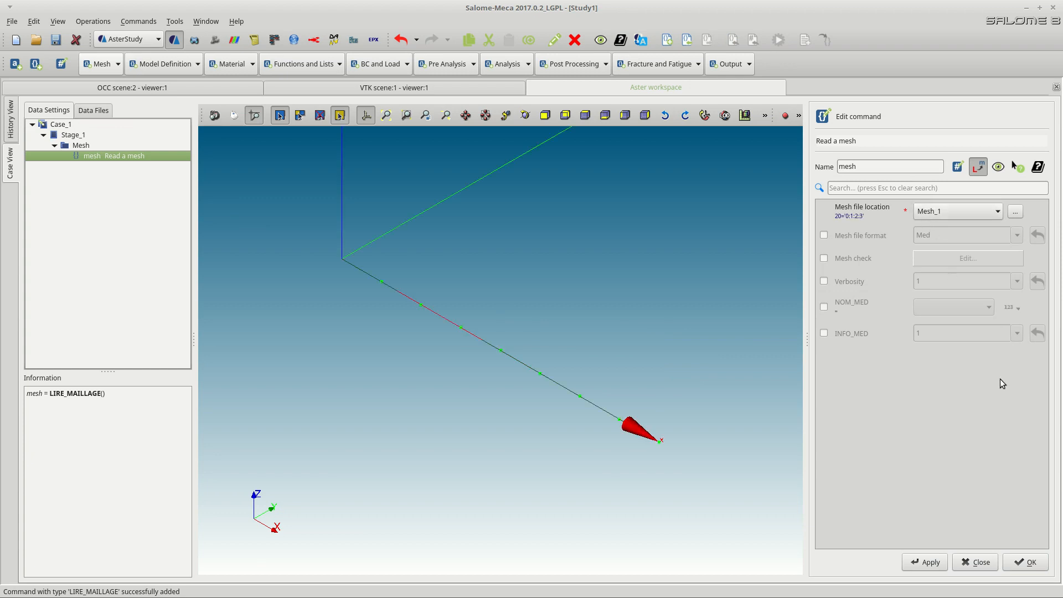
click(1033, 564)
Add an Assign finite element command to Stage_1 and open one new finite element assignment for editing
click(180, 68)
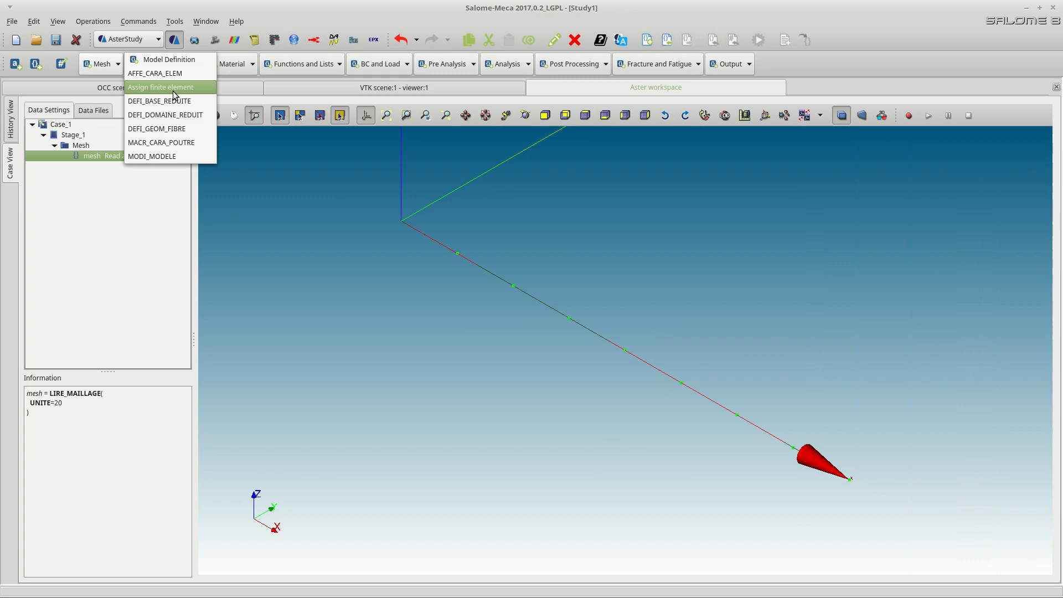
click(173, 88)
click(896, 240)
click(1006, 238)
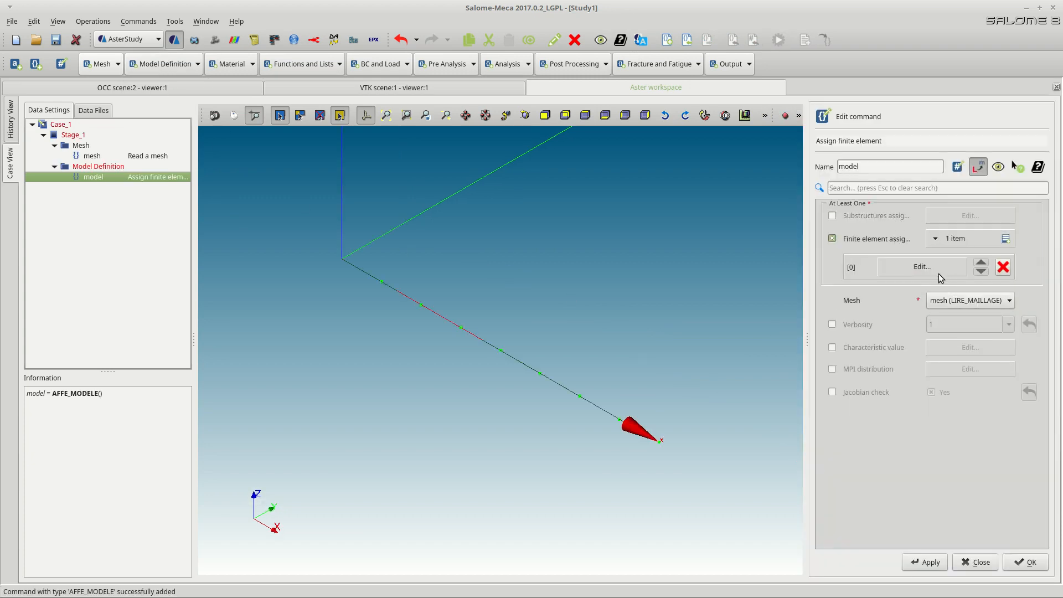
click(932, 268)
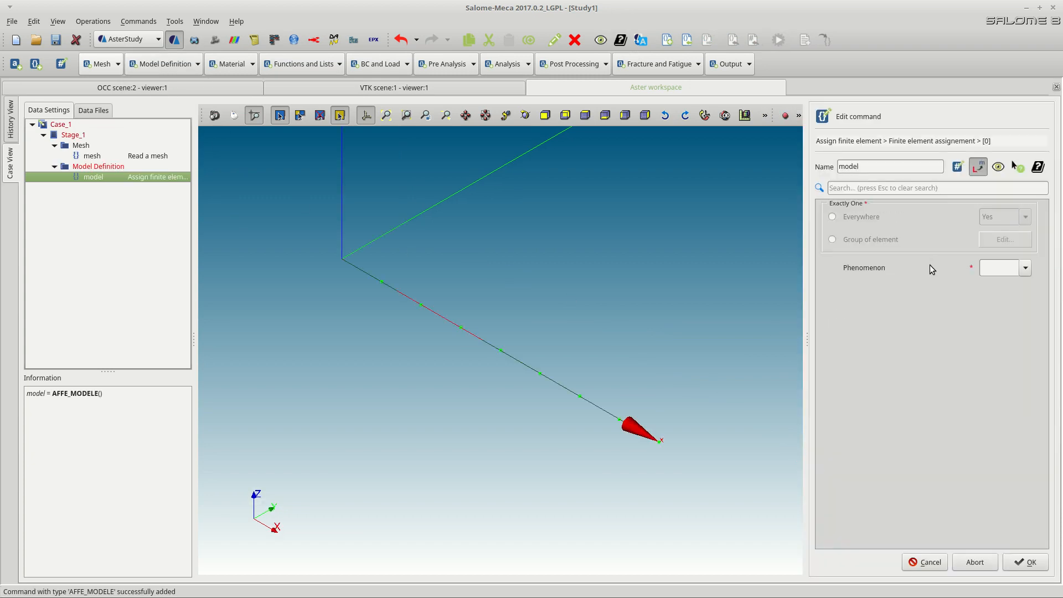
Assign the Mechanic phenomenon with the DIS_T modelisation everywhere on the mesh, and save the model command
click(867, 220)
click(1026, 271)
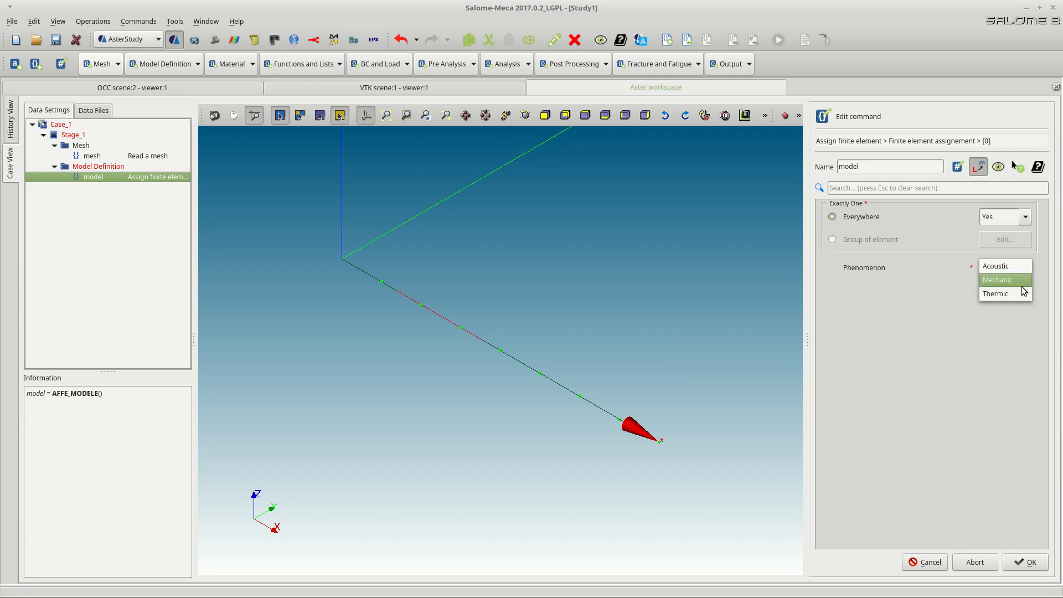
click(1013, 280)
click(1022, 293)
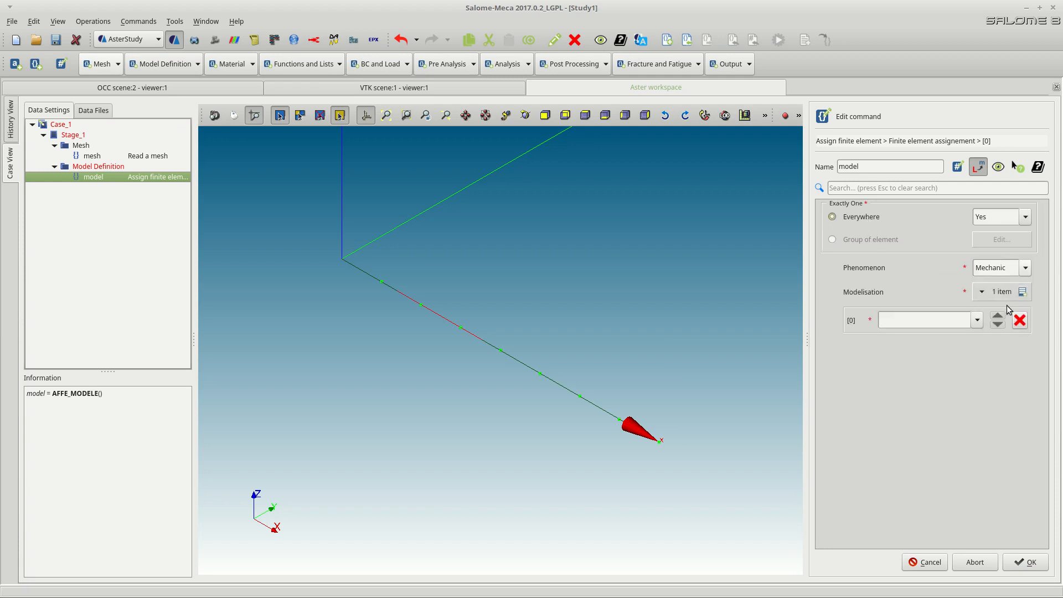
click(977, 321)
scroll(944, 341, down, 5)
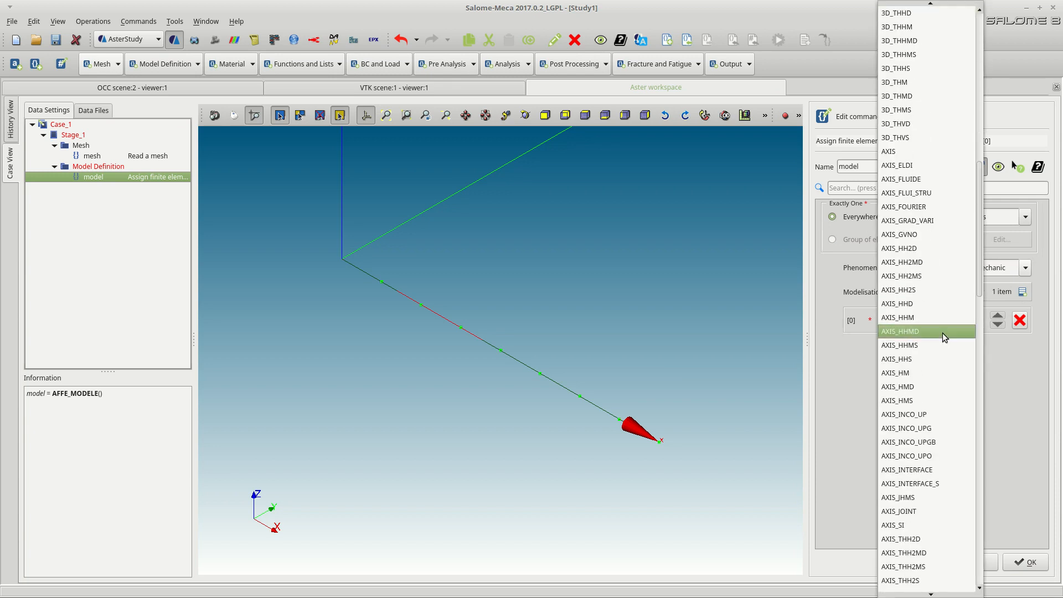
scroll(915, 342, down, 12)
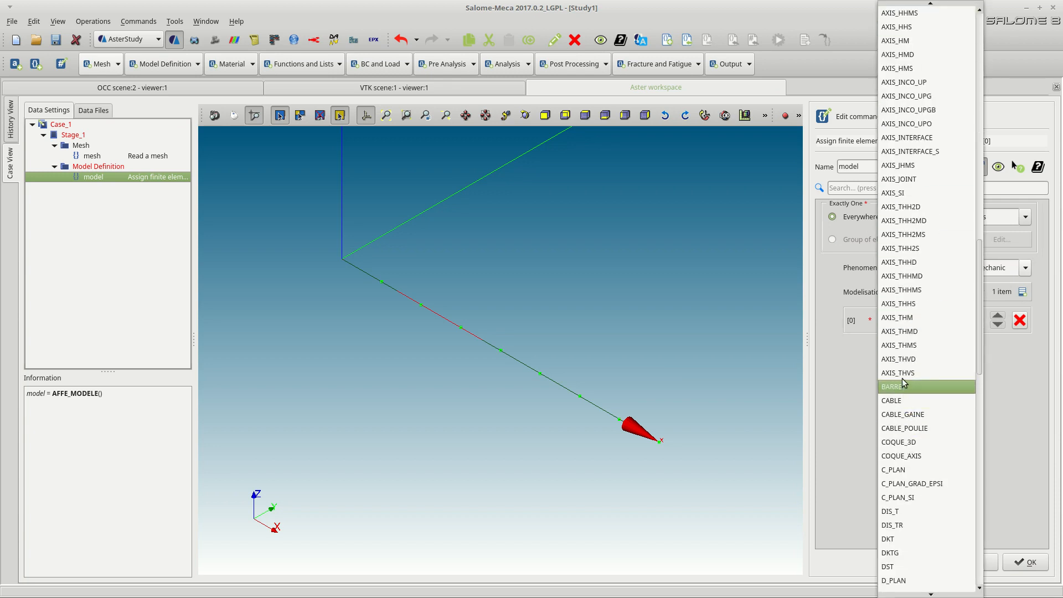
click(902, 345)
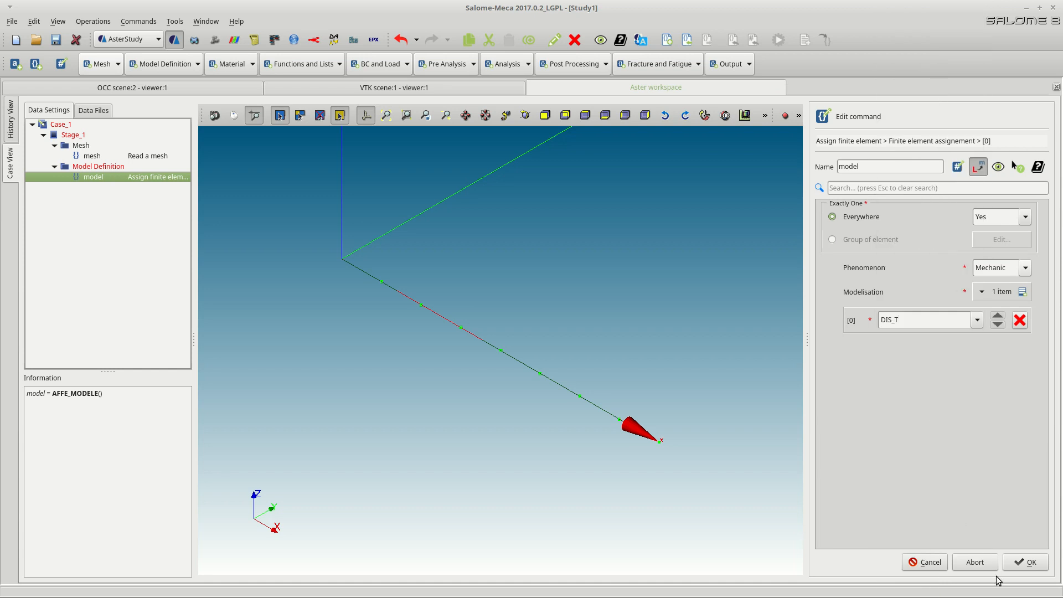
click(1019, 562)
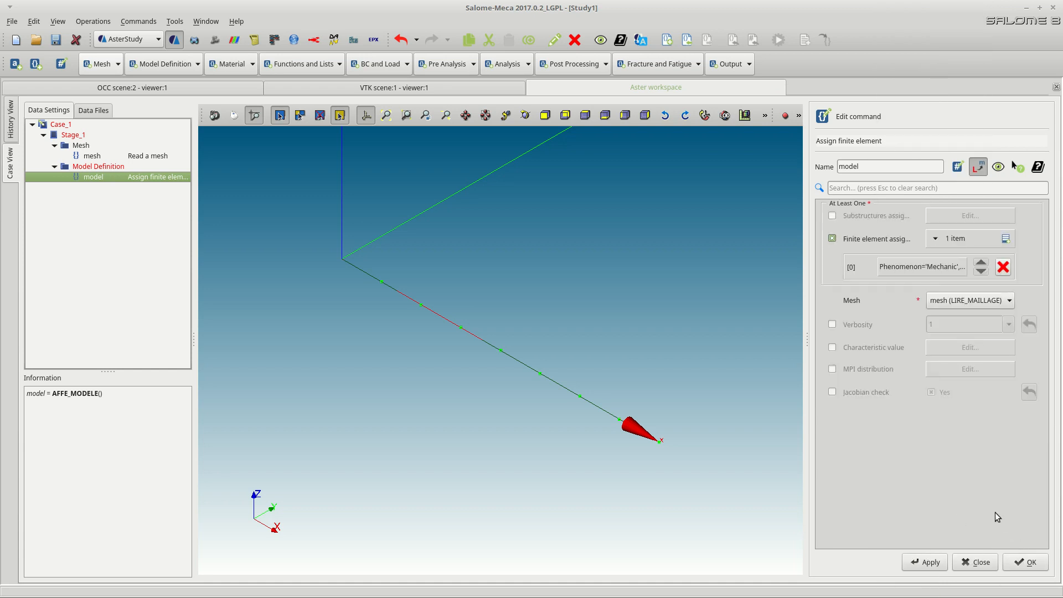
click(1027, 563)
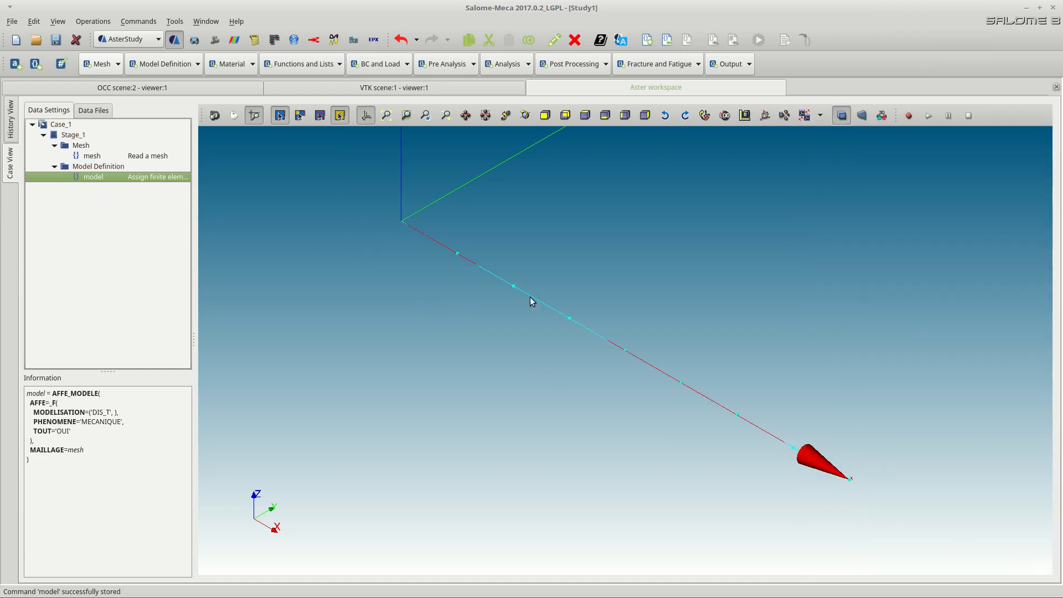
Add an AFFE_CARA_ELEM command to the stage and enable DISCRET with two items
click(197, 64)
click(169, 76)
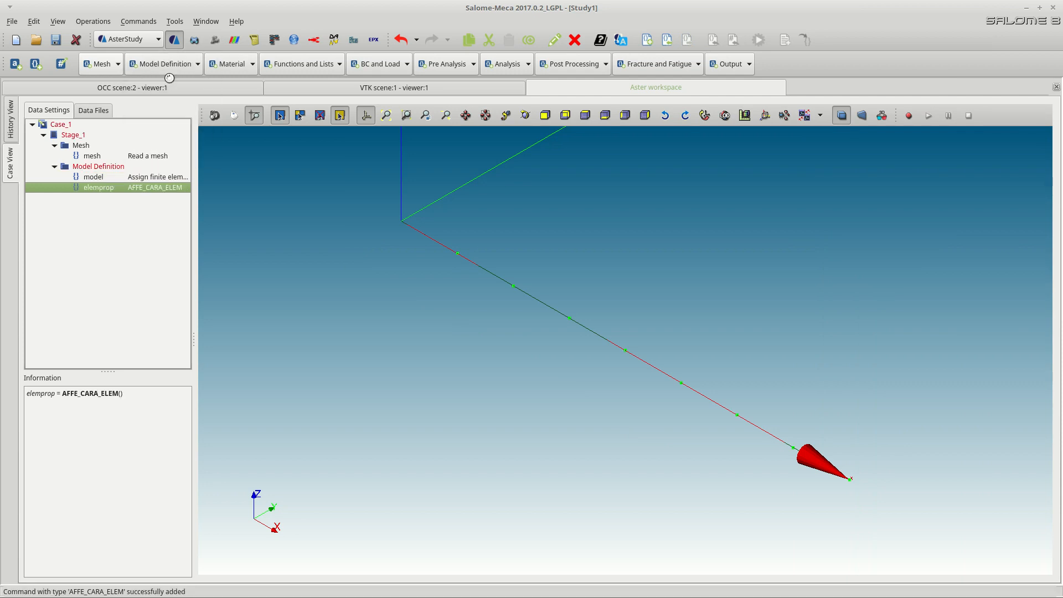
click(831, 313)
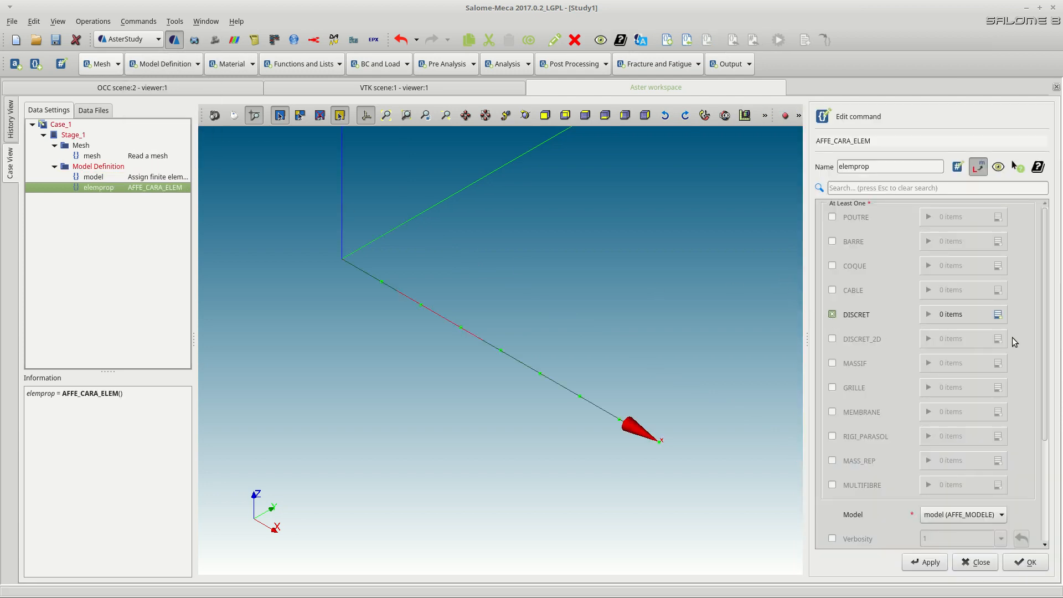
click(998, 314)
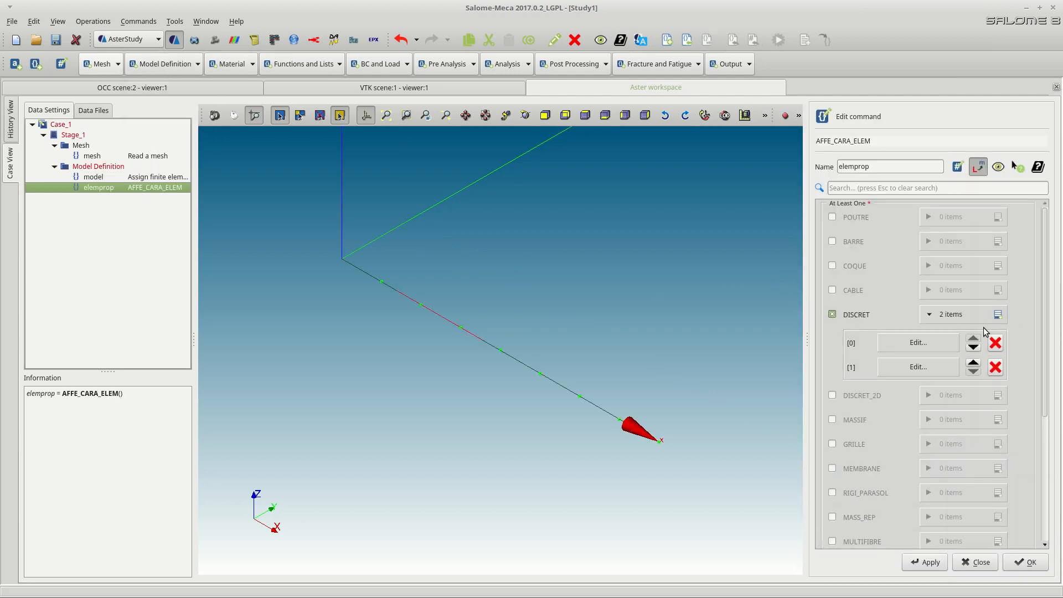
Define the first DISCRET item as M_T_D_N with value 100.0 on the MASSES group
click(935, 342)
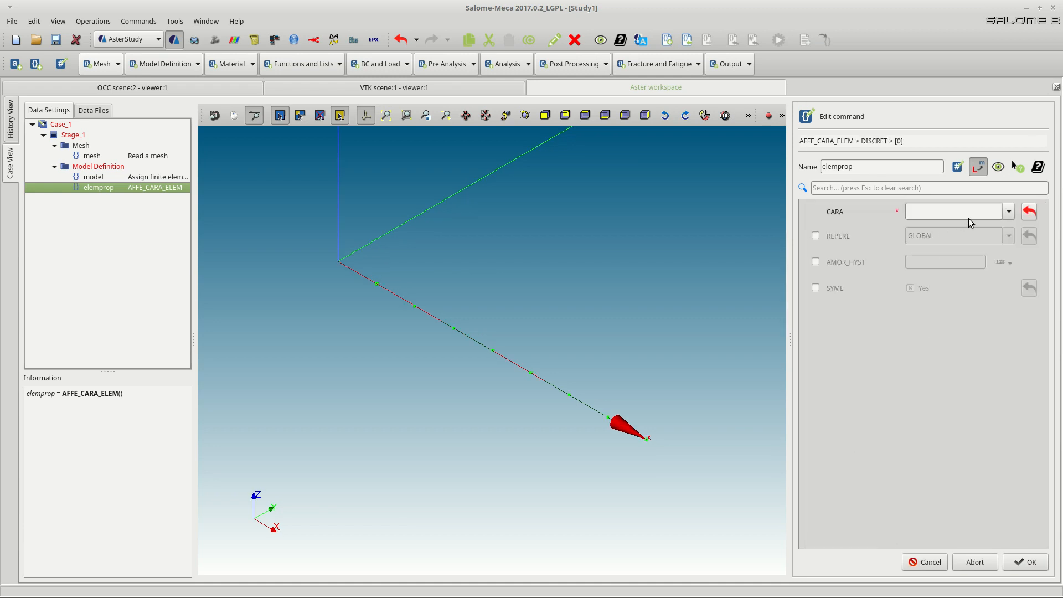
click(1008, 211)
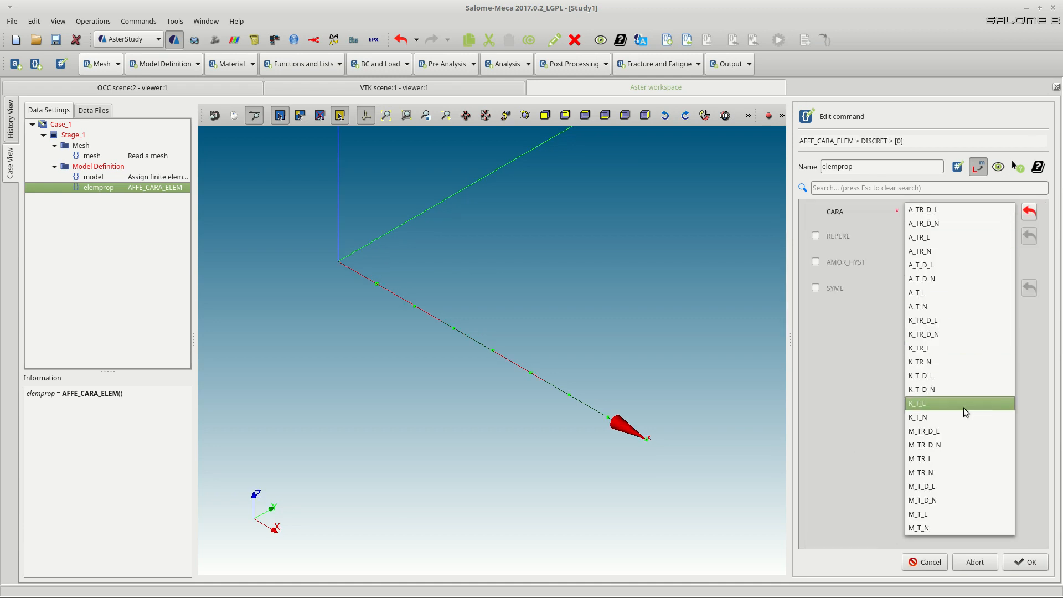
click(949, 500)
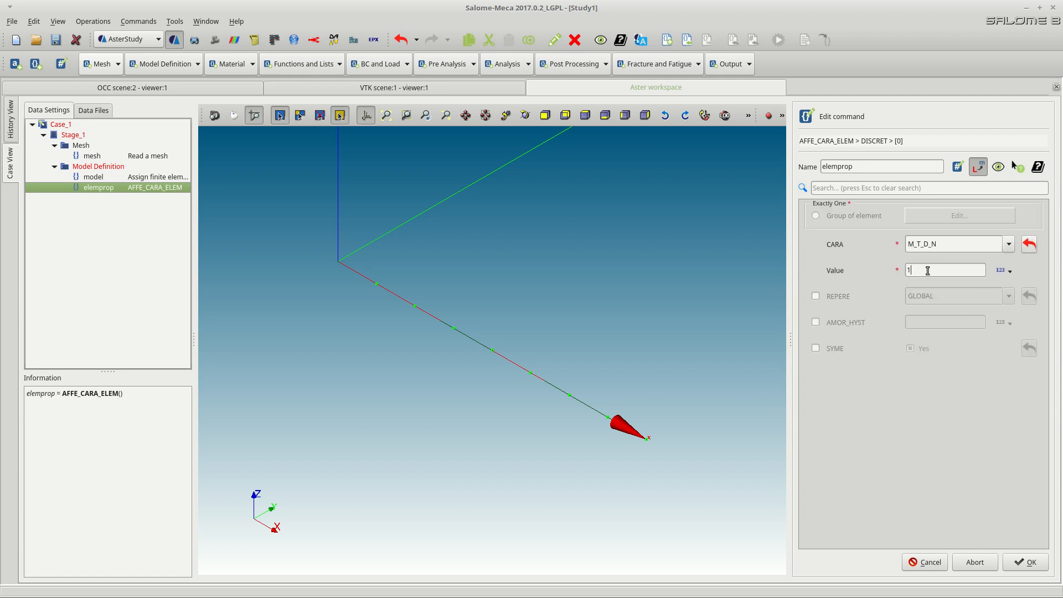
click(854, 221)
click(831, 257)
click(1025, 563)
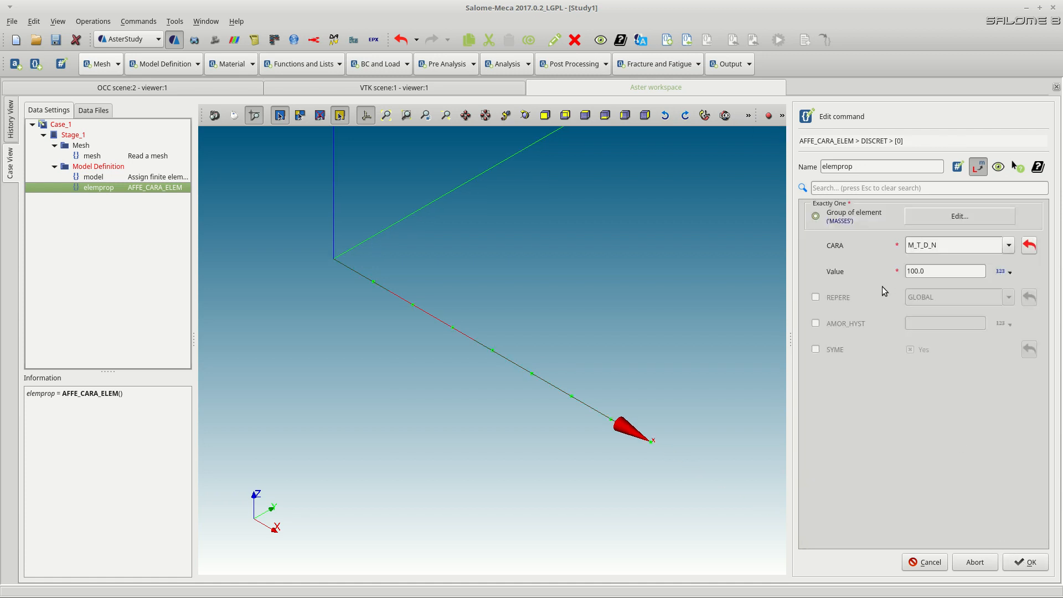
click(1012, 563)
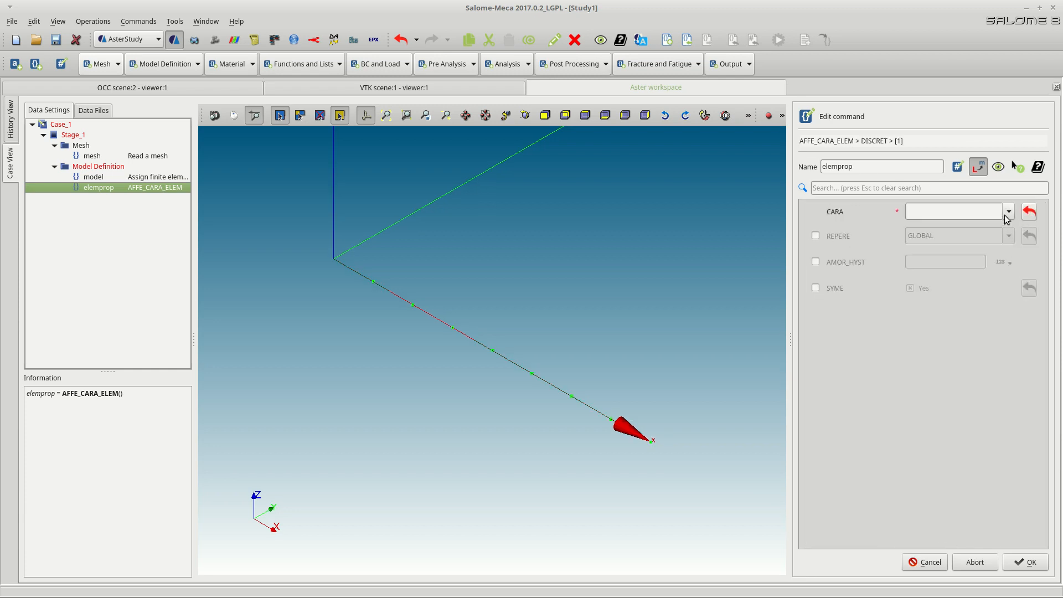
Set the second DISCRET item to K_T_D_L with the values 10000.0, 0.0 and 0.0
click(1006, 216)
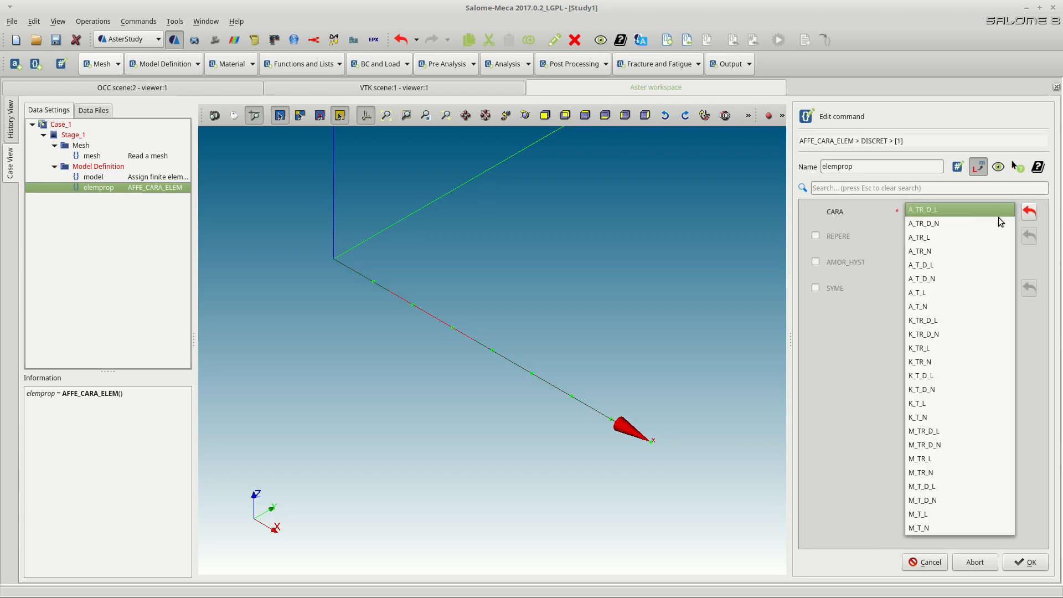
click(952, 377)
click(919, 268)
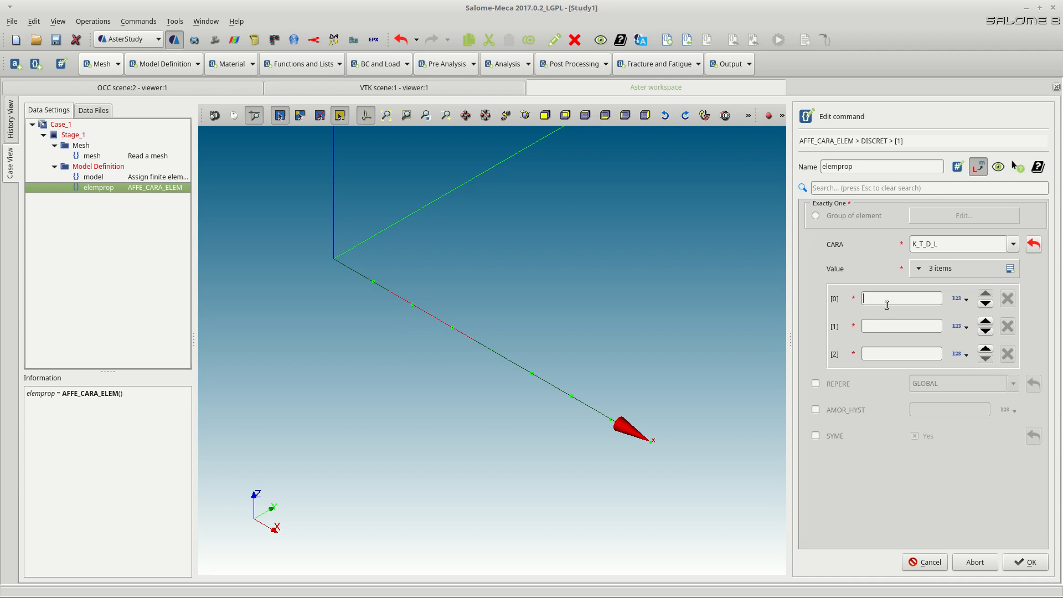
click(886, 303)
text(10000.0)
click(896, 327)
text(0.0)
click(894, 354)
text(0.0)
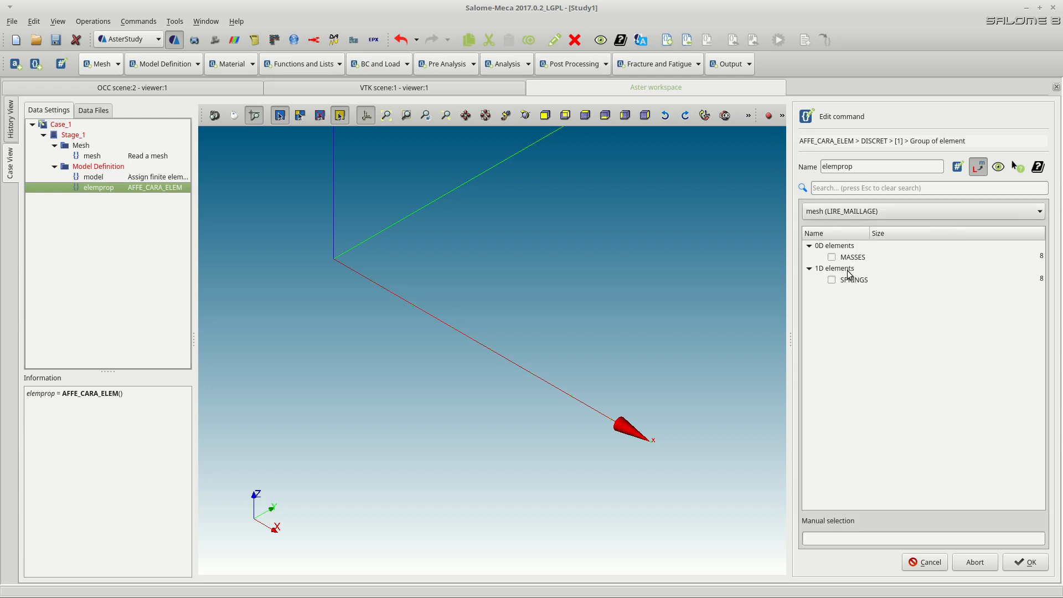
Apply the K_T_D_L stiffness item to the SPRINGS group and save the elemprop command
click(832, 281)
click(1026, 562)
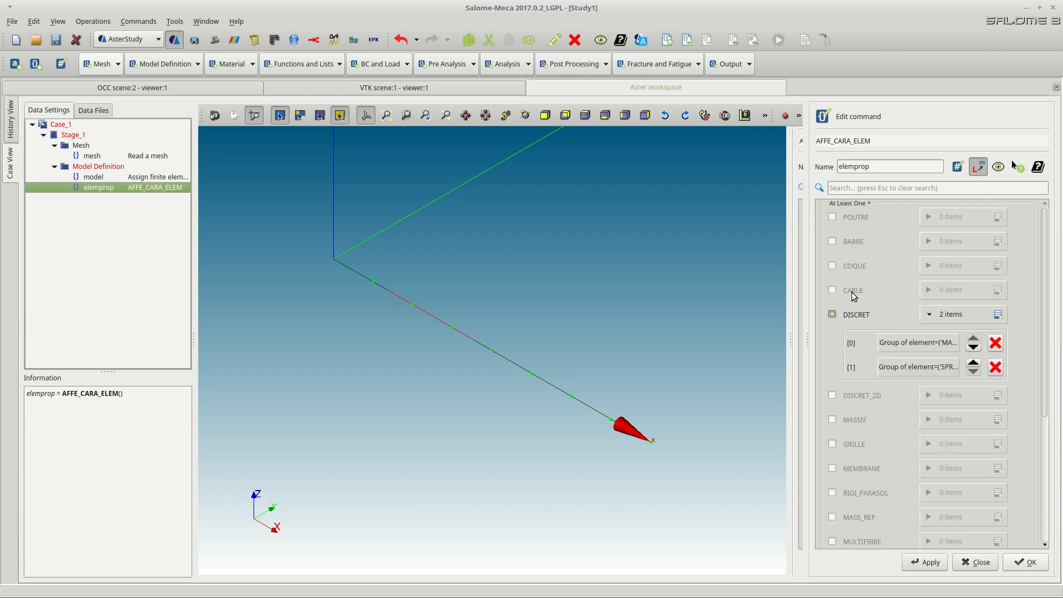
scroll(853, 293, down, 5)
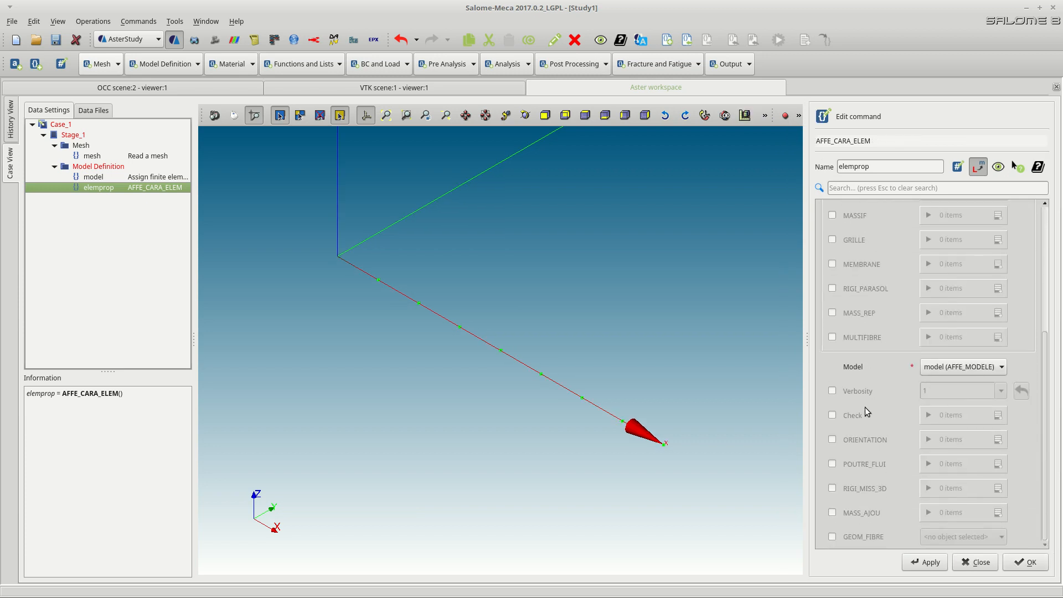
click(1018, 563)
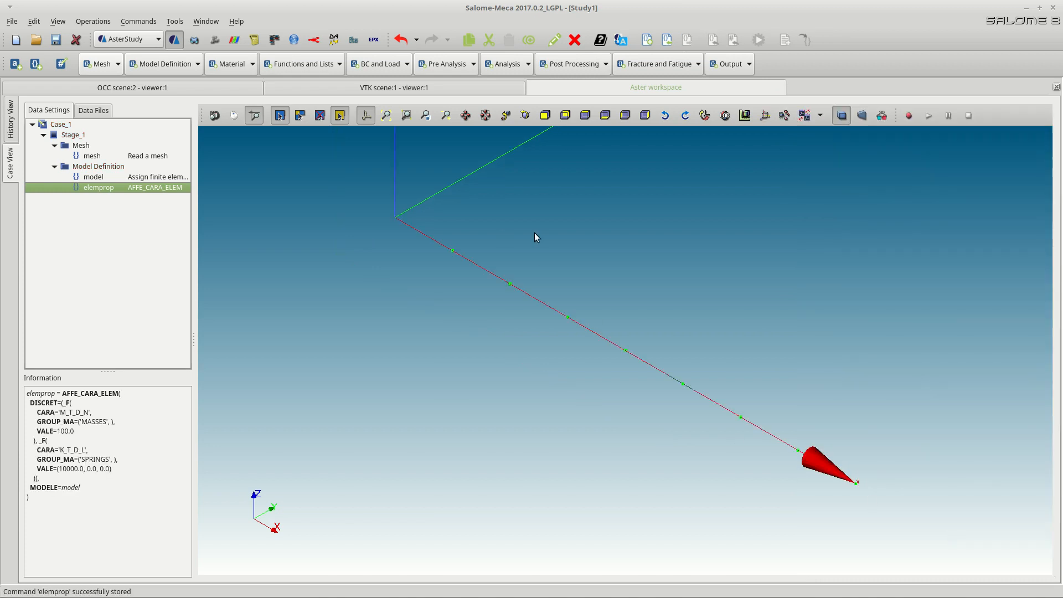
Add a FORMULE command named sinf with value sin(2*pi*2.0*INST) and the parameter name INST
click(314, 62)
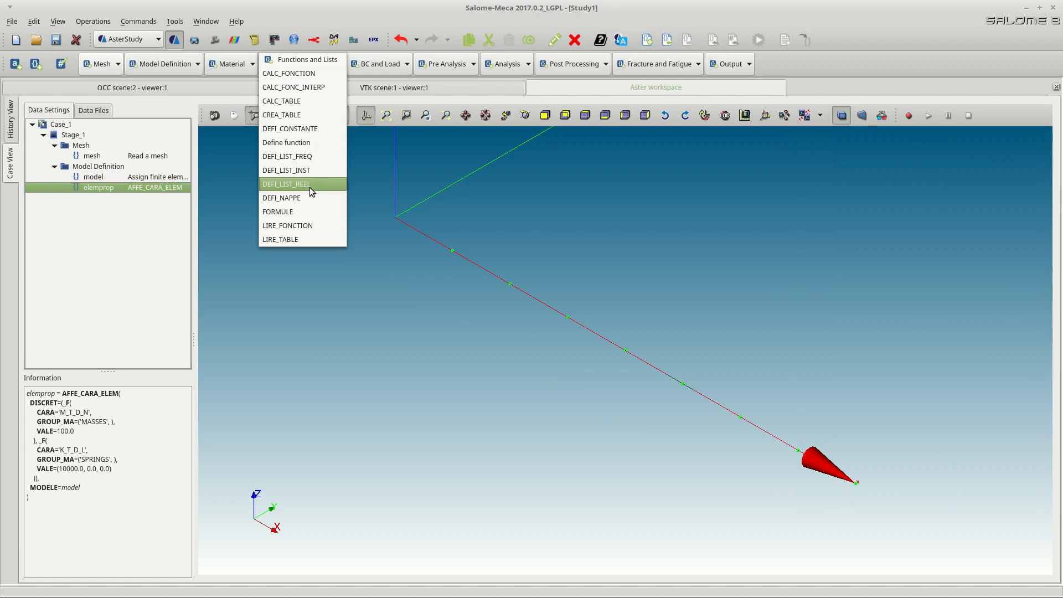
click(299, 213)
drag(878, 166, 777, 164)
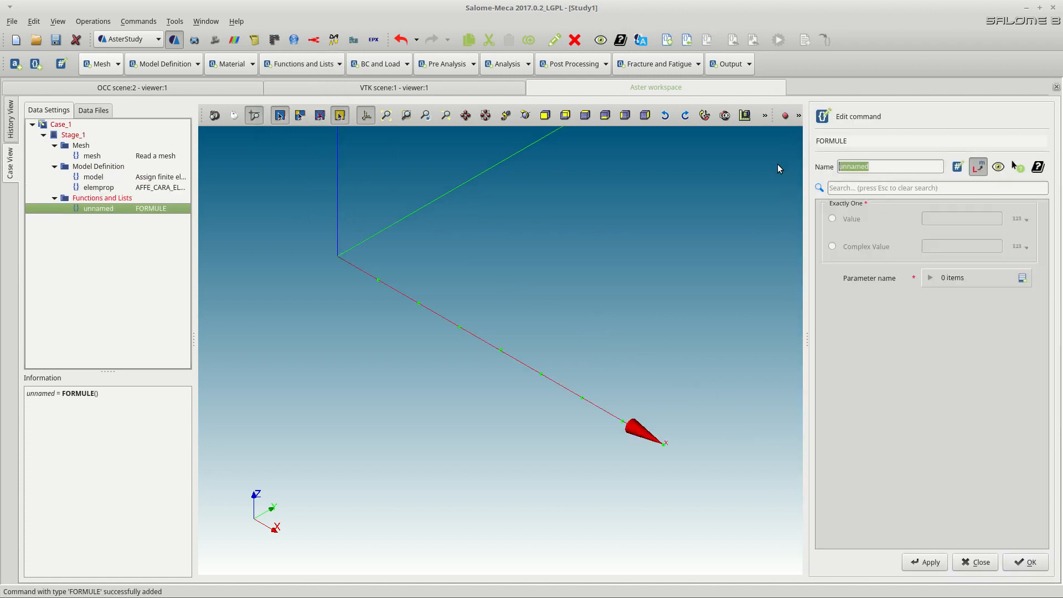
text(sinf)
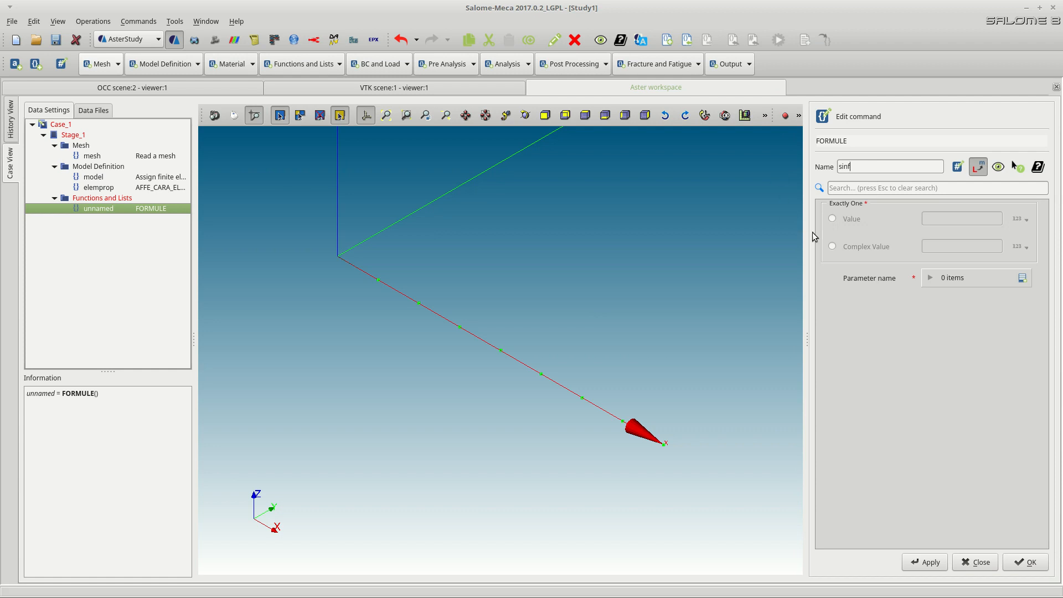
click(848, 220)
text(sin(2*pi*2.0*INST))
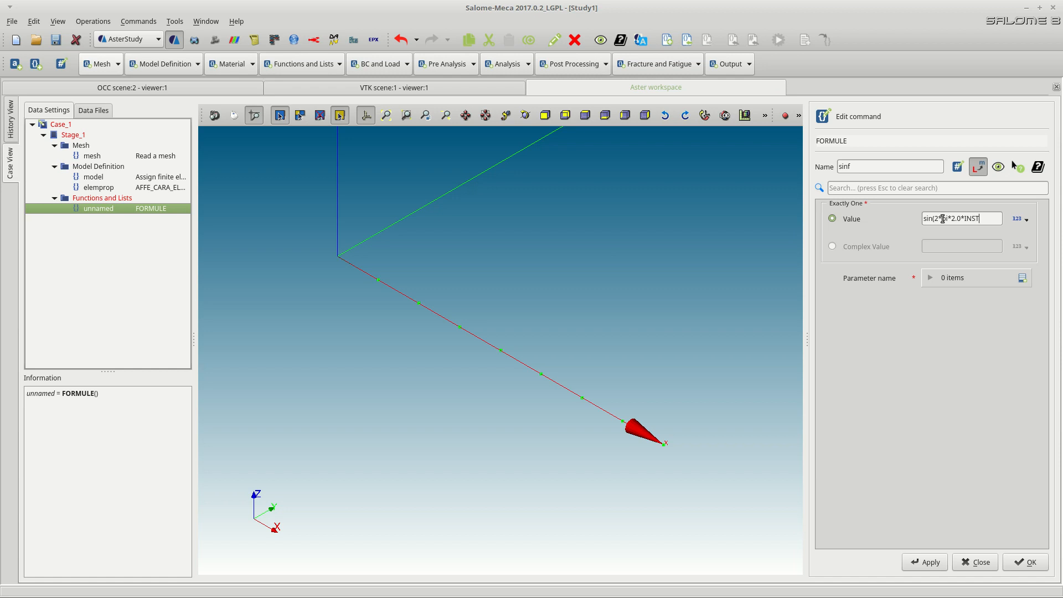
click(1022, 278)
text(INST)
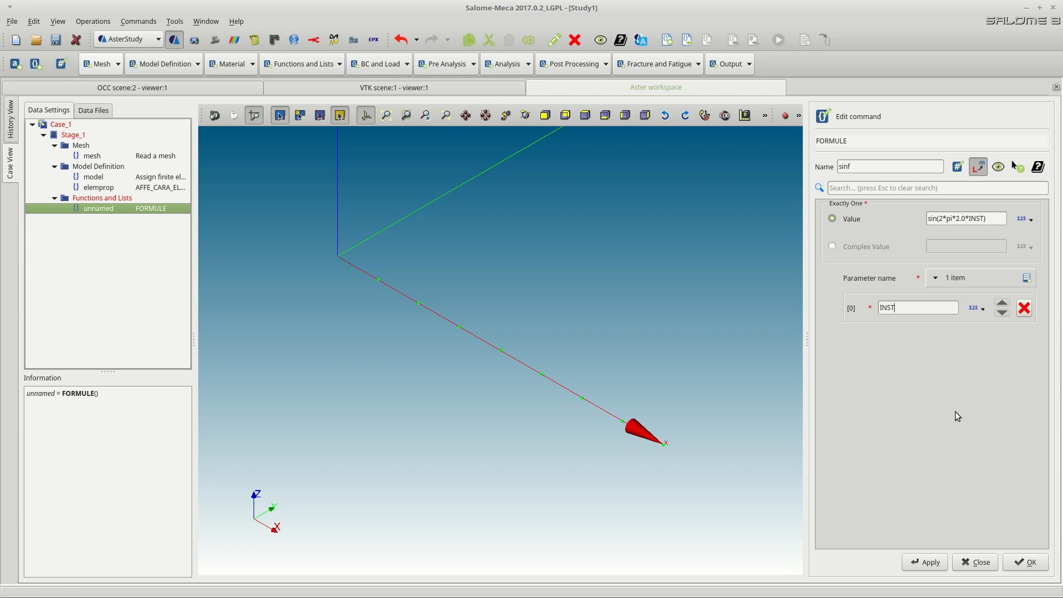
click(1015, 562)
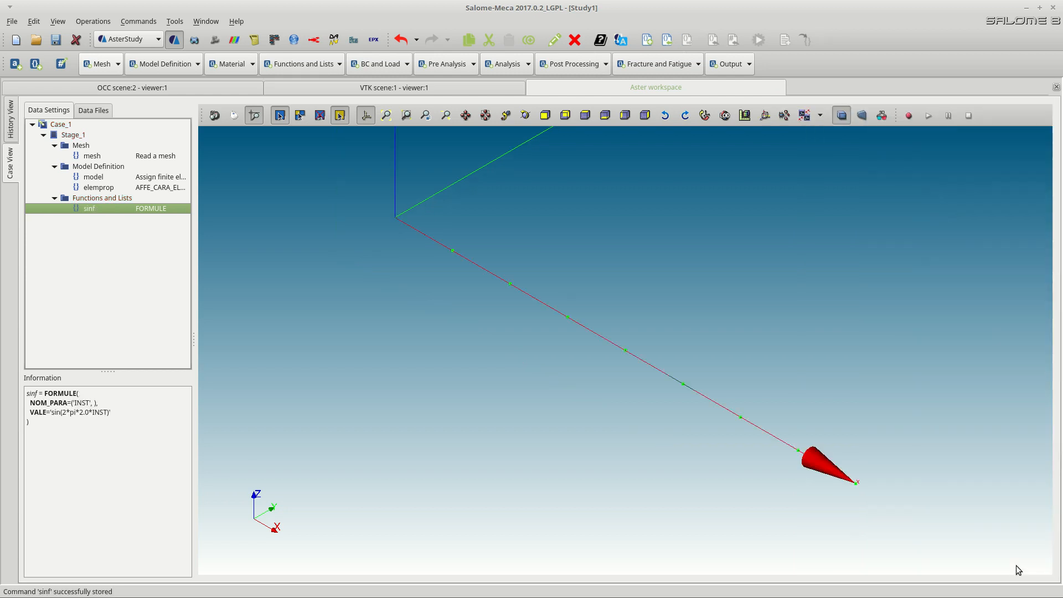
Add a DEFI_LIST_REEL command to the stage with DEBUT set to 0.0
click(339, 64)
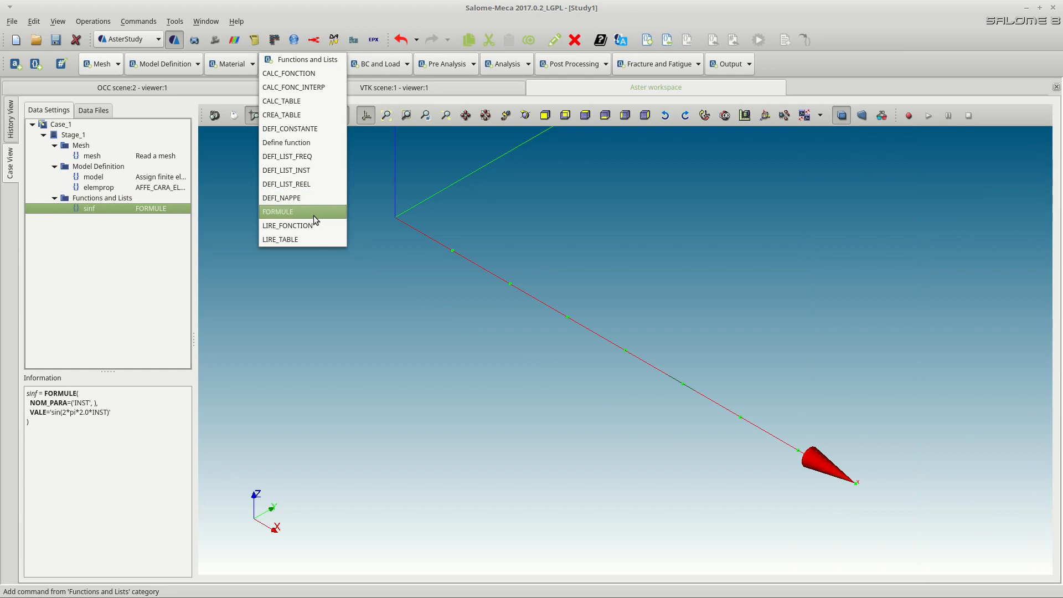
click(312, 183)
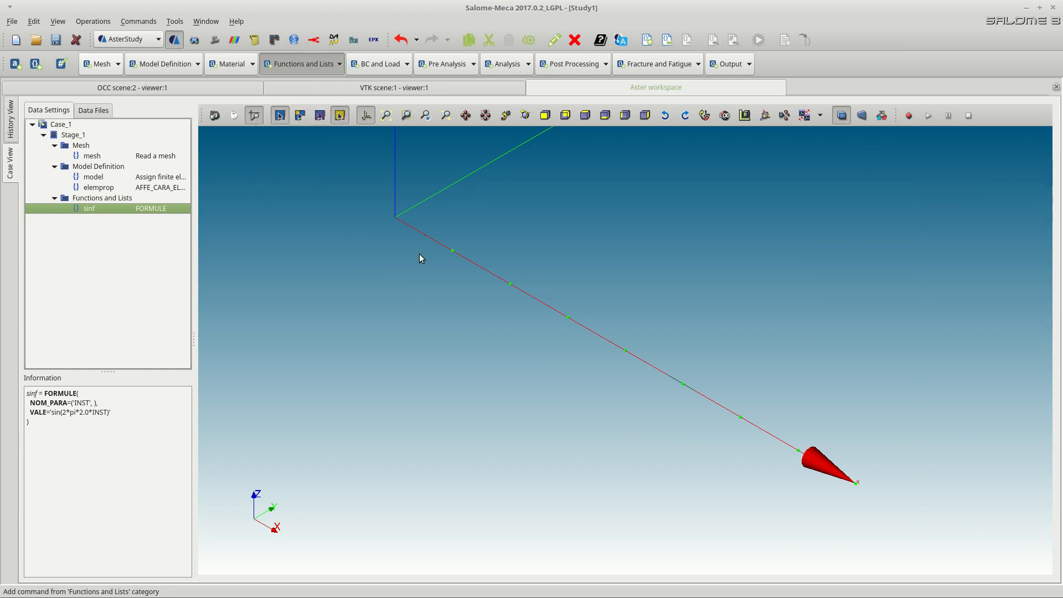
click(815, 244)
click(930, 244)
text(0.0)
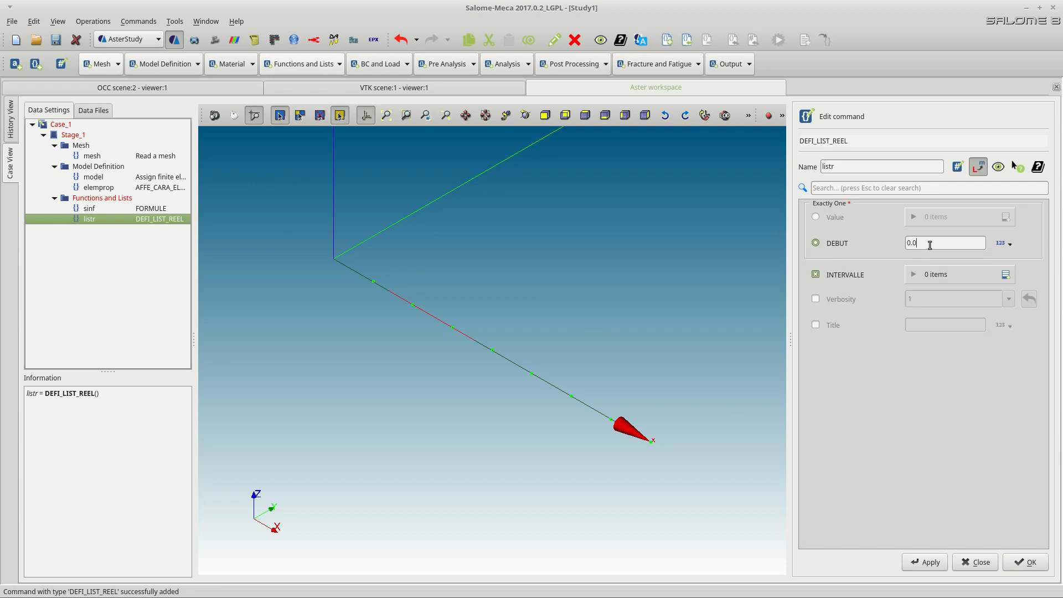
Add an INTERVALLE item to the DEFI_LIST_REEL command with the step PAS set to 0.01
click(1005, 274)
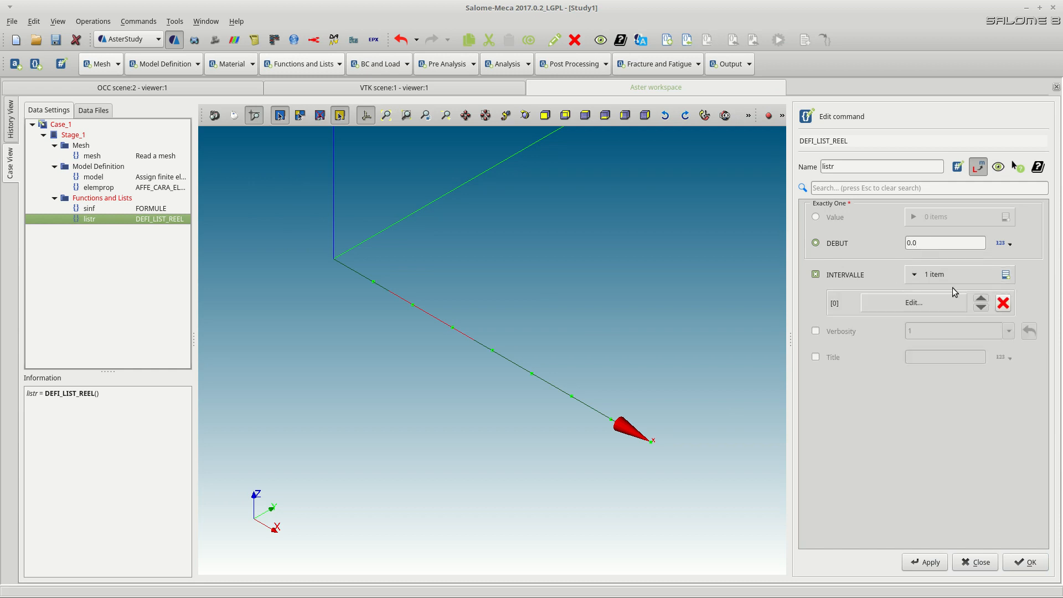
click(919, 304)
click(839, 244)
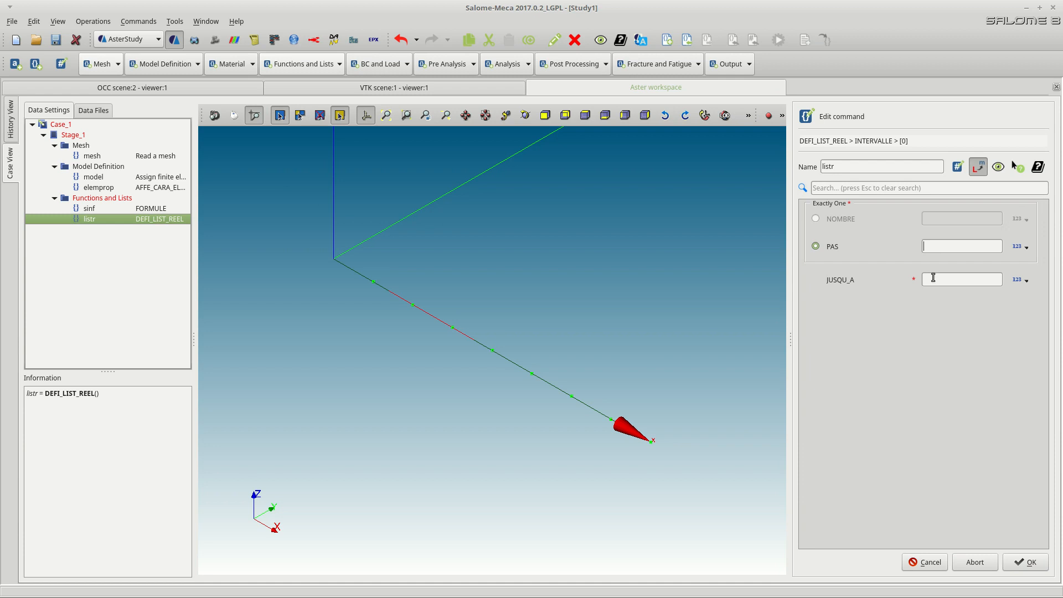
text(0.01)
Create a variable PI10 with the expression 10.0*pi and use it as the interval's JUSQU_A value
click(1017, 280)
click(982, 279)
click(952, 277)
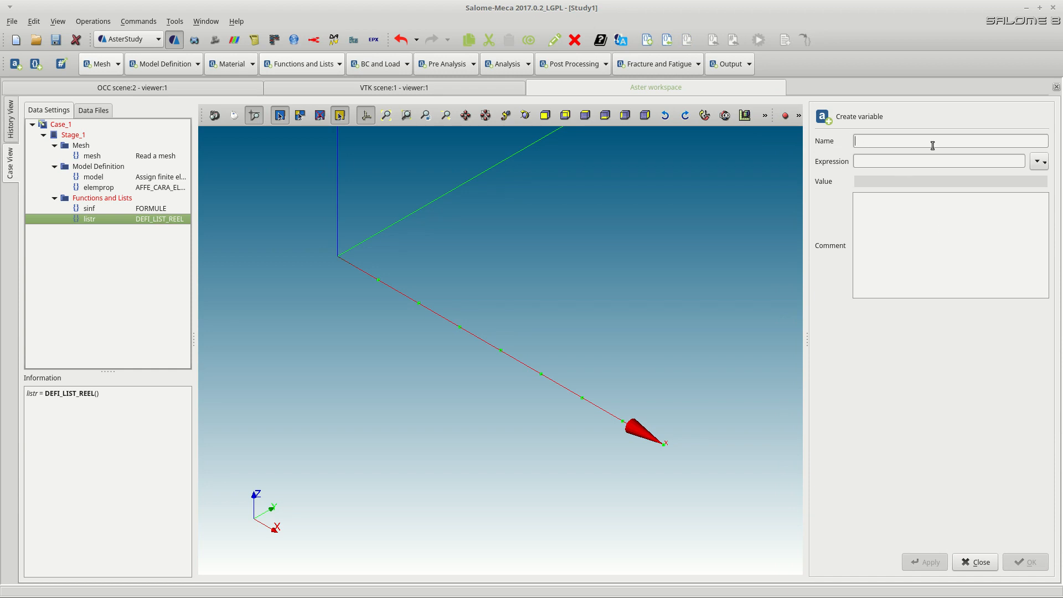
text(O)
key(BackSpace)
text(PI1010)
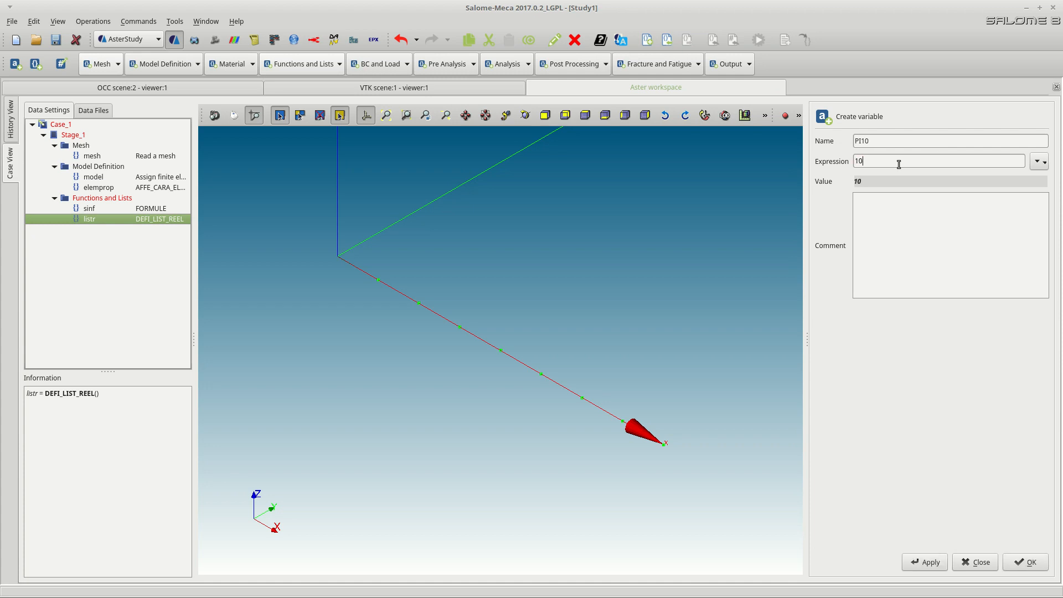
text(.0*pi)
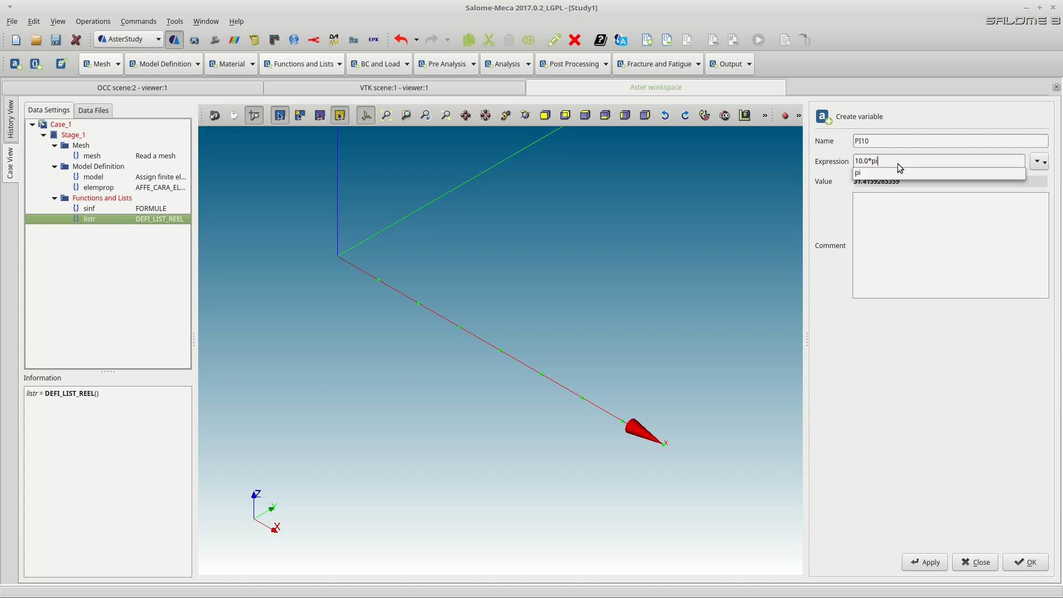
click(902, 216)
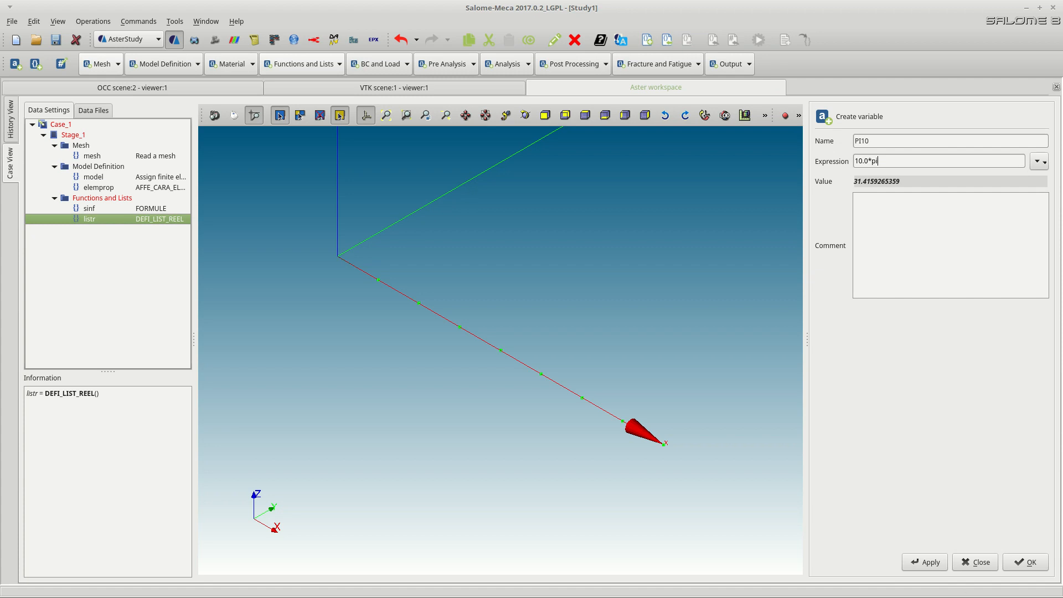
click(1032, 563)
Rename the real list command as listinst and save it with its interval
click(857, 166)
text(inst)
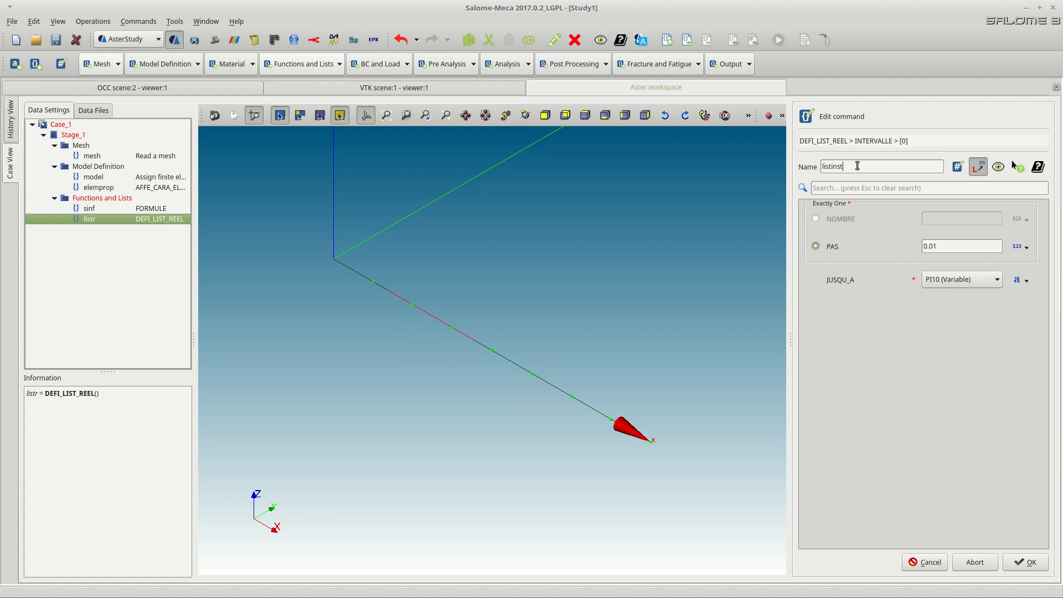
click(1024, 561)
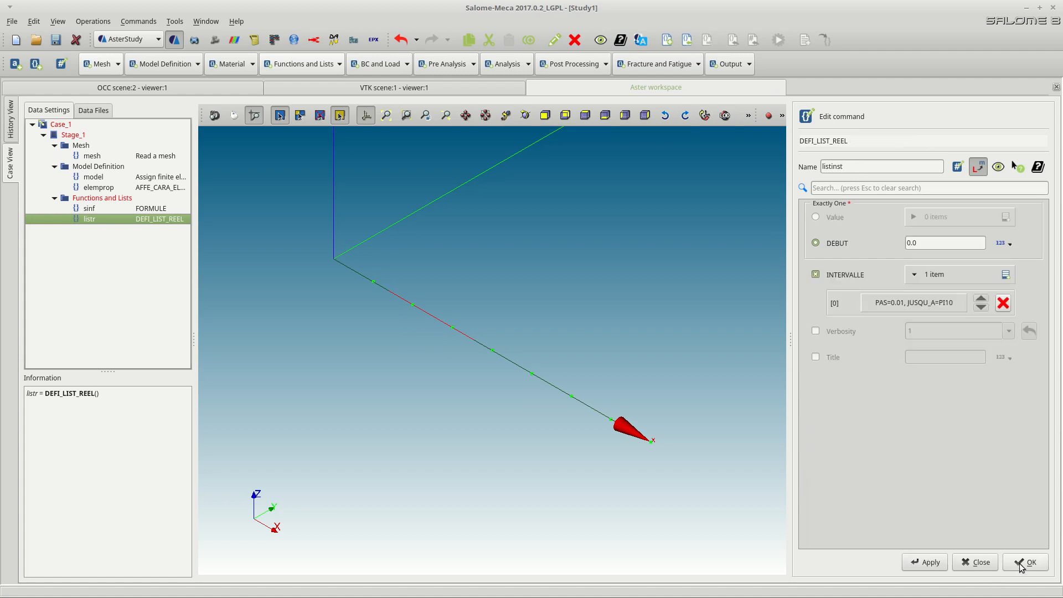
click(1020, 563)
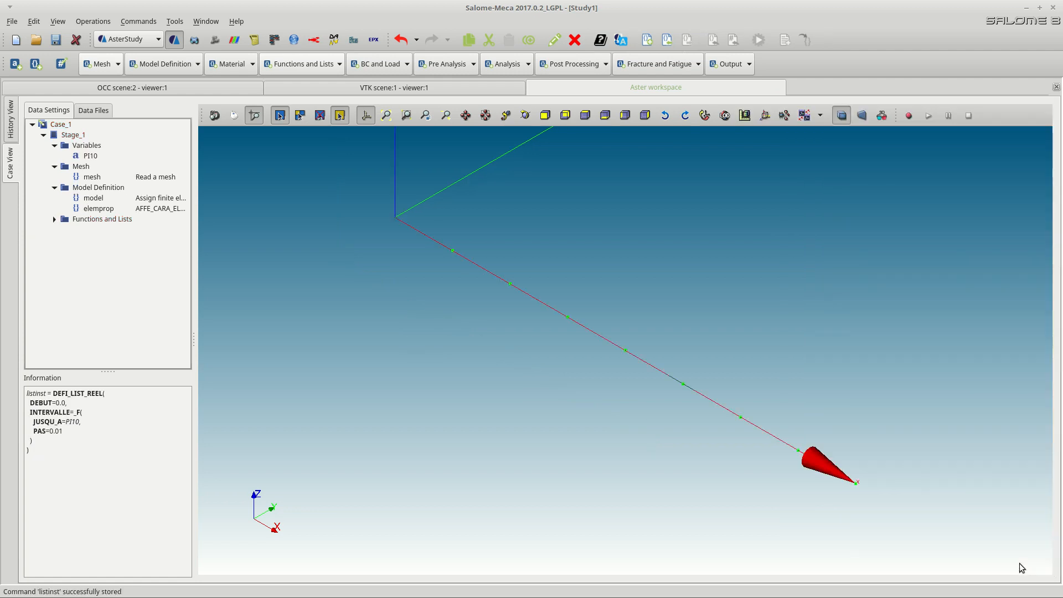
Add a CALC_FONC_INTERP command for the function sinf, using listinst as its LIST_PARA
click(337, 66)
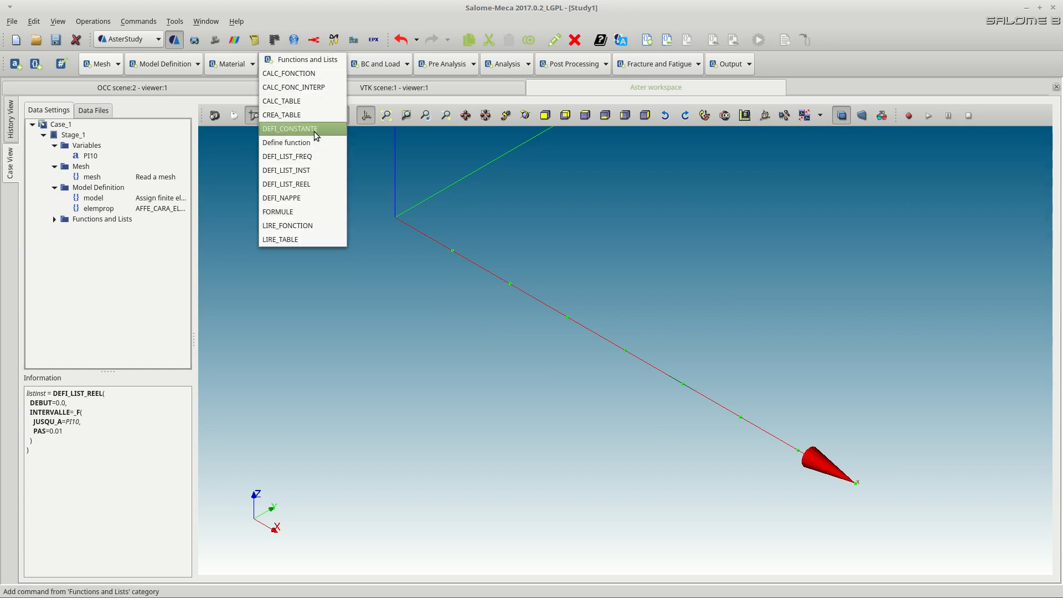
click(314, 88)
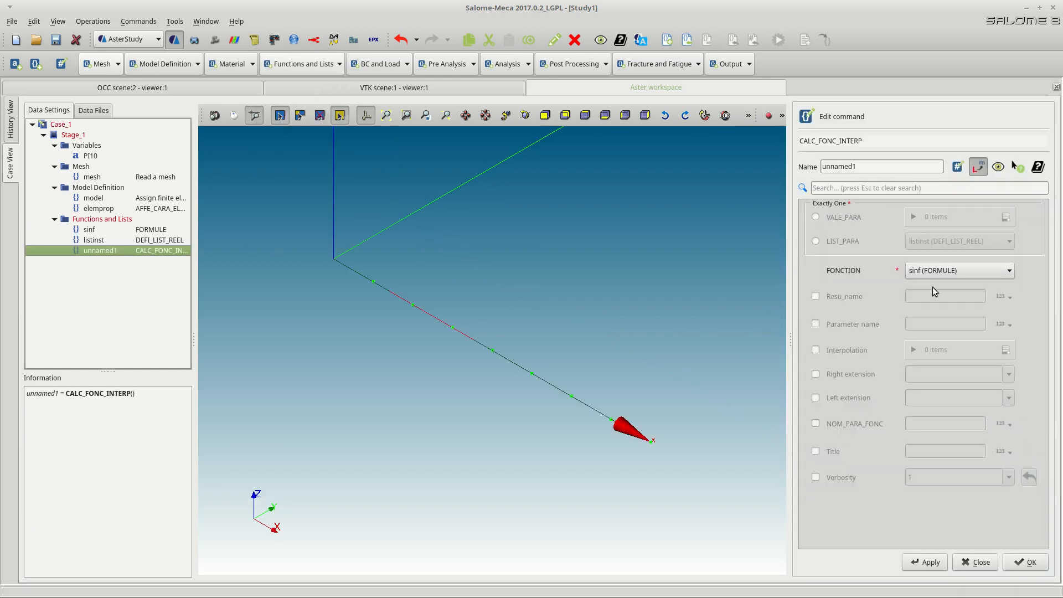
click(856, 239)
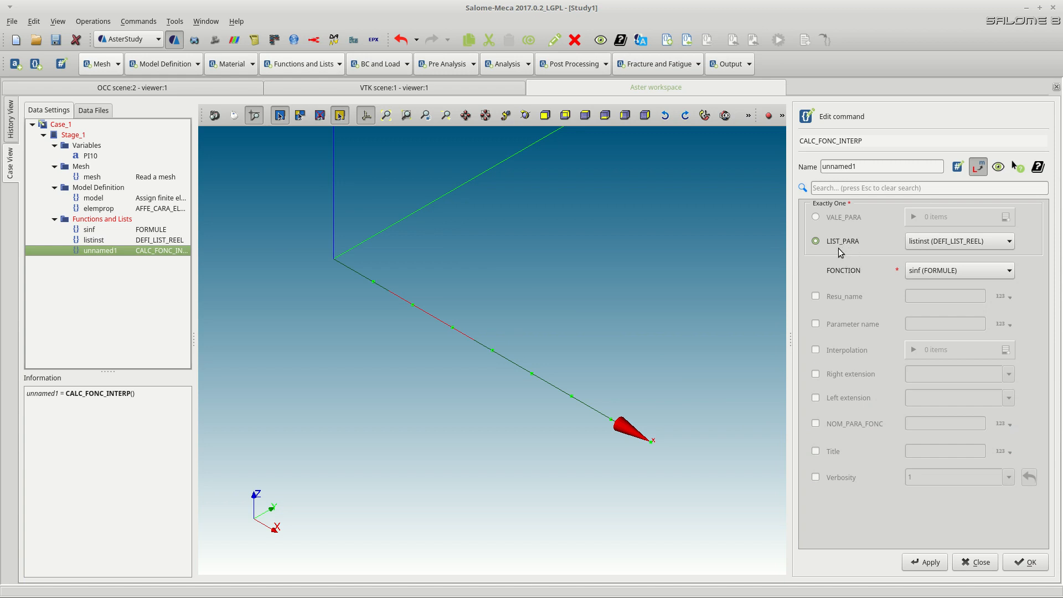
Enable interpolation and the right and left extensions, and add one interpolation item set to LIN
click(845, 353)
click(851, 377)
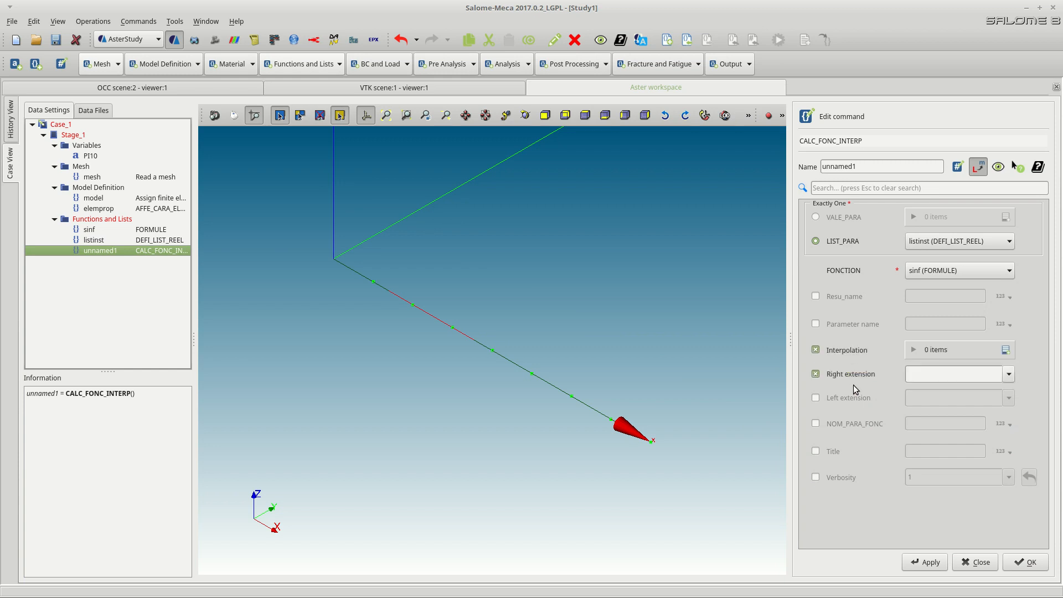
click(854, 396)
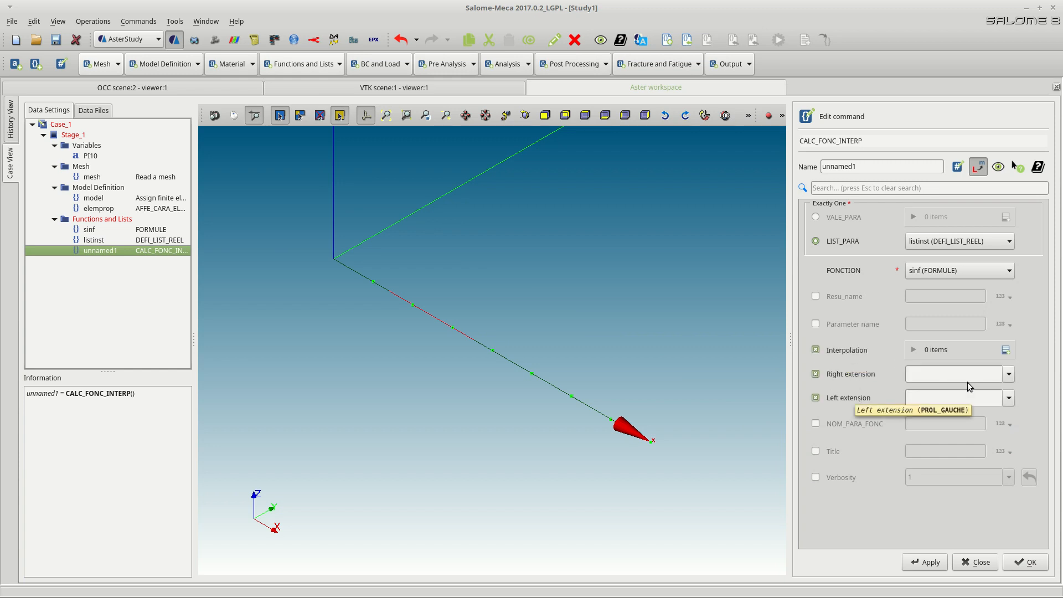
click(1005, 349)
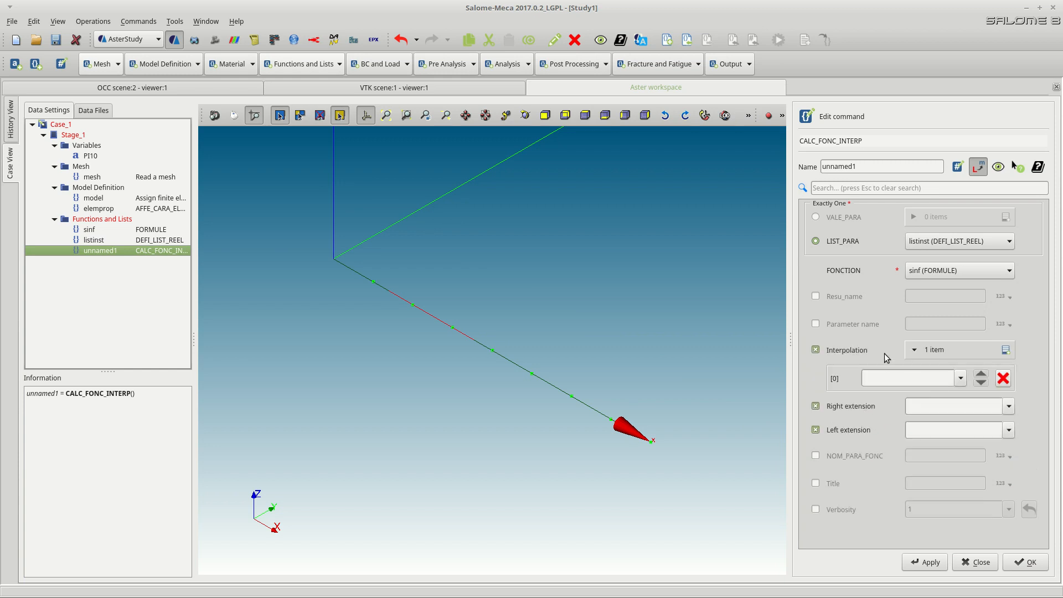
click(961, 380)
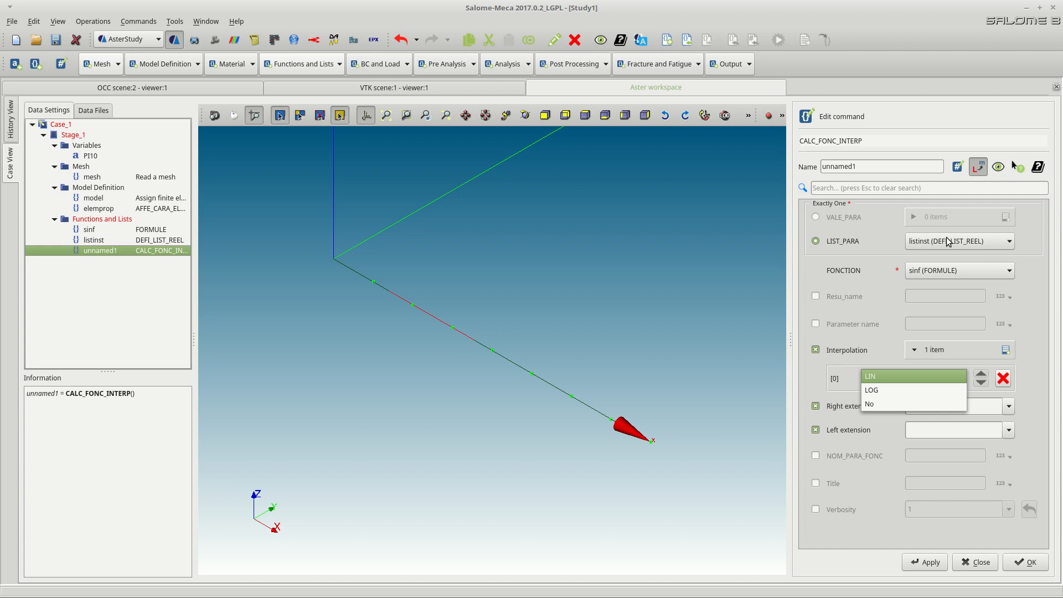
click(872, 377)
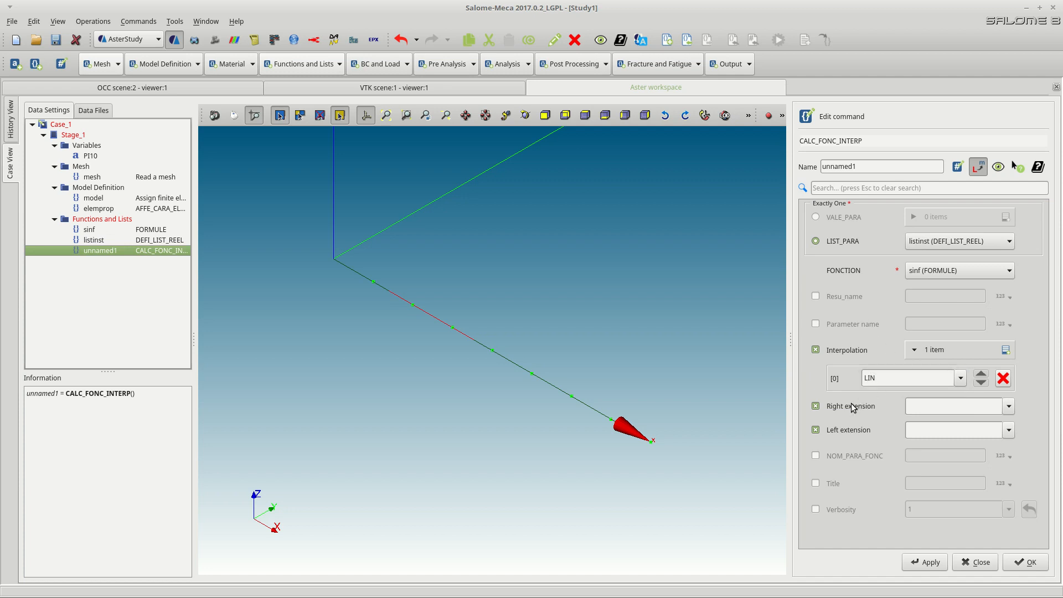
Set the right extension to LINEAIRE and the left extension to EXCLU
click(1009, 406)
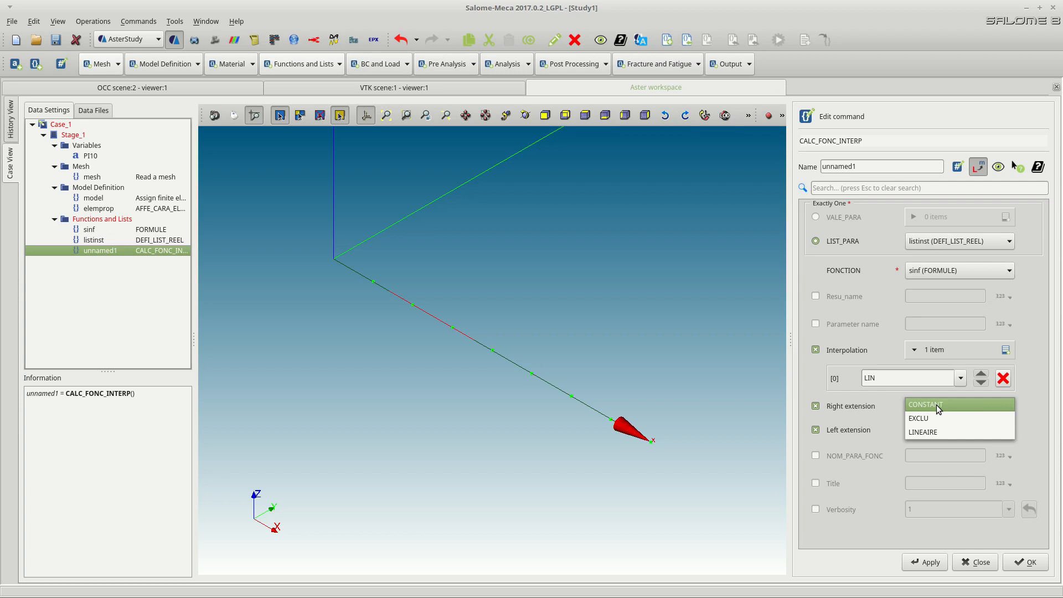
click(948, 432)
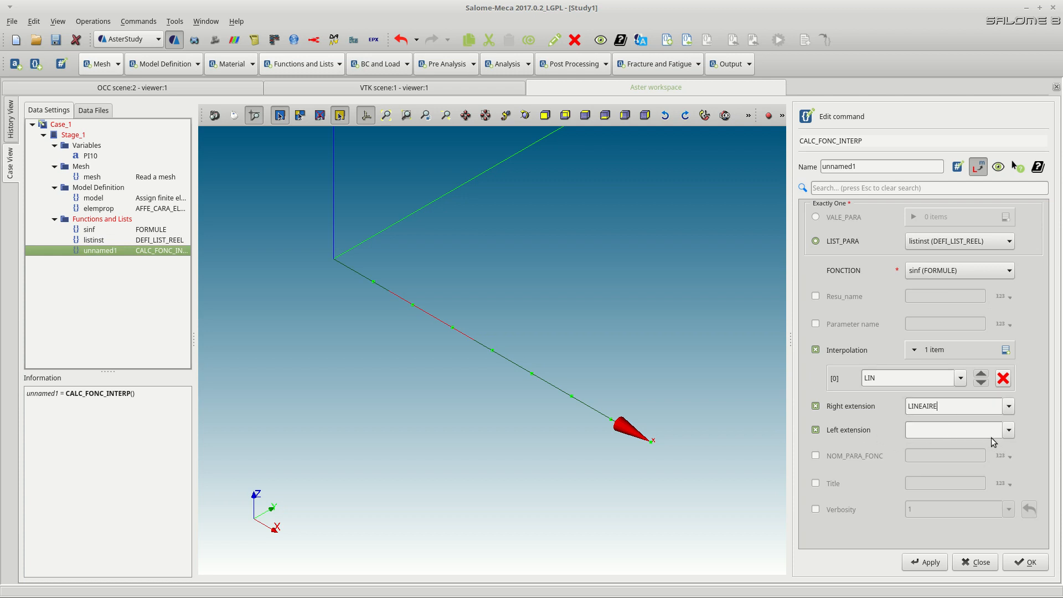
click(1003, 431)
click(944, 442)
Name the interpolated function command sinvals and save it
double_click(867, 167)
text(sinvals)
click(1024, 562)
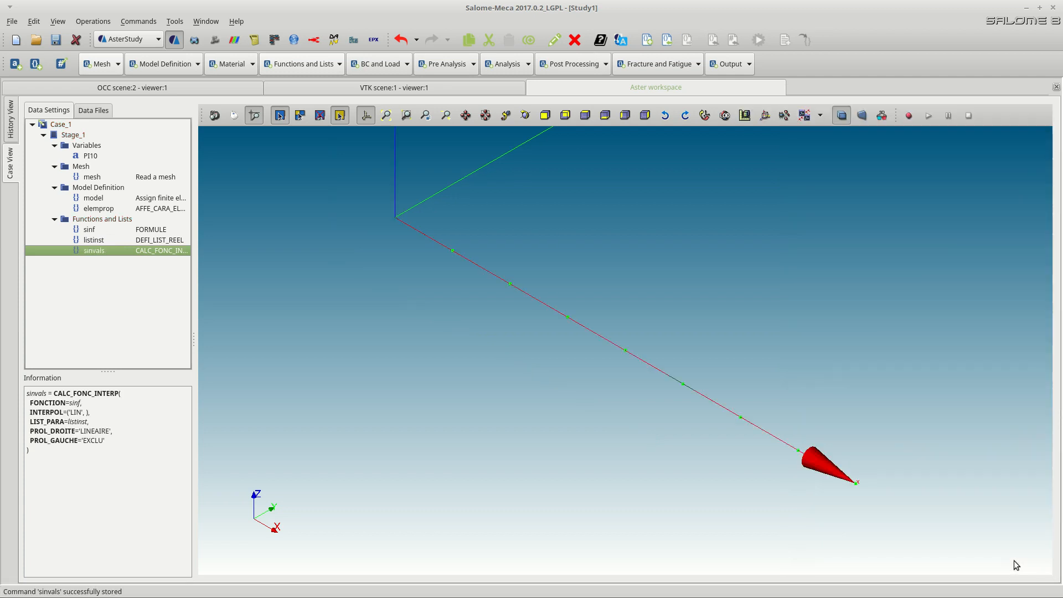
Add an Assign mechanical load command named bc with two Enforce DOF items
click(394, 70)
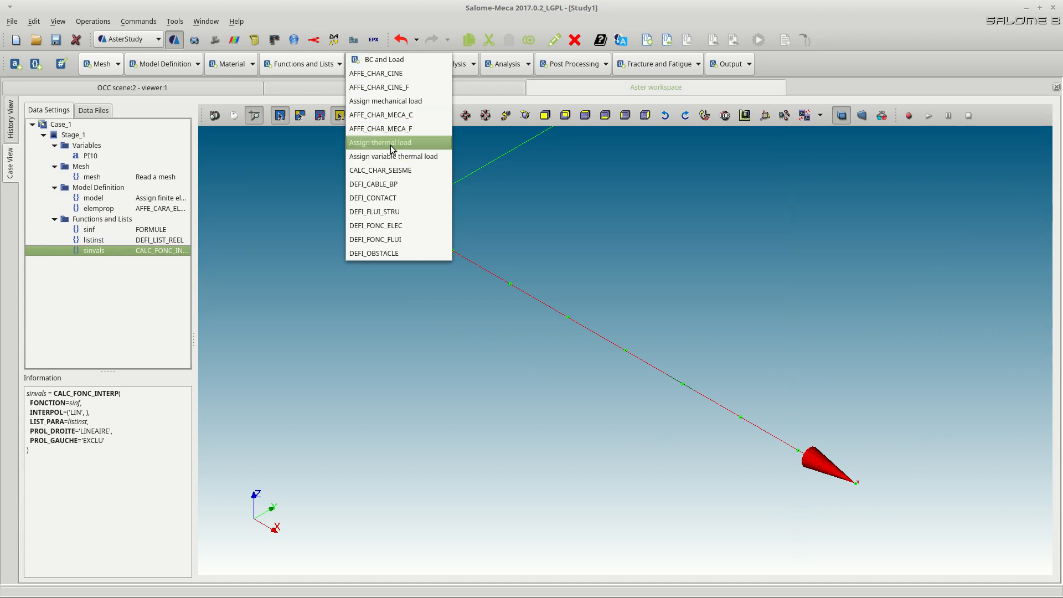
click(397, 102)
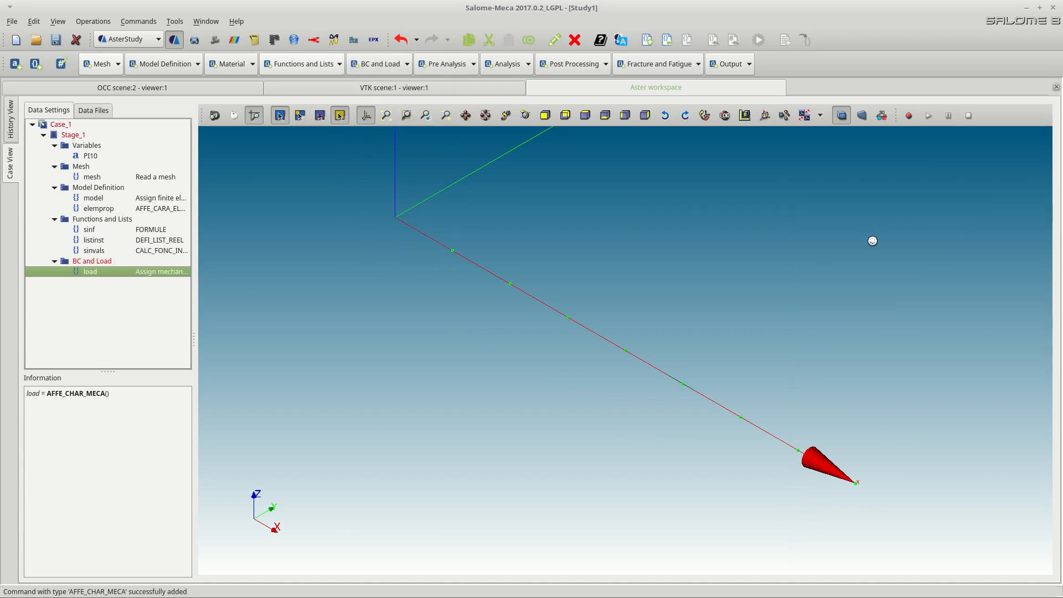
double_click(863, 166)
text(bc)
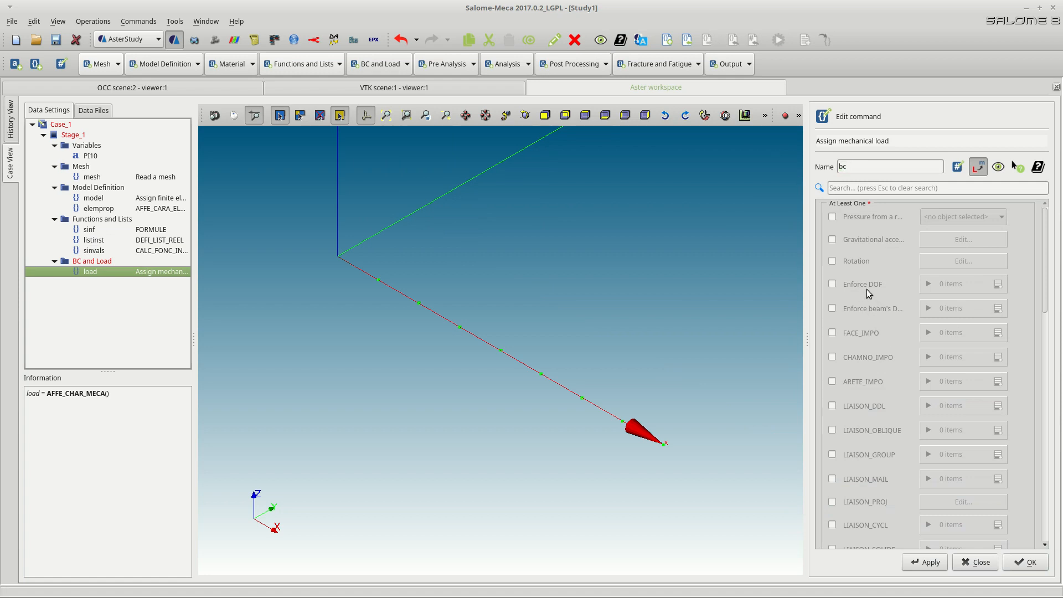
click(997, 284)
click(997, 284)
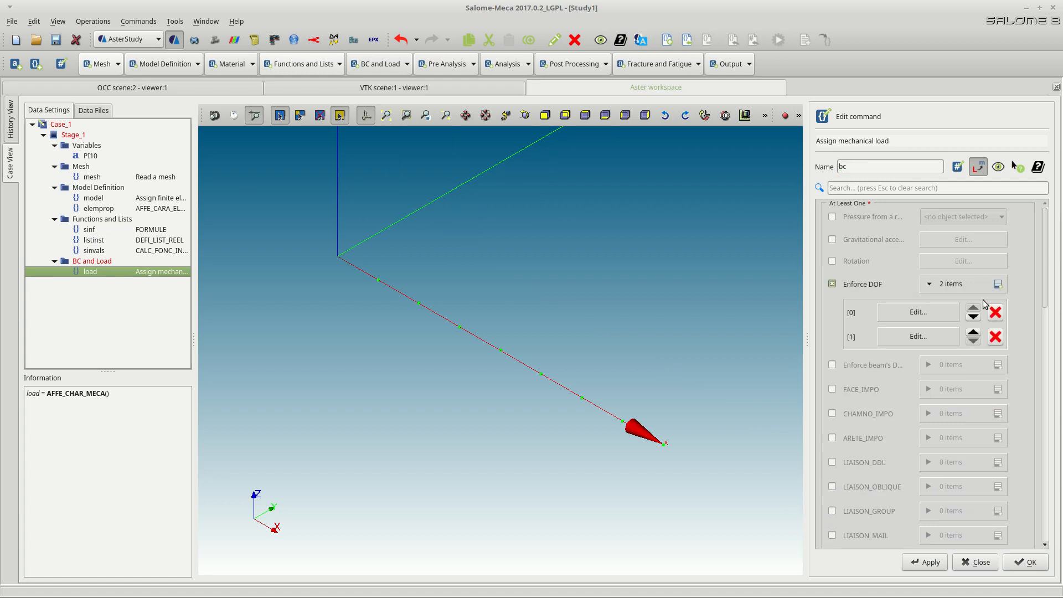
Define the first Enforce DOF item for all of the model with DY and DZ set to 0.0
click(916, 311)
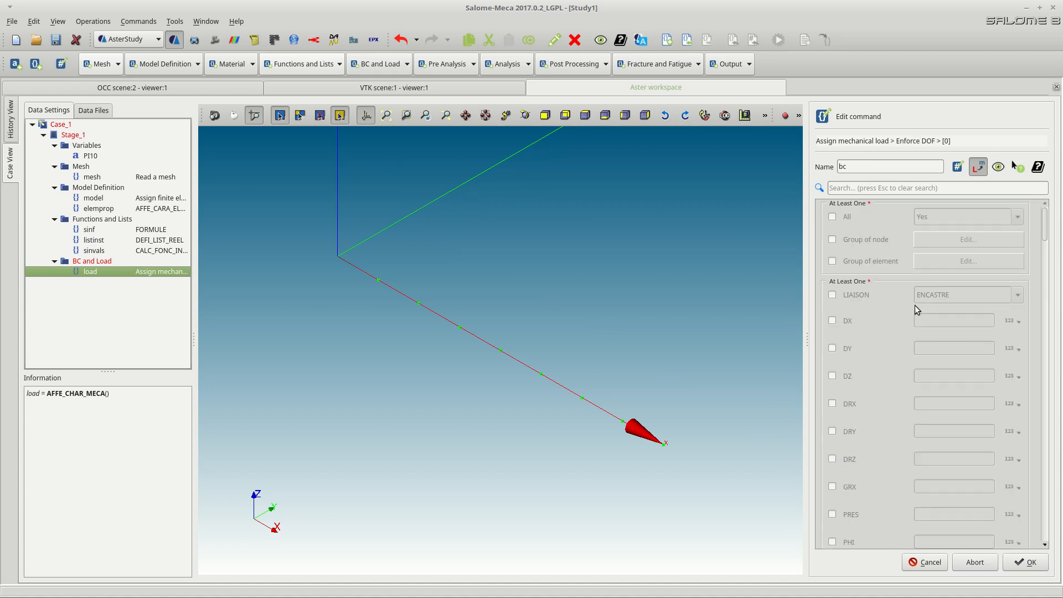
click(833, 218)
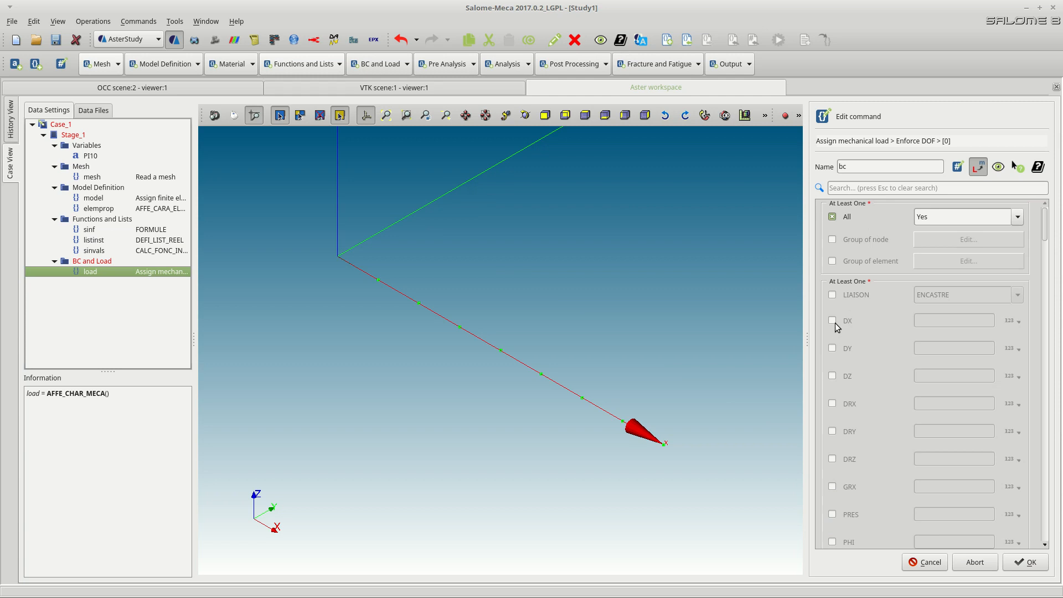
click(832, 348)
click(832, 376)
click(927, 349)
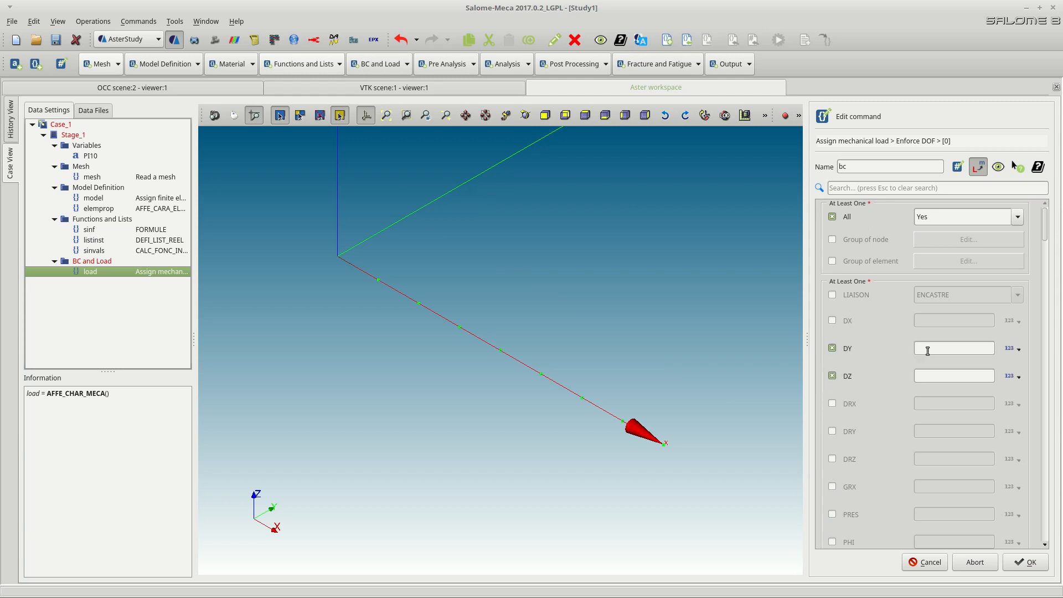
text(0.0)
click(930, 376)
text(0.0)
click(1021, 562)
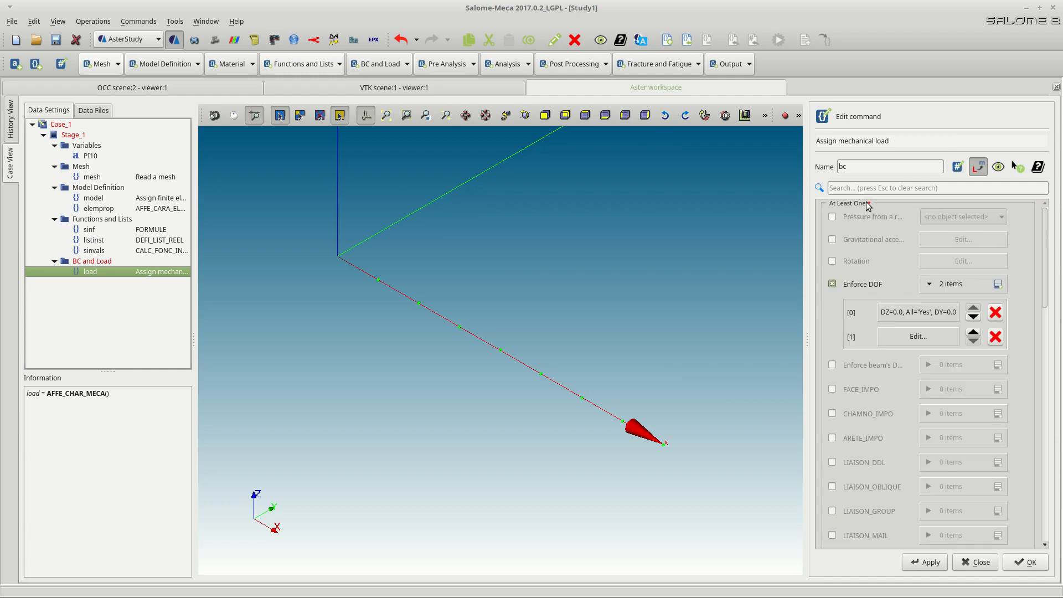
Define the second Enforce DOF item with LIAISON ENCASTRE on the FIX node group
click(895, 338)
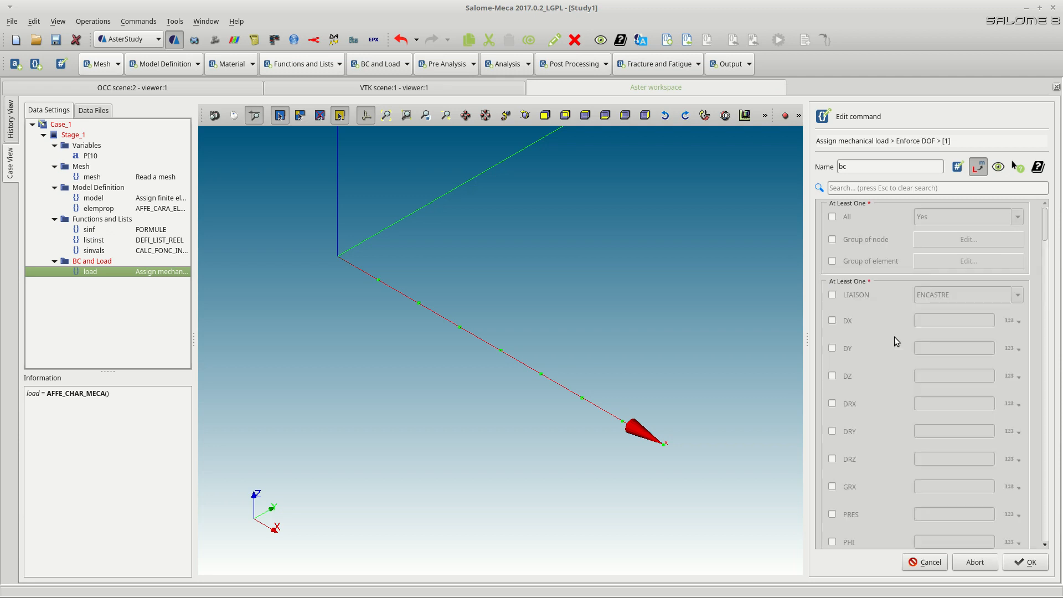
click(847, 295)
click(850, 238)
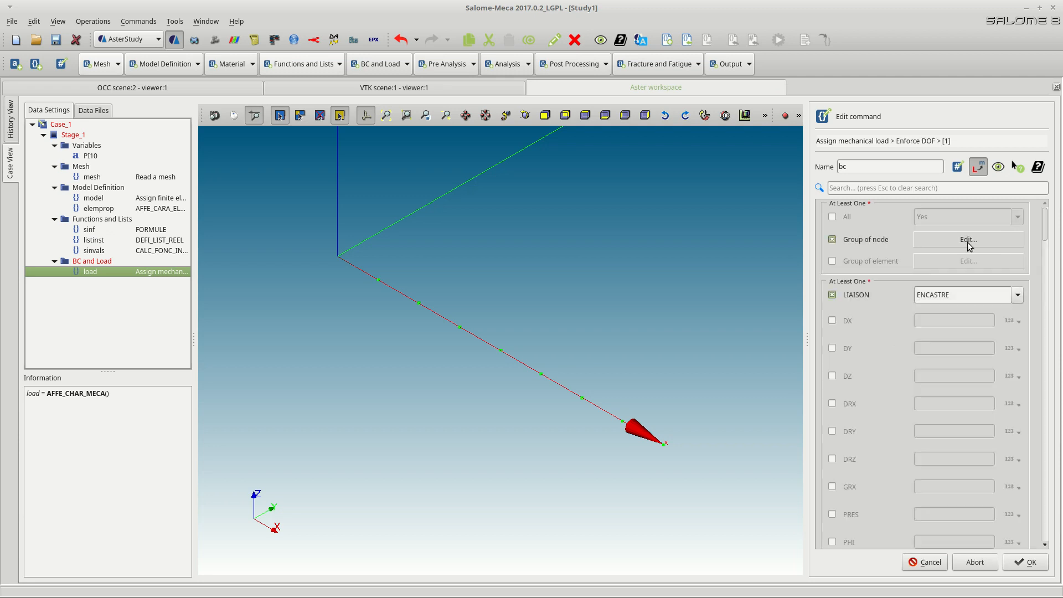
click(864, 240)
click(848, 257)
click(1019, 569)
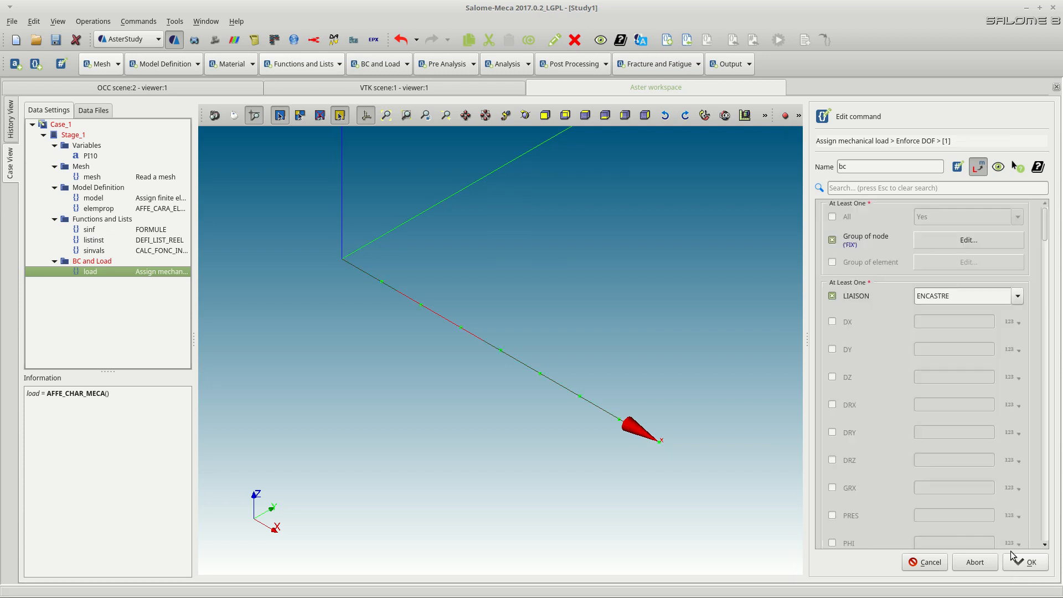
scroll(860, 427, down, 10)
scroll(865, 442, down, 5)
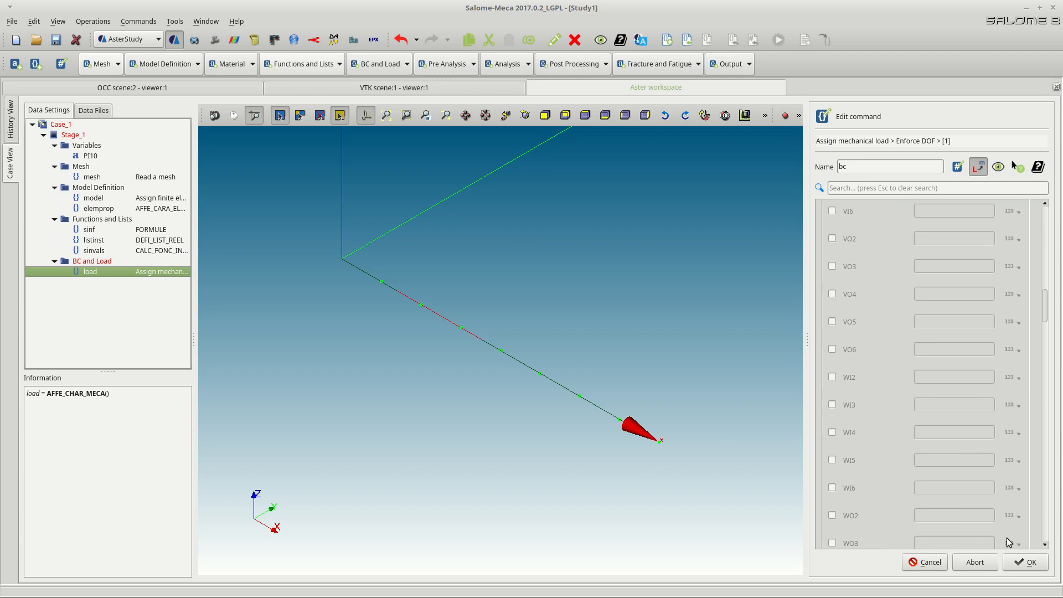
click(1024, 559)
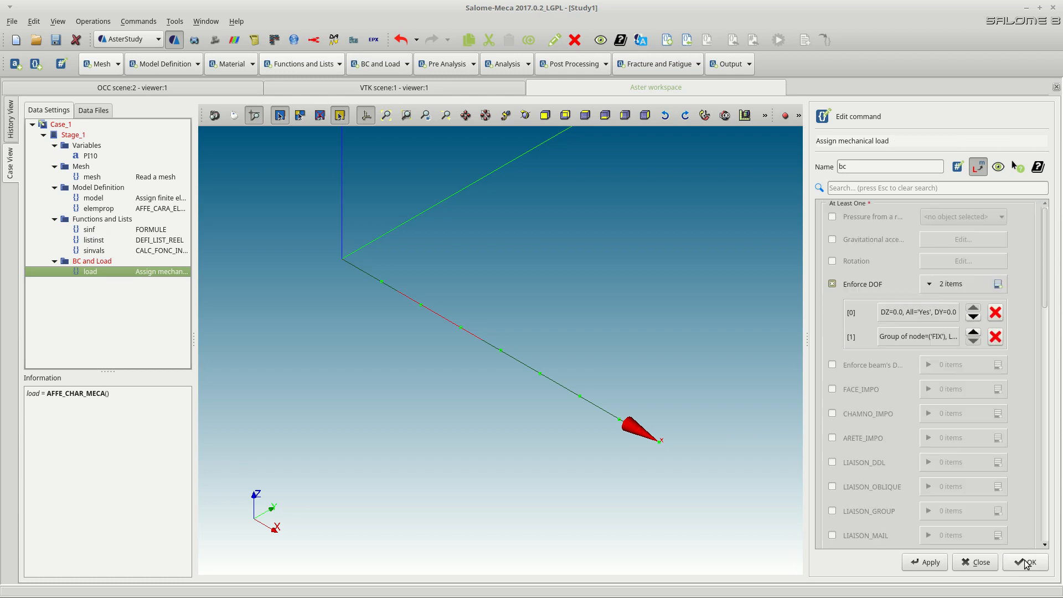
scroll(852, 393, down, 15)
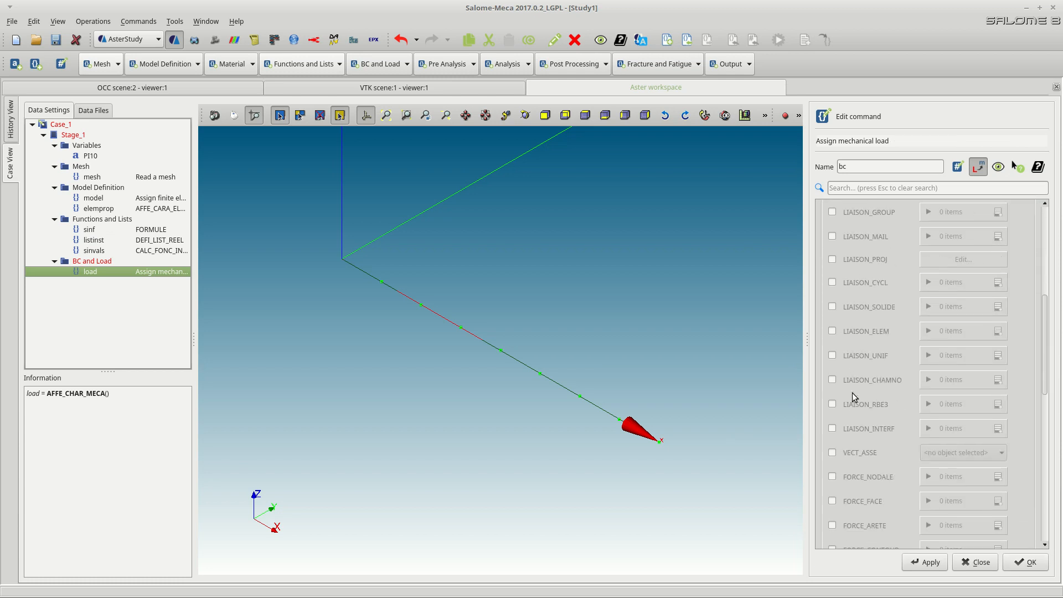
scroll(852, 393, up, 15)
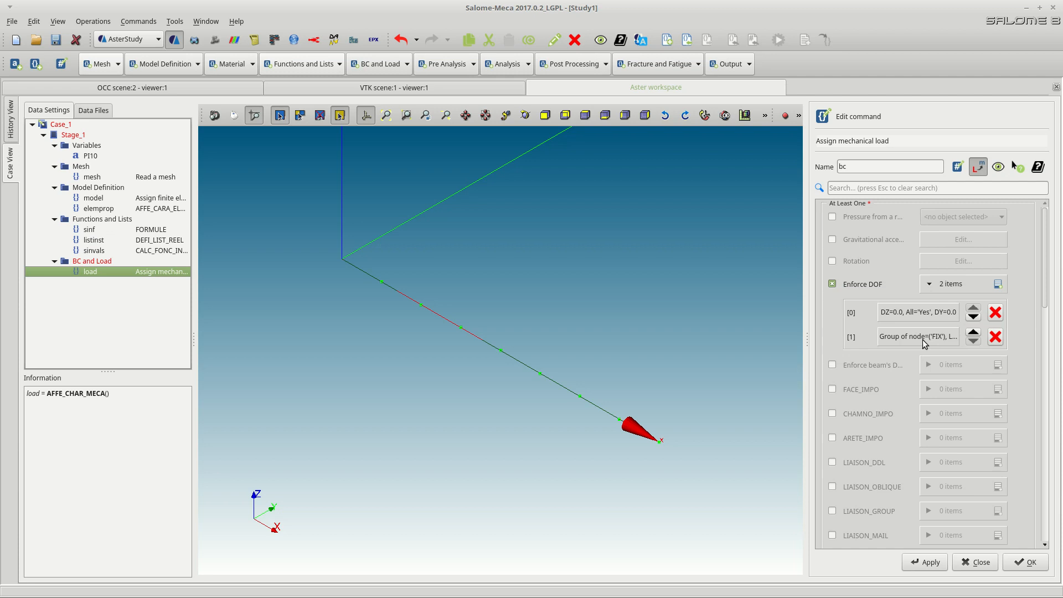
Save the bc load command and add an ASSEMBLAGE command with two MATR_ASSE items
click(1026, 563)
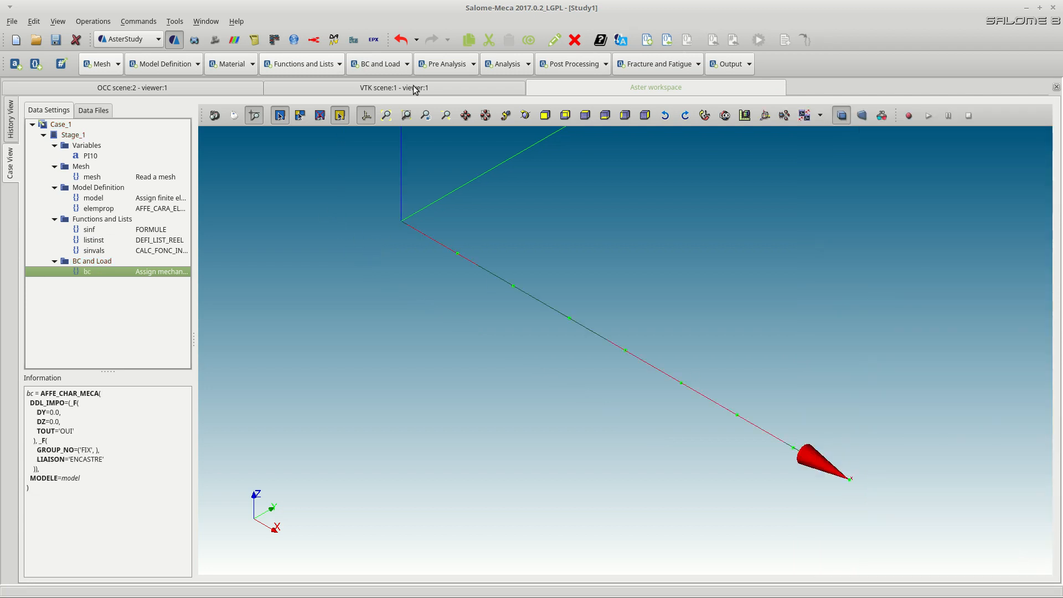
click(385, 61)
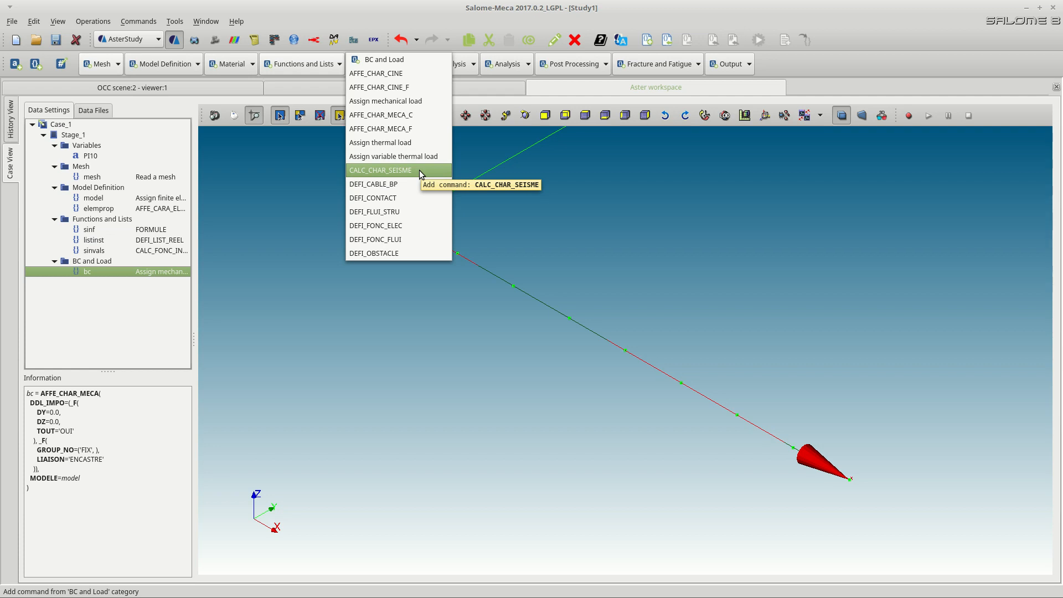
click(471, 160)
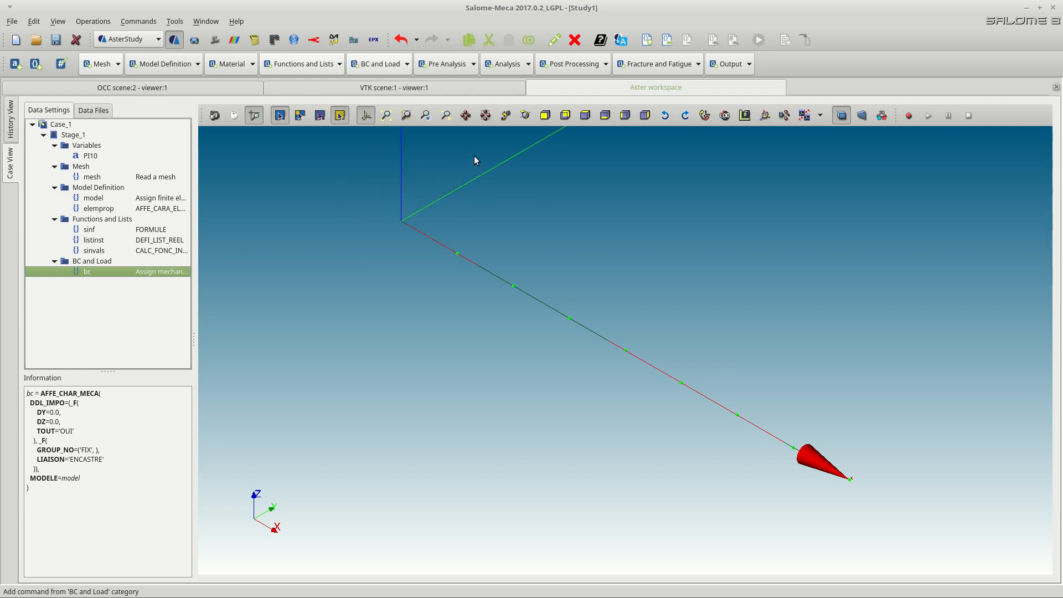
click(471, 60)
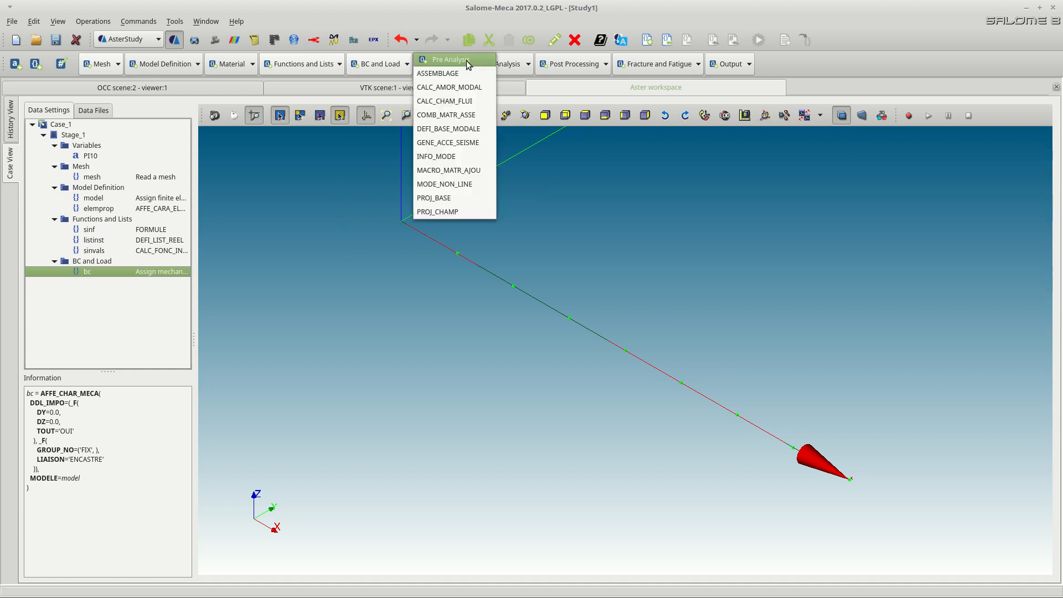
click(452, 74)
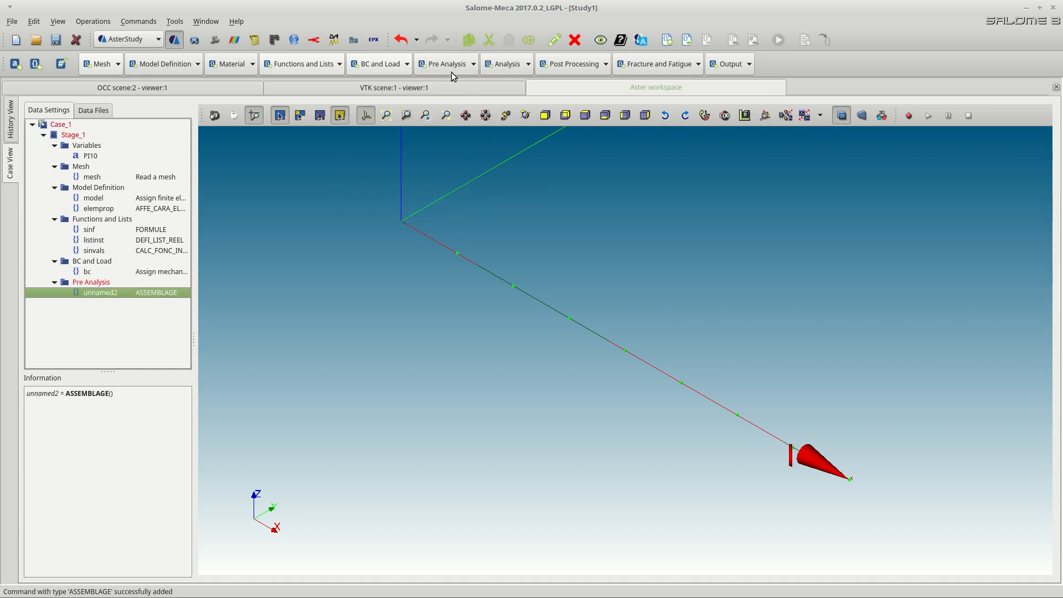
click(861, 218)
click(1006, 221)
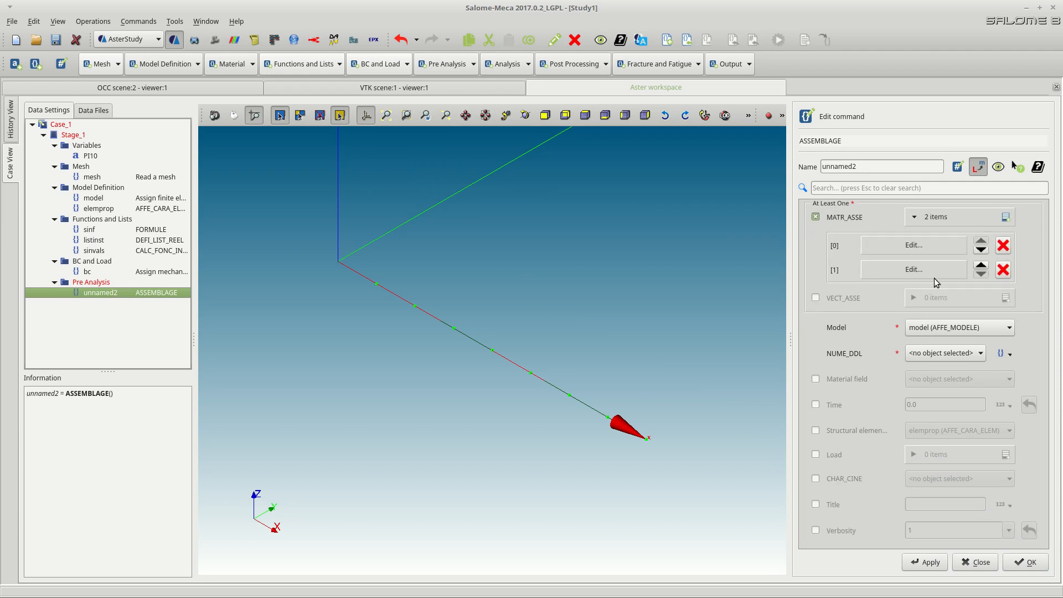
Define the first MATR_ASSE item as matrix M with the option MASS_MECA
click(929, 250)
click(980, 216)
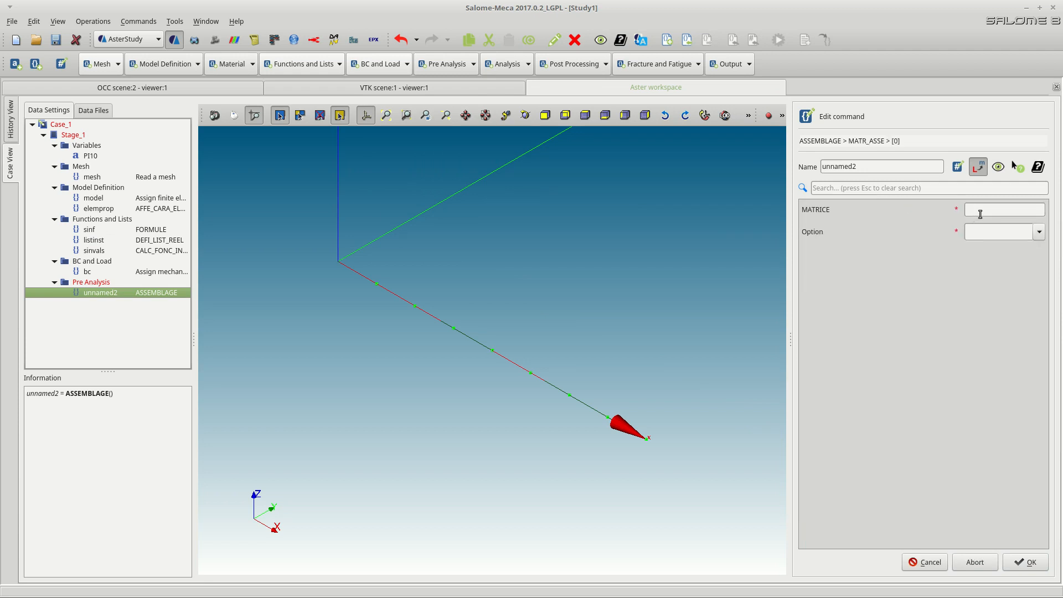
text(M)
click(1039, 232)
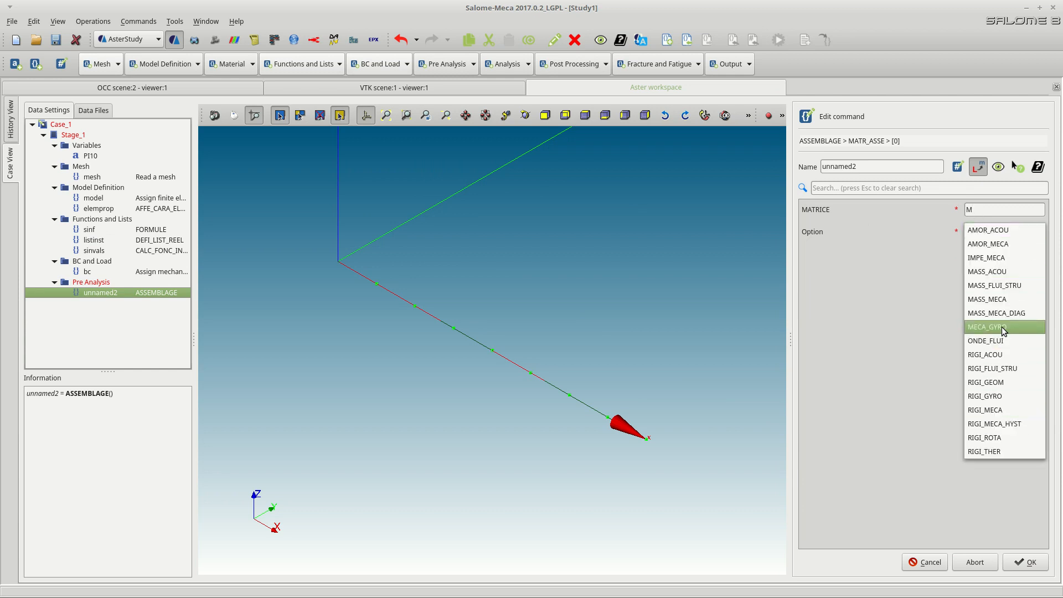
click(1003, 304)
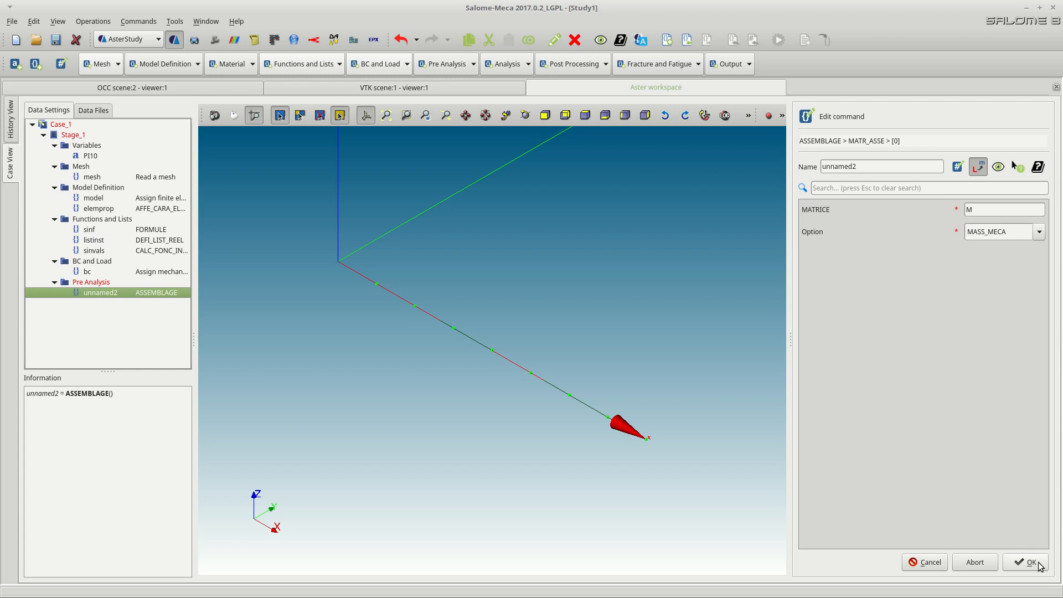
click(1039, 563)
Define the second MATR_ASSE item as matrix K with the option RIGI_MECA
click(911, 271)
text(K)
click(1039, 232)
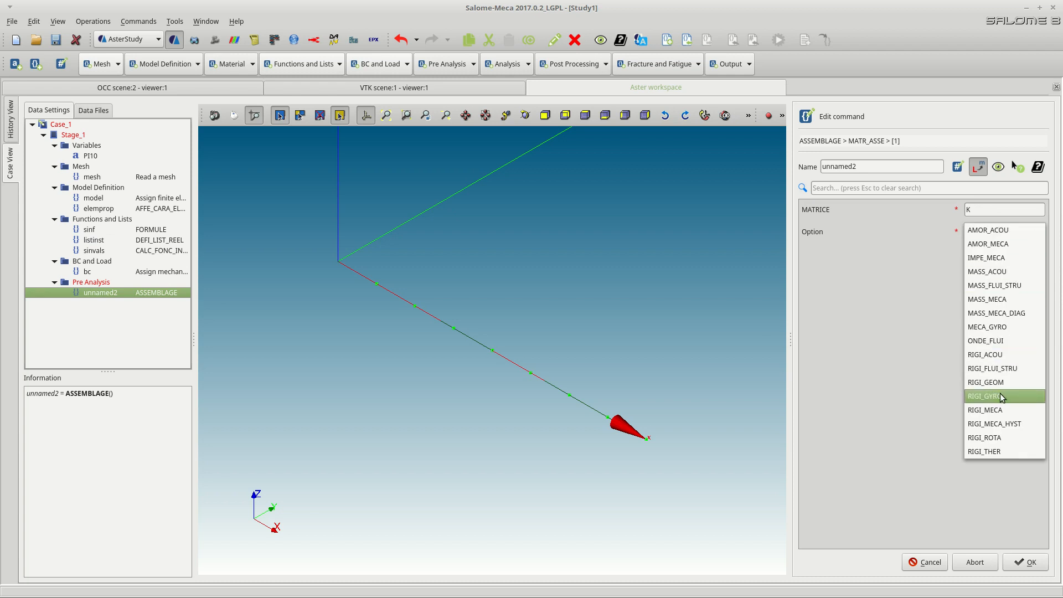
click(1002, 411)
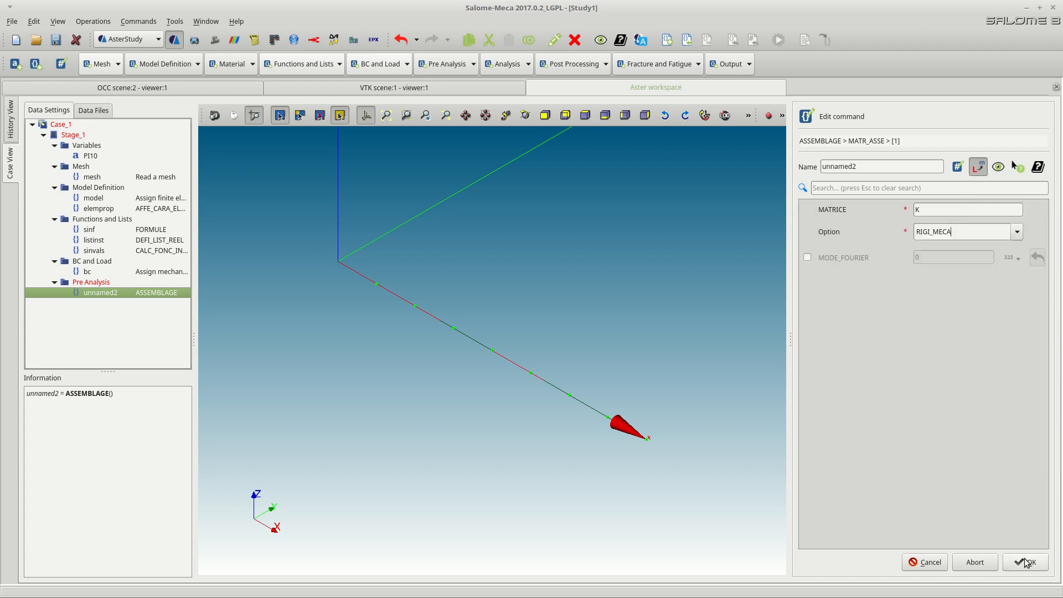
click(1029, 561)
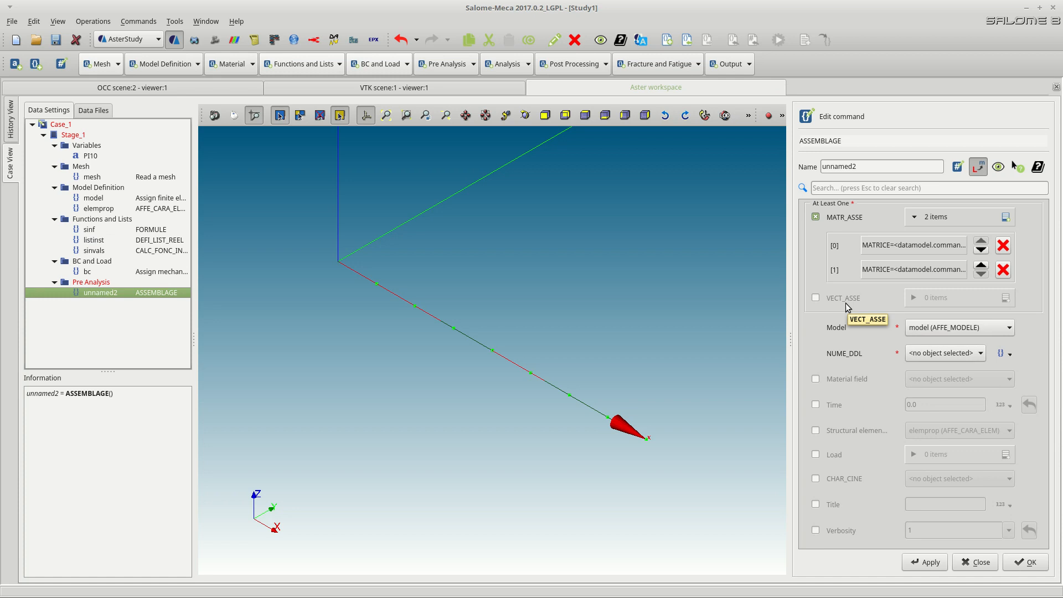
Name the NUME_DDL result nddl, include the elemprop structural elements and the bc load, and save the ASSEMBLAGE command
click(995, 357)
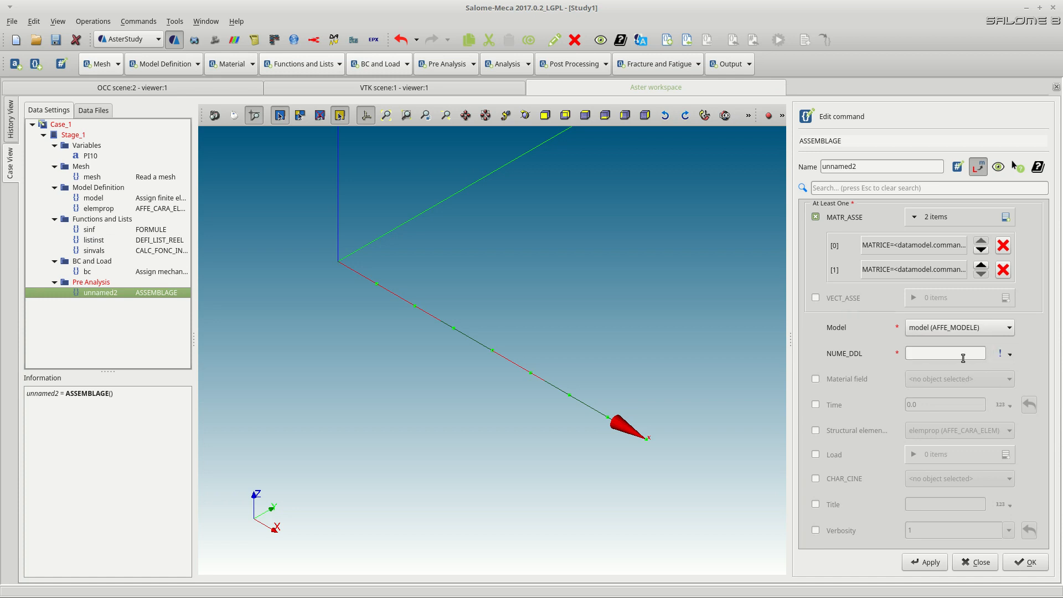
text(nddl)
click(845, 431)
click(834, 457)
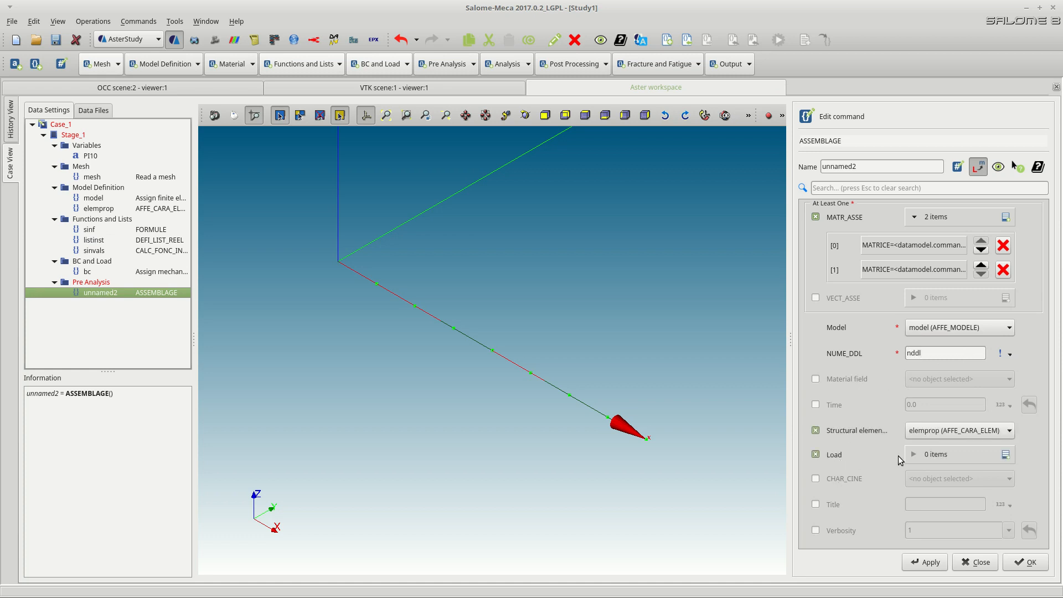
click(1006, 455)
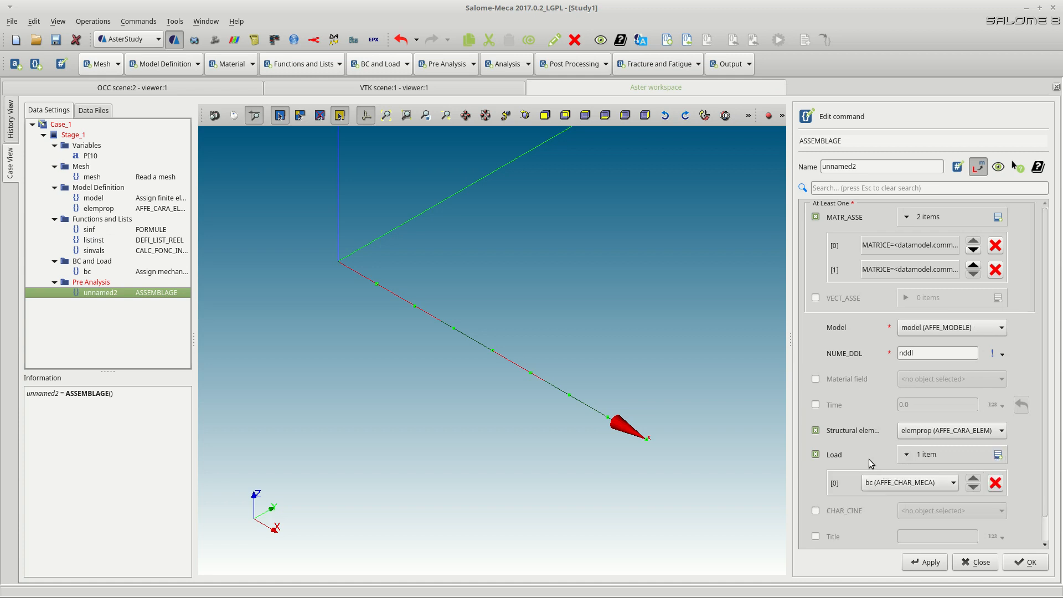
scroll(870, 463, down, 1)
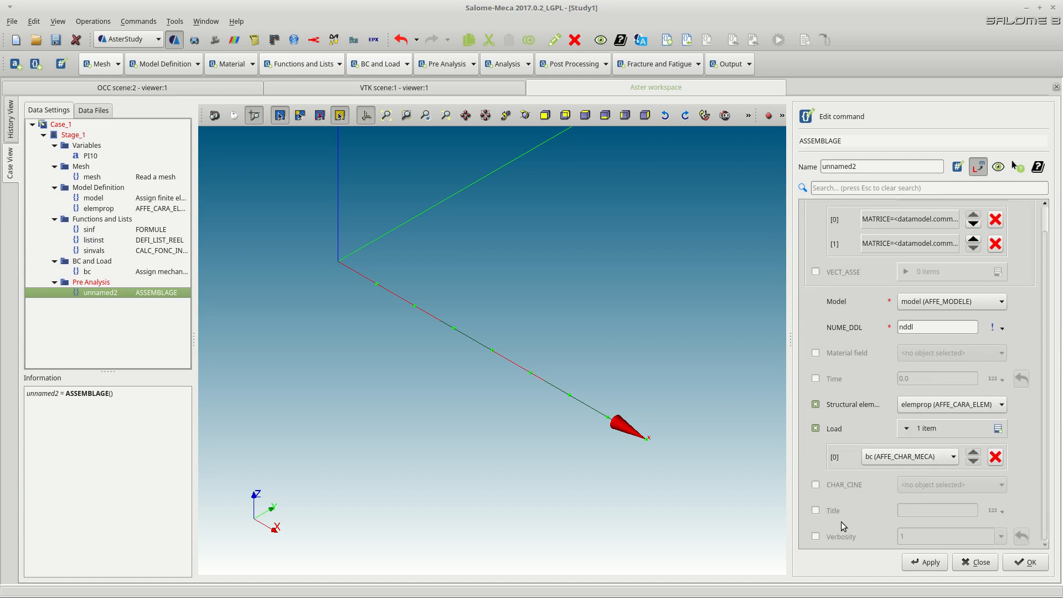
scroll(844, 523, up, 1)
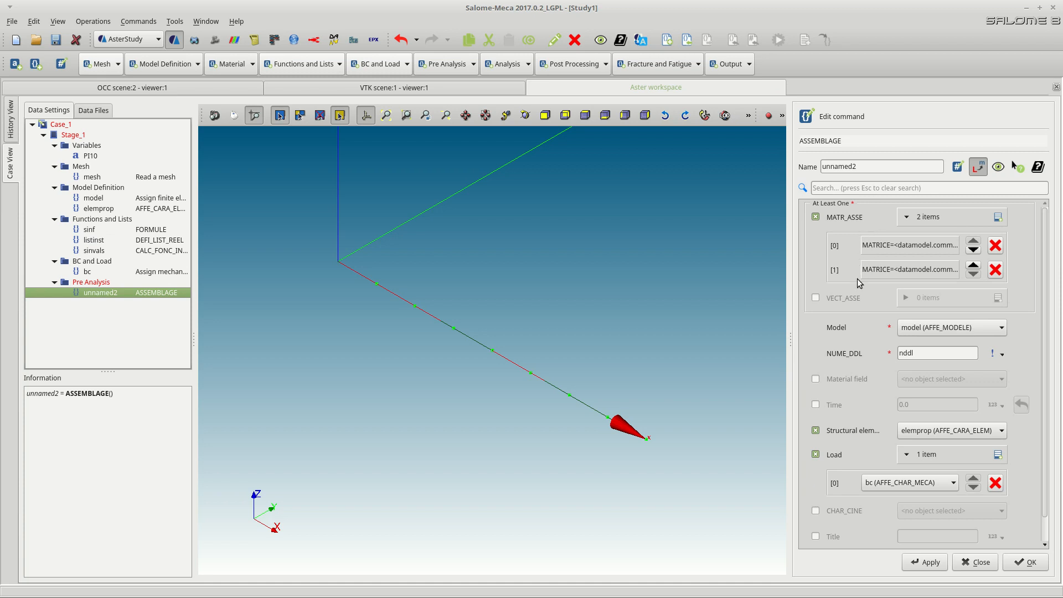
click(1026, 562)
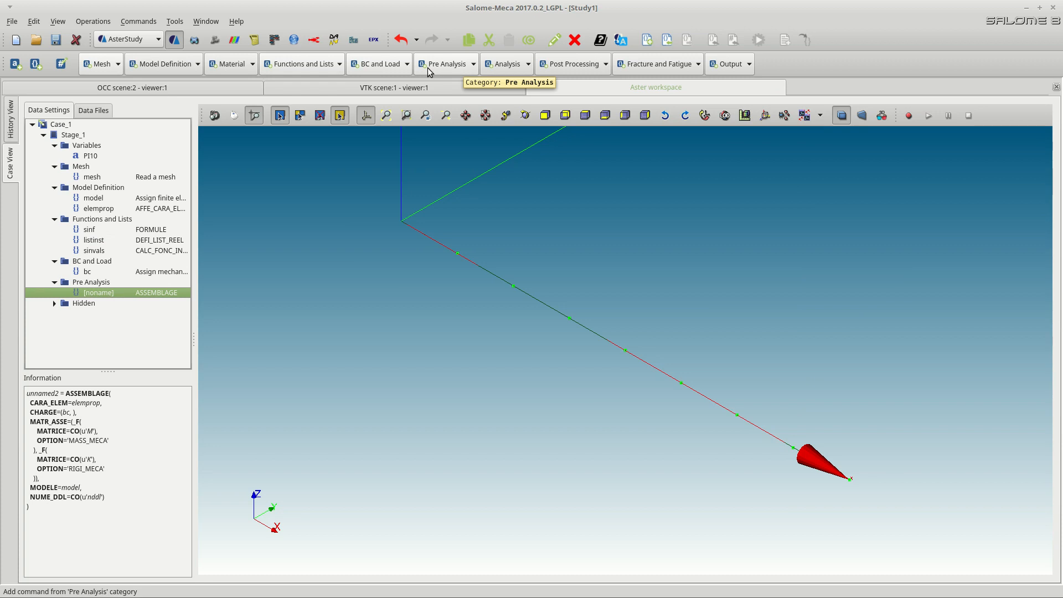
click(404, 71)
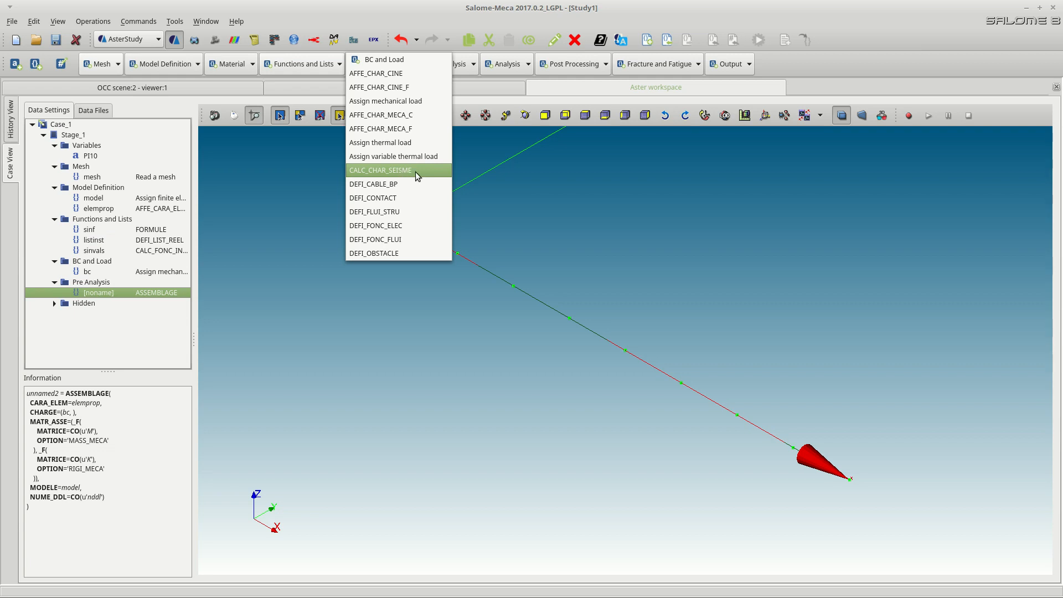
click(84, 309)
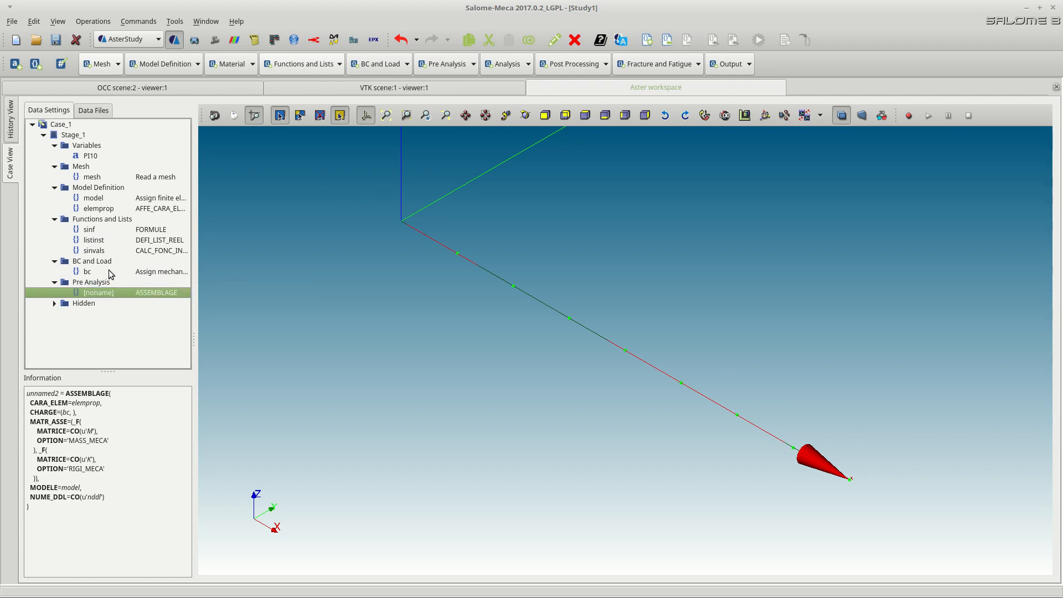
click(391, 62)
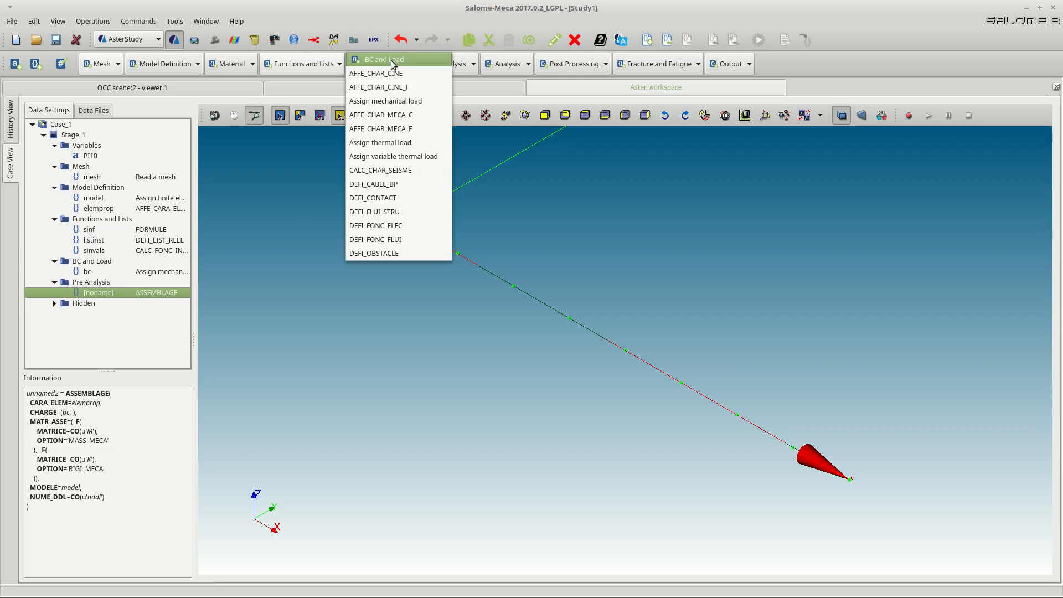
click(242, 213)
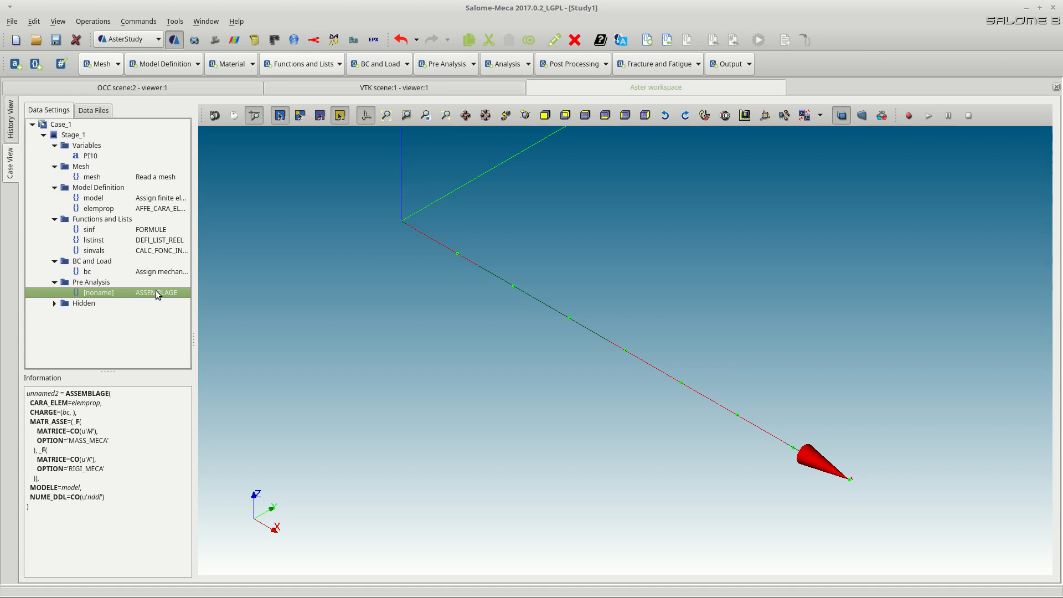
click(395, 65)
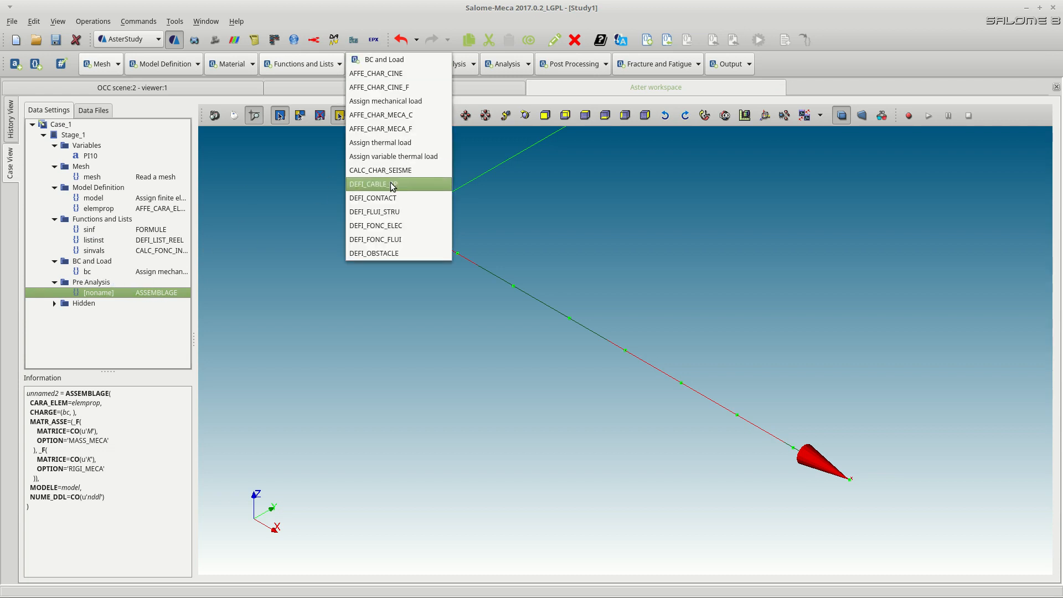
click(224, 264)
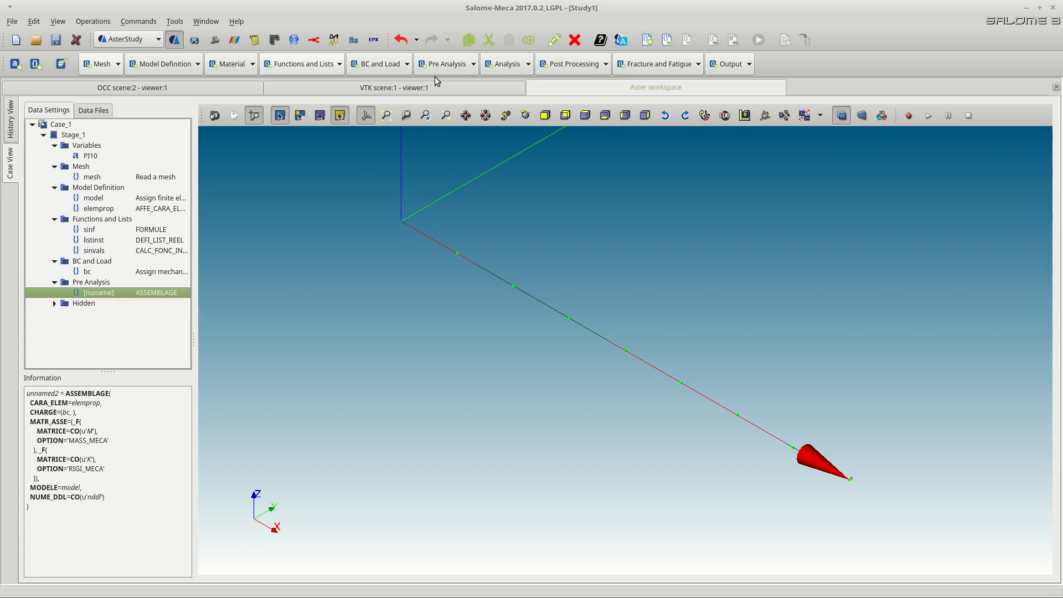
click(407, 64)
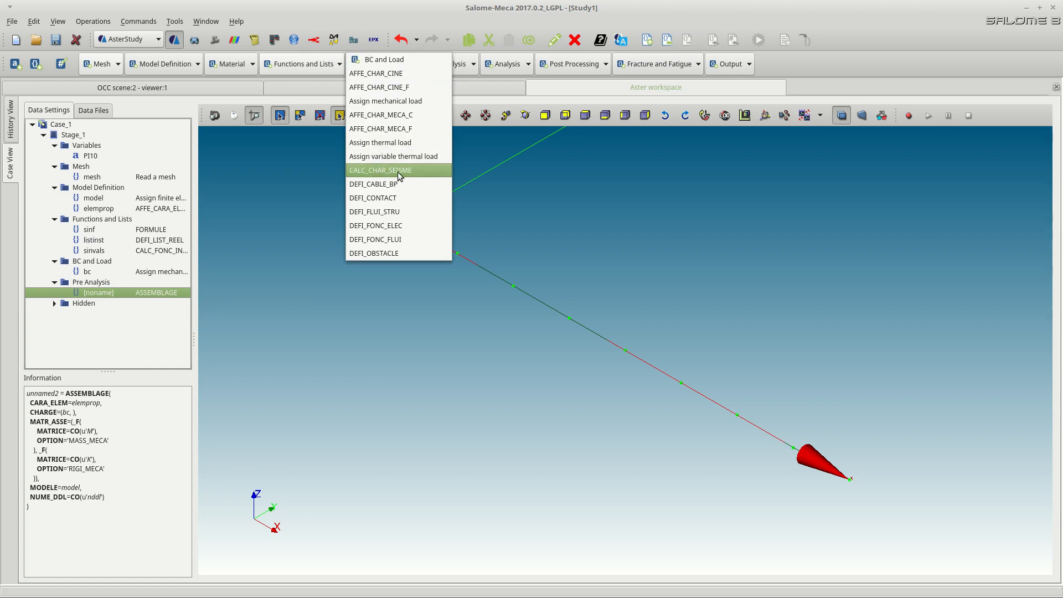
click(313, 219)
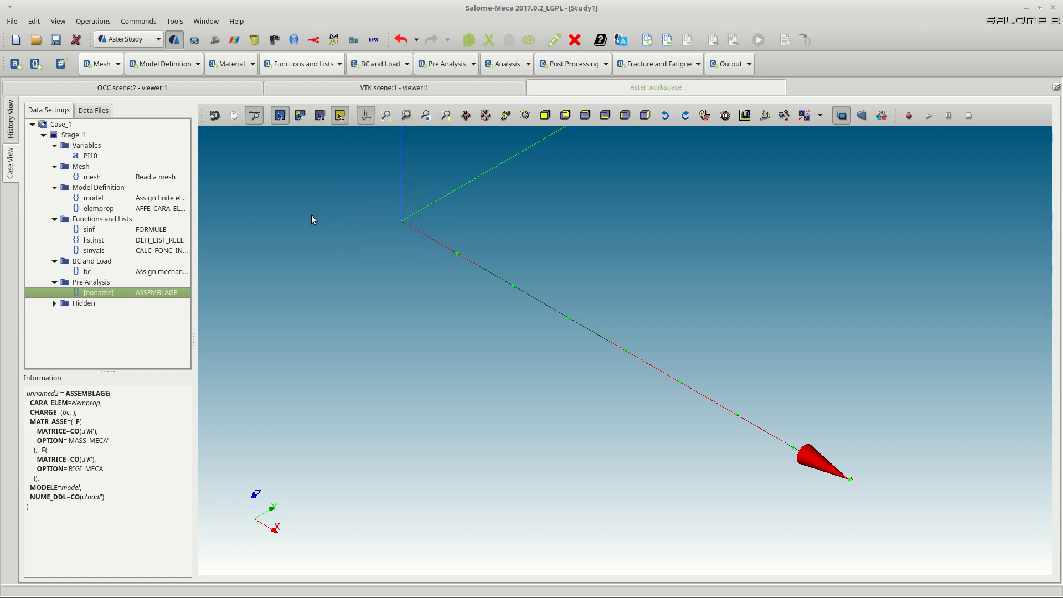
click(97, 320)
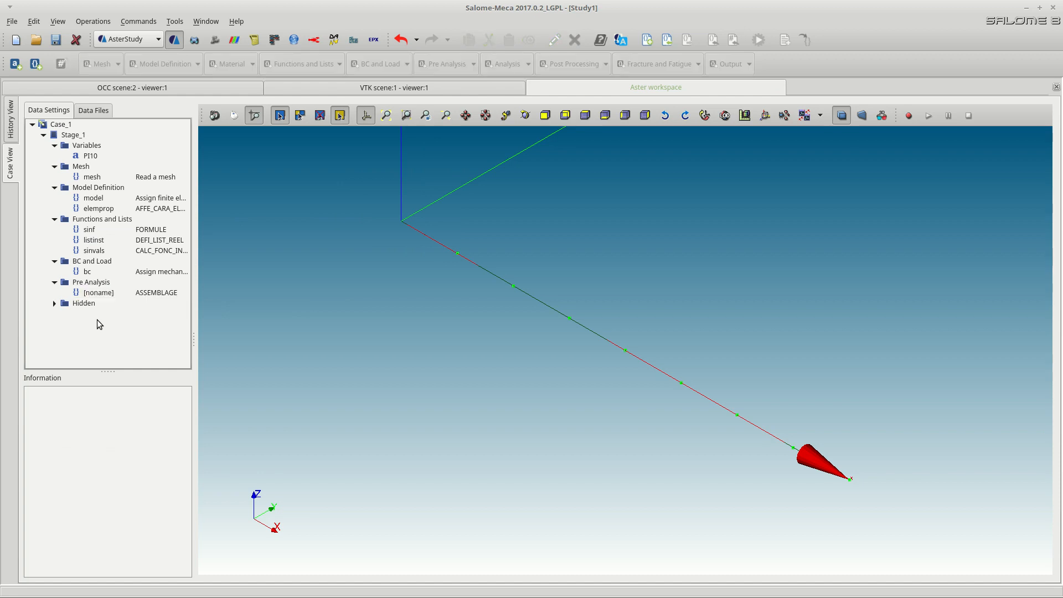
Add a new second stage to Case_1
click(69, 127)
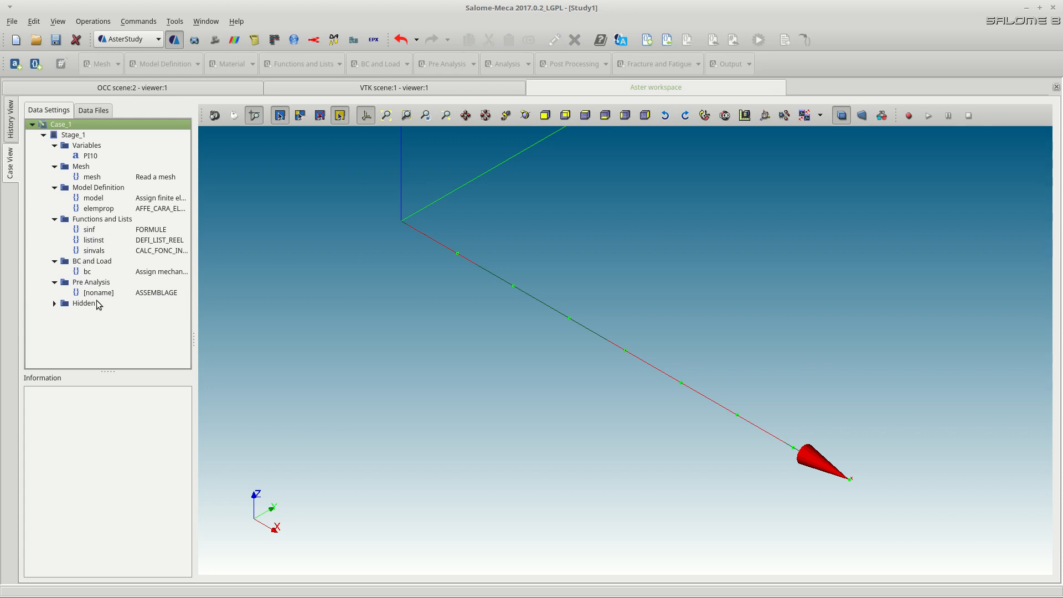
right_click(73, 127)
click(100, 133)
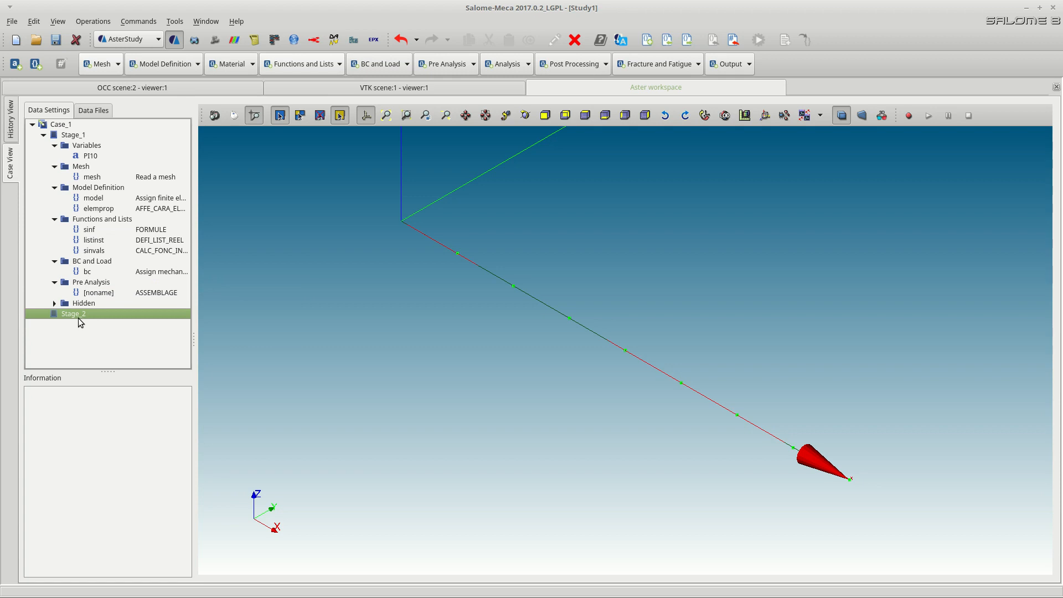
Add a CALC_CHAR_SEISME command to Stage_2 and enter accechar as its name
click(404, 66)
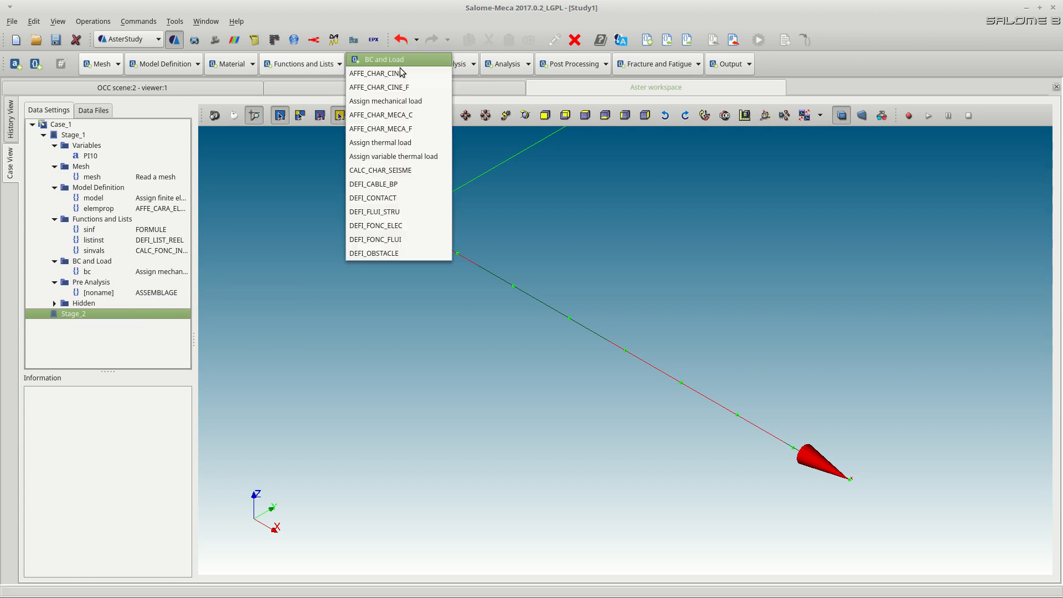
click(388, 170)
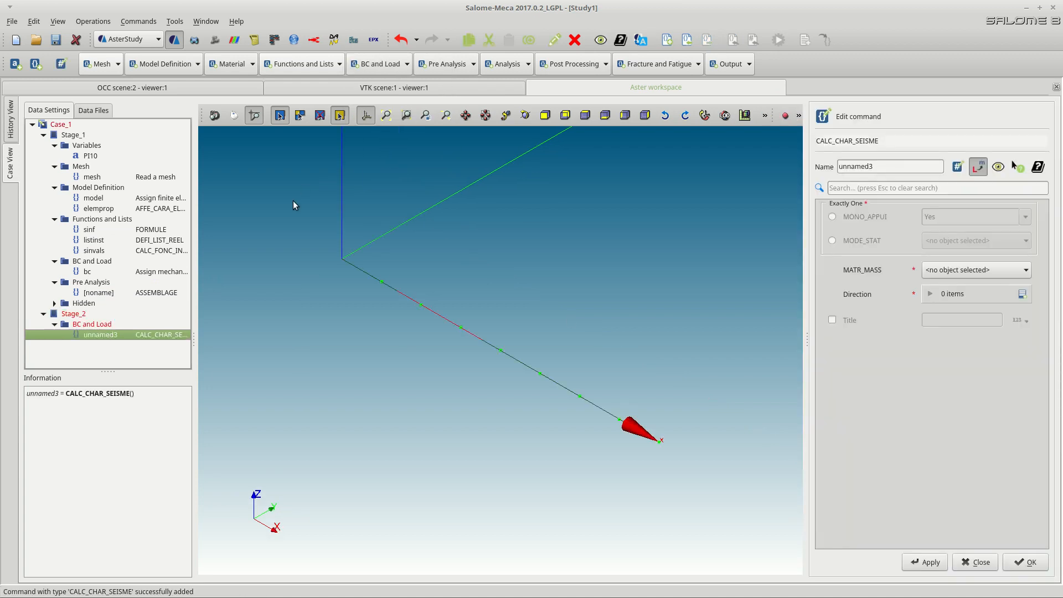
double_click(879, 166)
text(accechar)
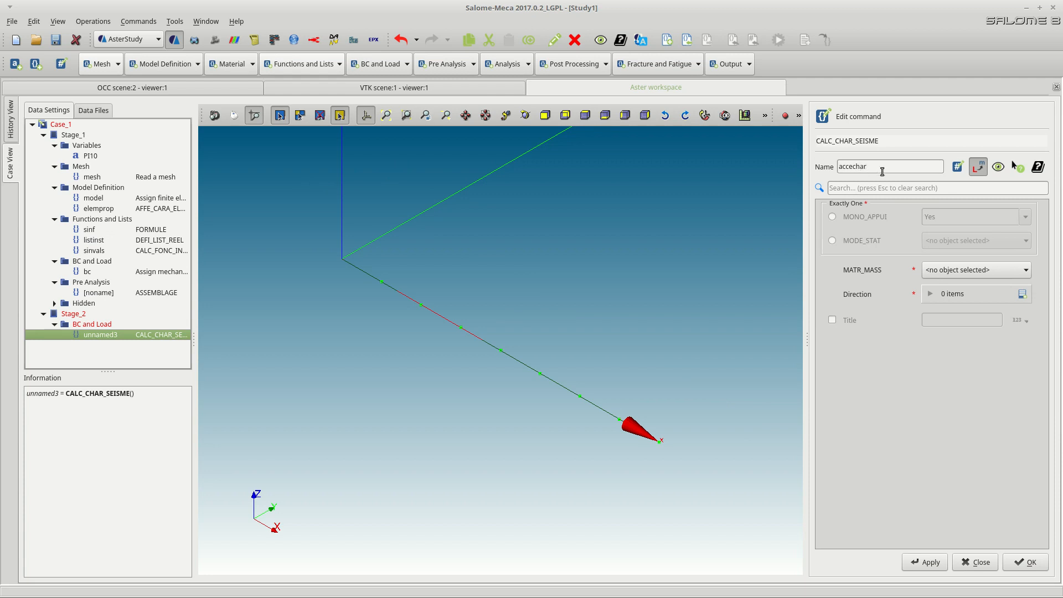
Enable MONO_APPUI with Yes, use M as the mass matrix, and add three Direction items to the seismic load
click(872, 219)
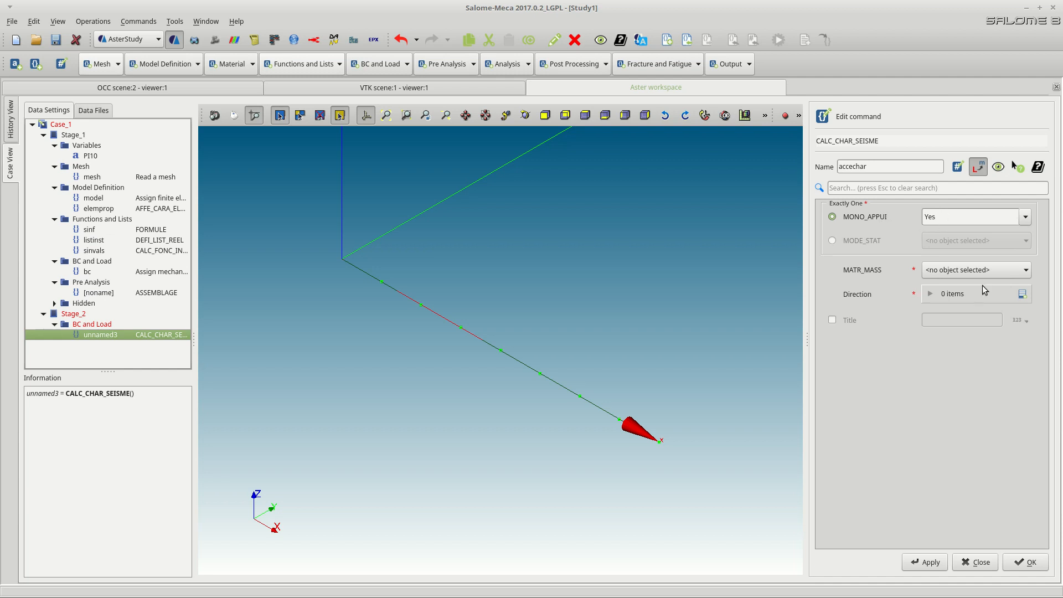
click(989, 271)
click(960, 296)
click(1027, 294)
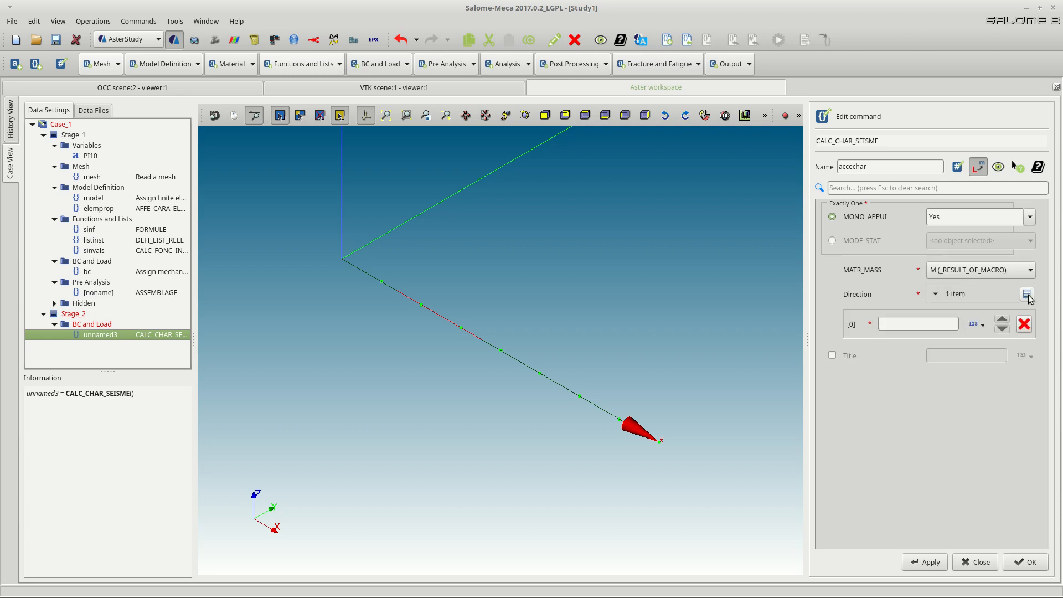
click(1027, 294)
click(1027, 295)
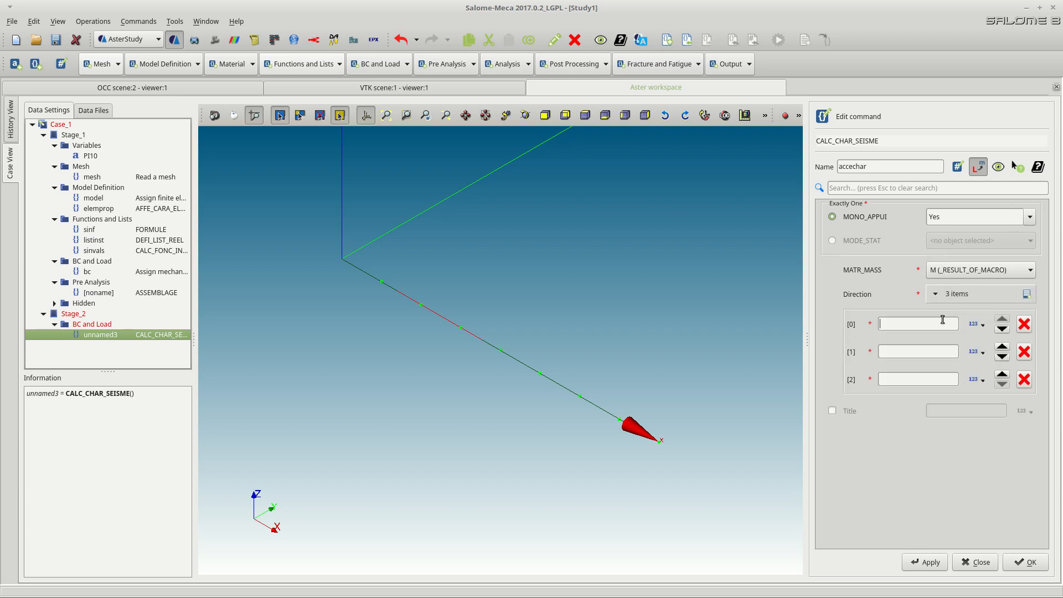
Set the seismic load direction components to 1.0, 0.0 and 0.0 and save the CALC_CHAR_SEISME command
click(941, 320)
text(1.0)
click(930, 352)
text(0.0)
click(926, 376)
text(0.0)
click(1018, 562)
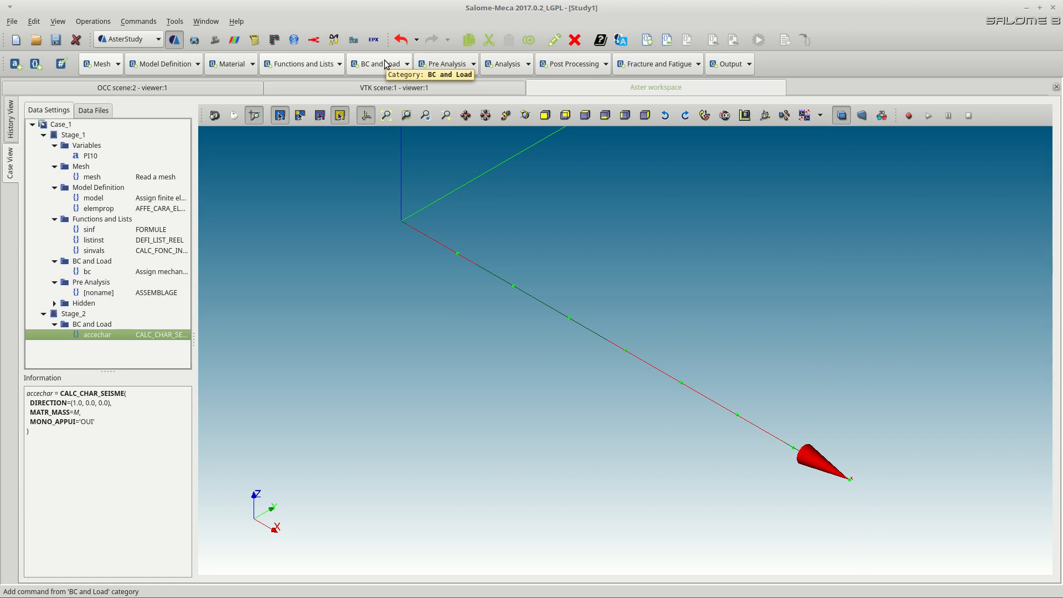
Add a DYNA_VIBRA analysis to Stage_2, enter restran as its name, and set BASE_CALCUL to PHYS and TYPE_CALCUL to TRAN
click(506, 64)
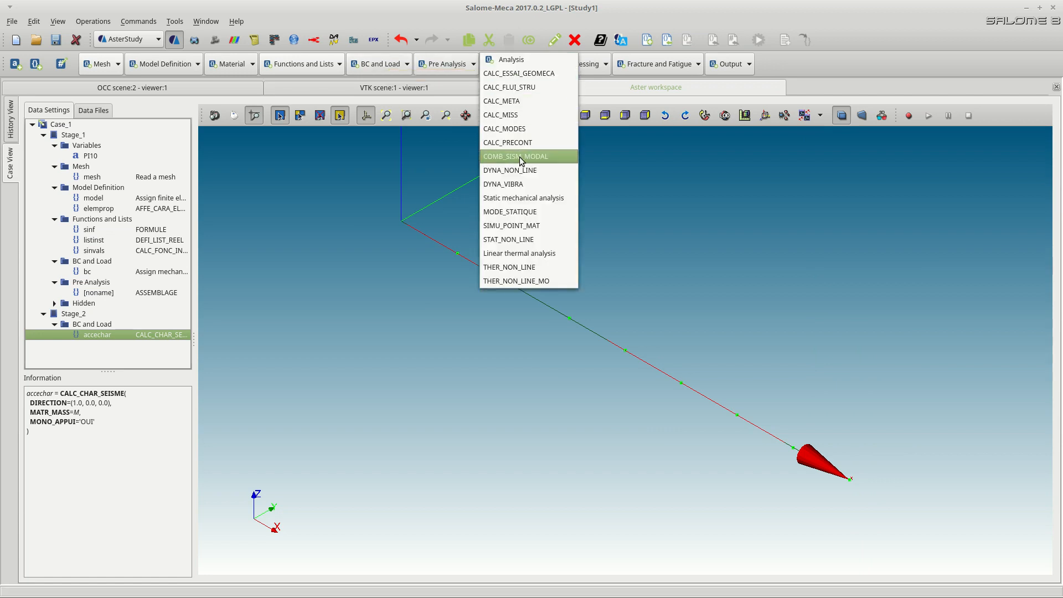
click(520, 183)
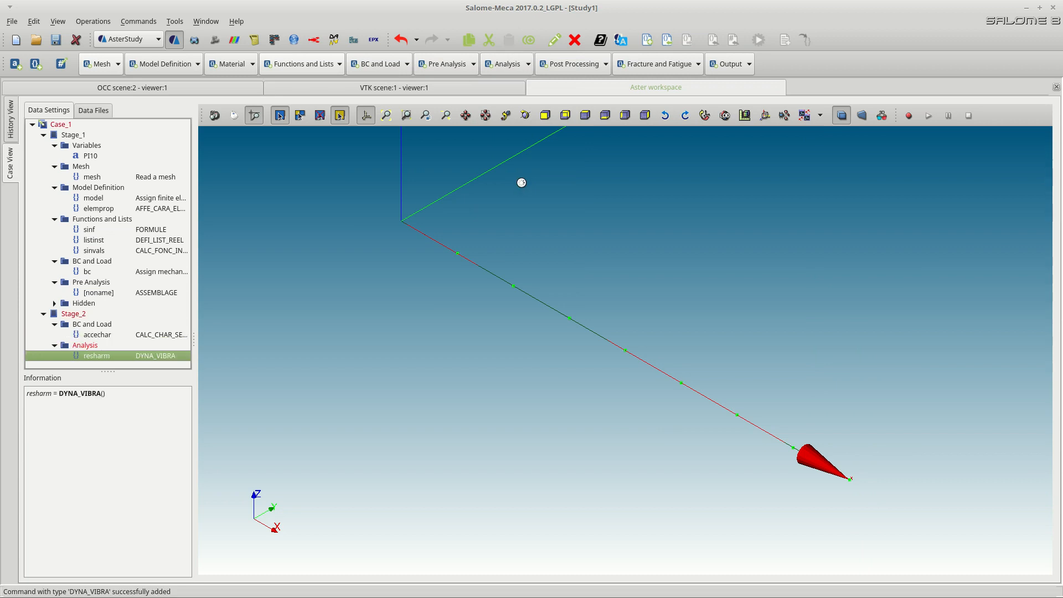
click(860, 165)
key(BackSpace)
key(BackSpace)
key(BackSpace)
text(tran)
click(1021, 216)
click(933, 224)
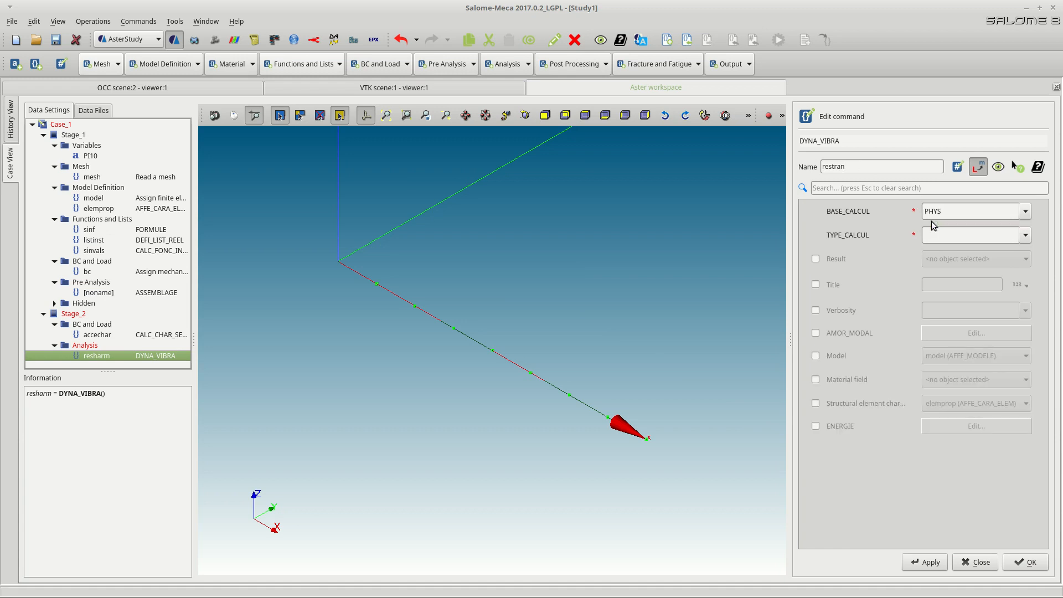
click(1025, 236)
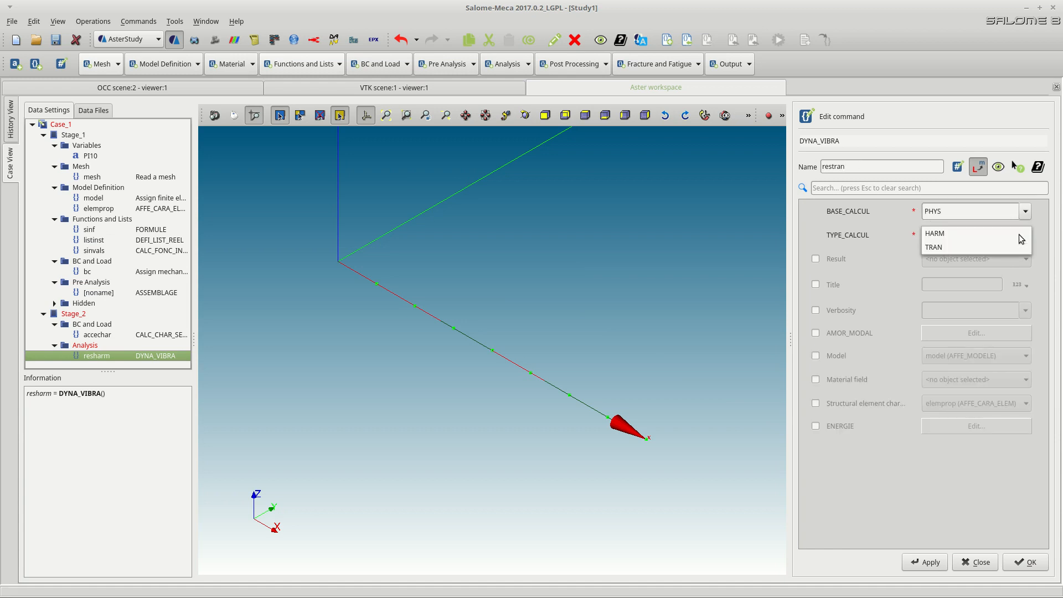
click(941, 247)
Use listinst as the time step list, and assign M as the mass matrix and K as the stiffness matrix
click(950, 261)
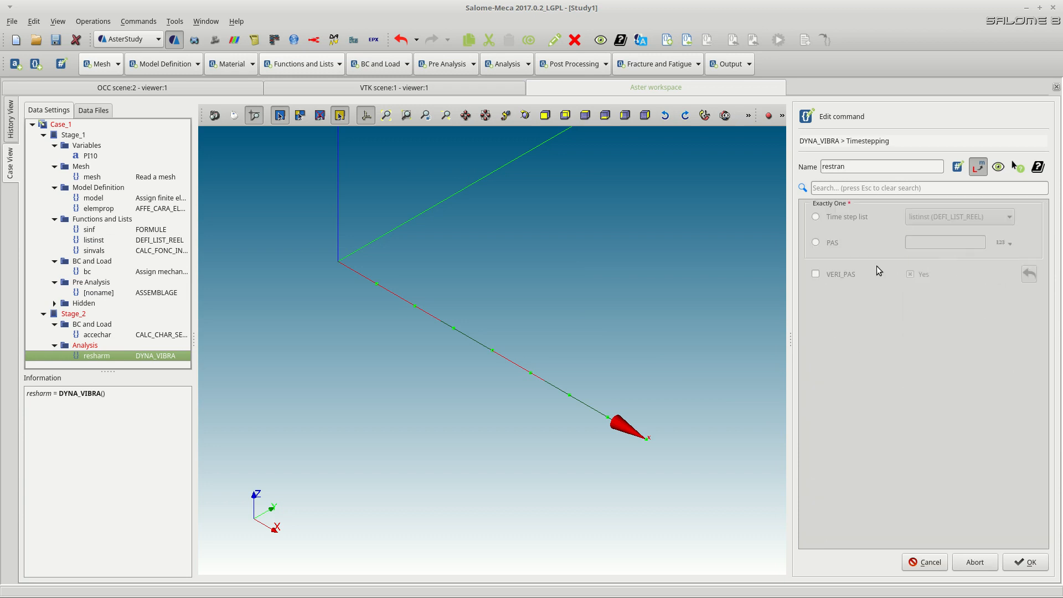
click(847, 219)
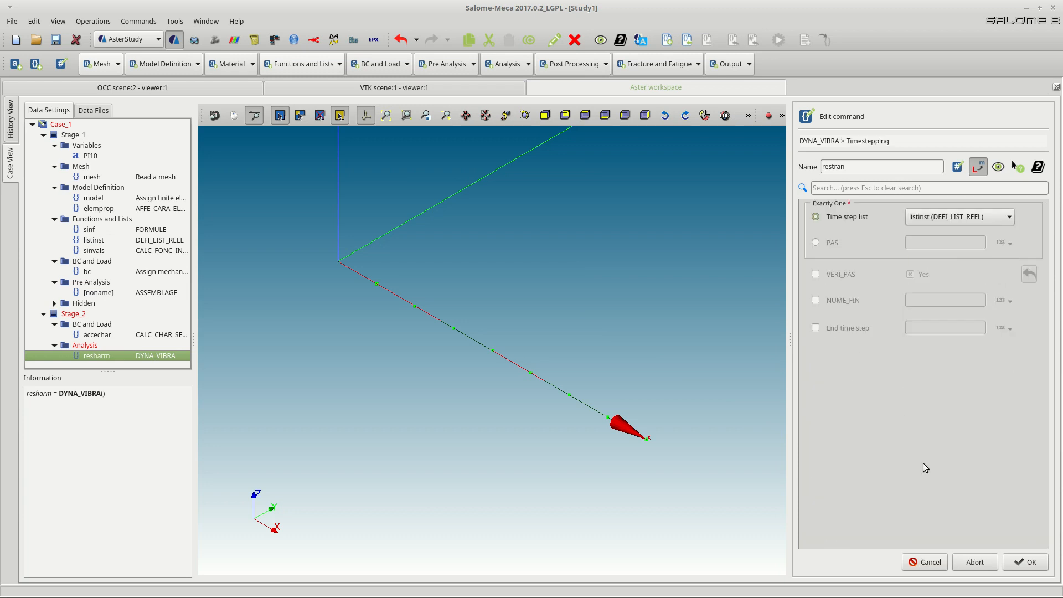
click(1017, 562)
click(977, 283)
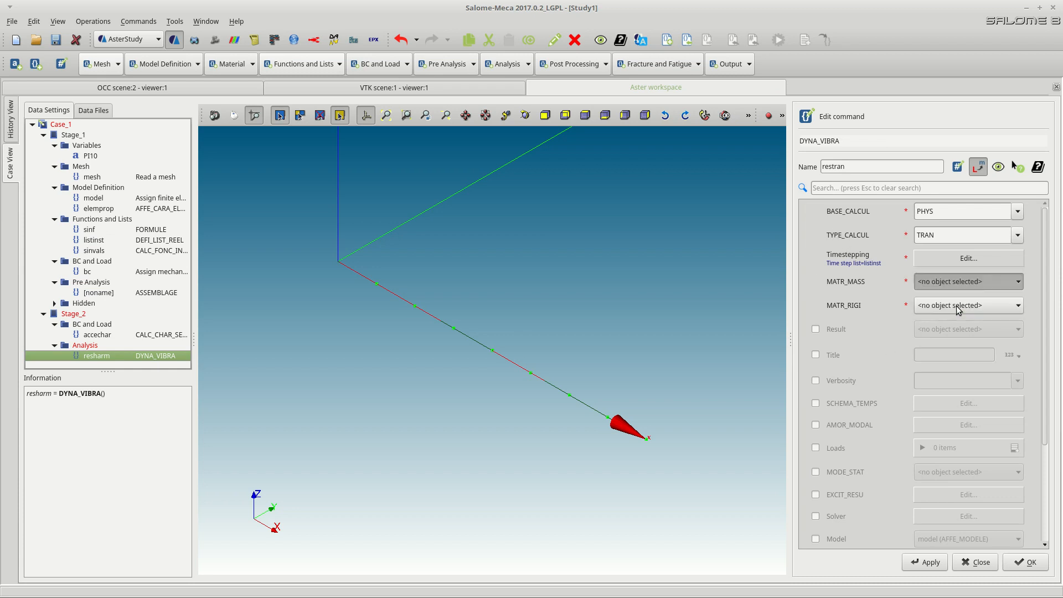
click(959, 310)
click(941, 324)
Enable SCHEMA_TEMPS for the transient analysis and choose the NEWMARK time integration scheme
scroll(874, 371, down, 1)
scroll(873, 371, down, 1)
click(862, 339)
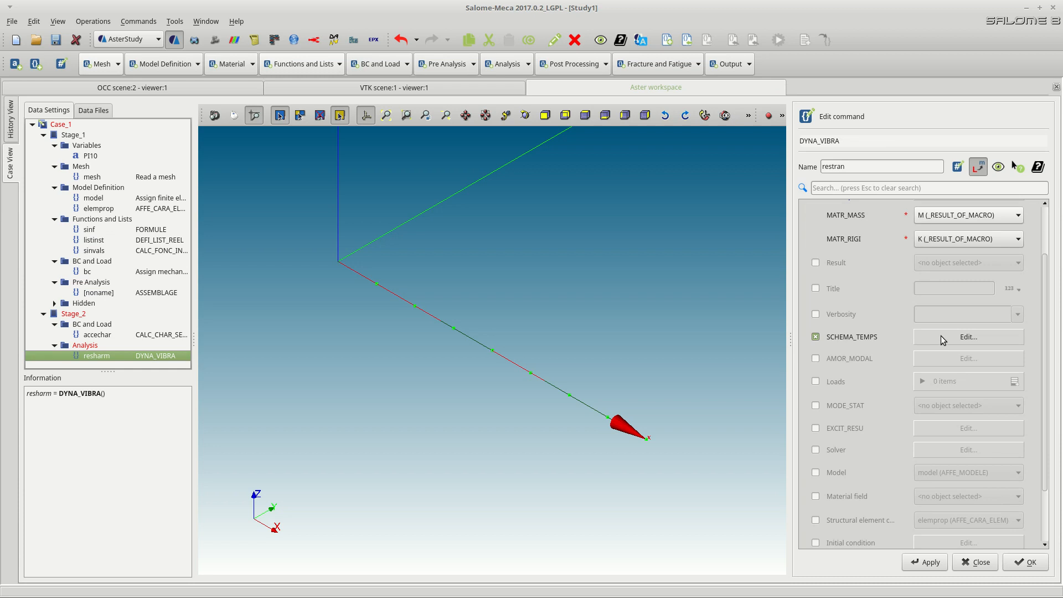
click(941, 336)
click(1019, 212)
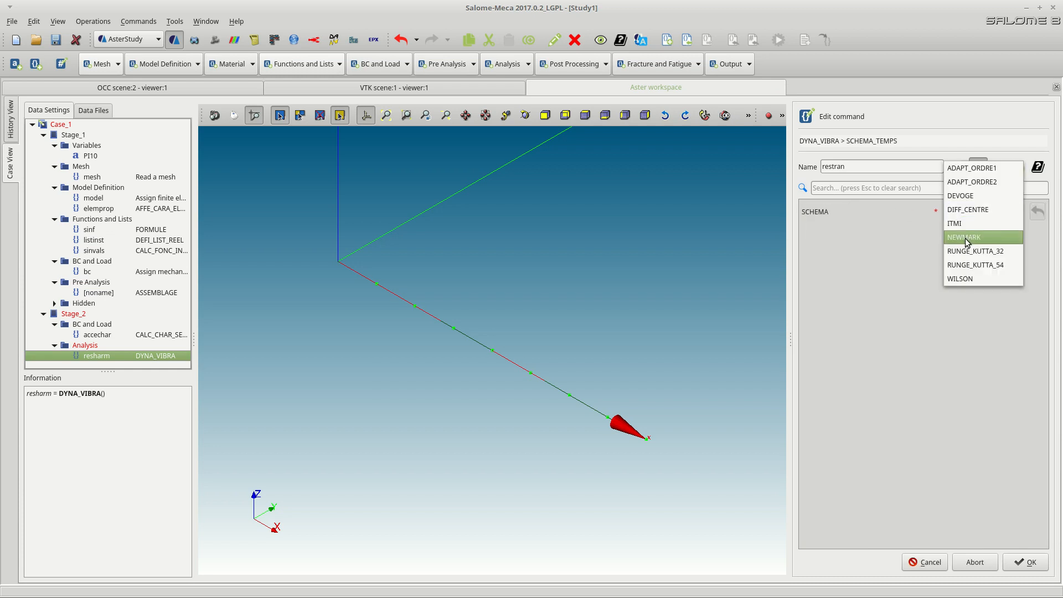
click(965, 238)
click(1033, 566)
Add a load item to the analysis with accechar as VECT_ASSE and sinvals as the multiplier function
scroll(921, 350, down, 2)
click(1015, 316)
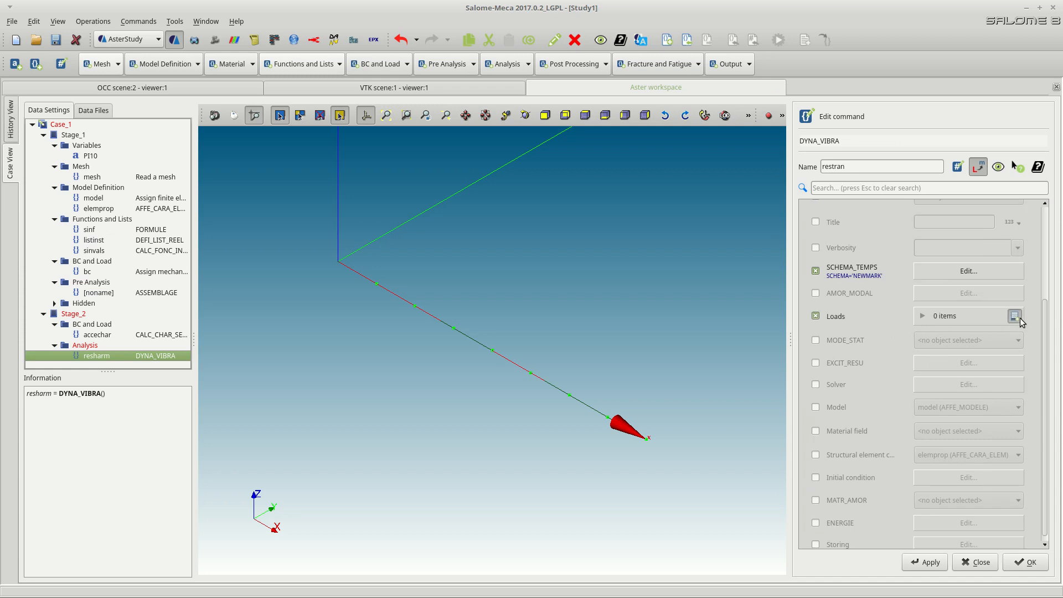
click(1014, 316)
click(913, 344)
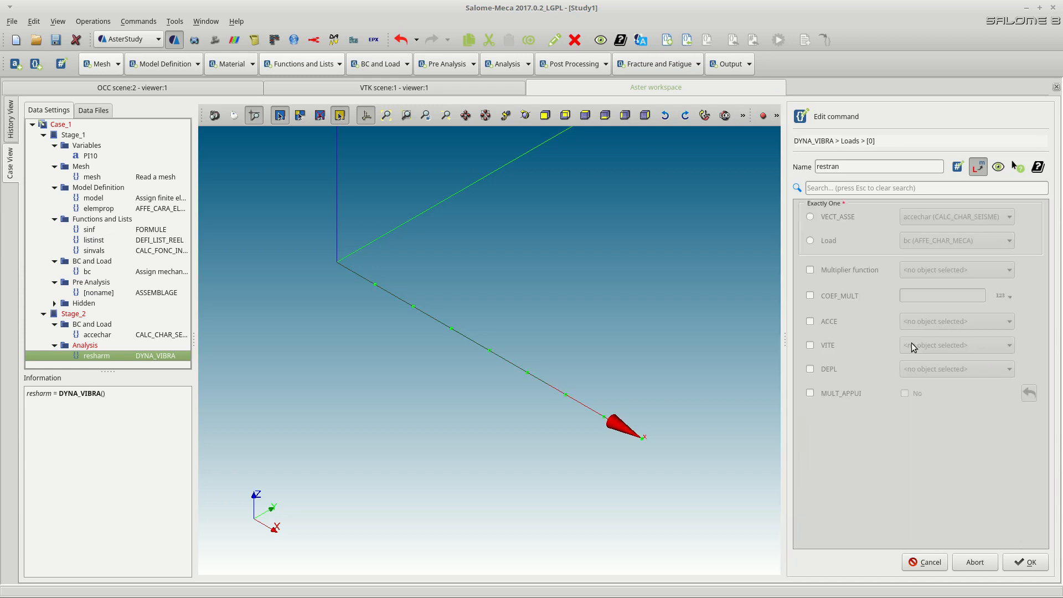
click(834, 222)
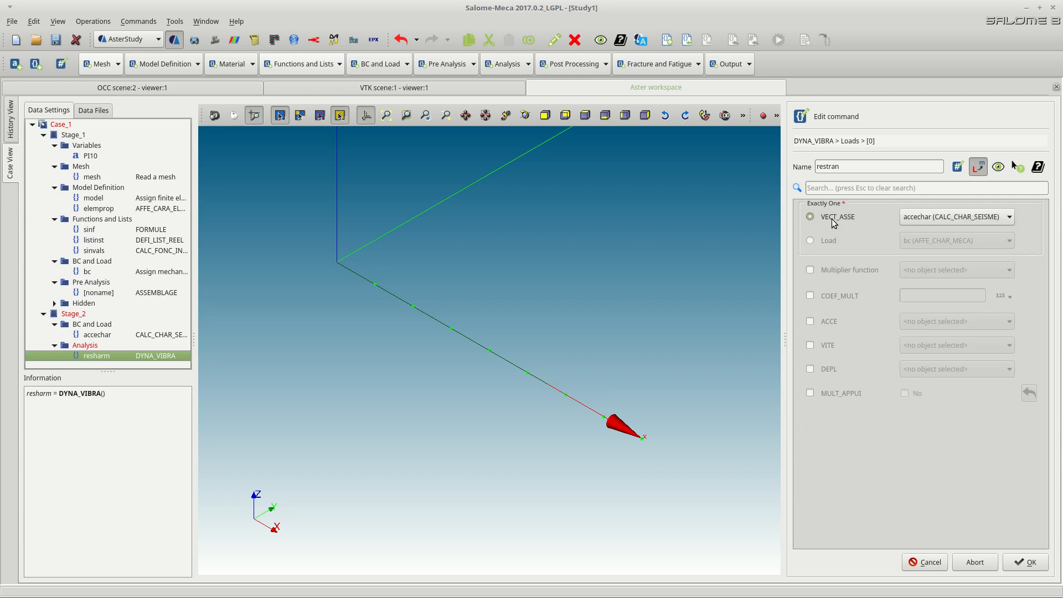
click(846, 272)
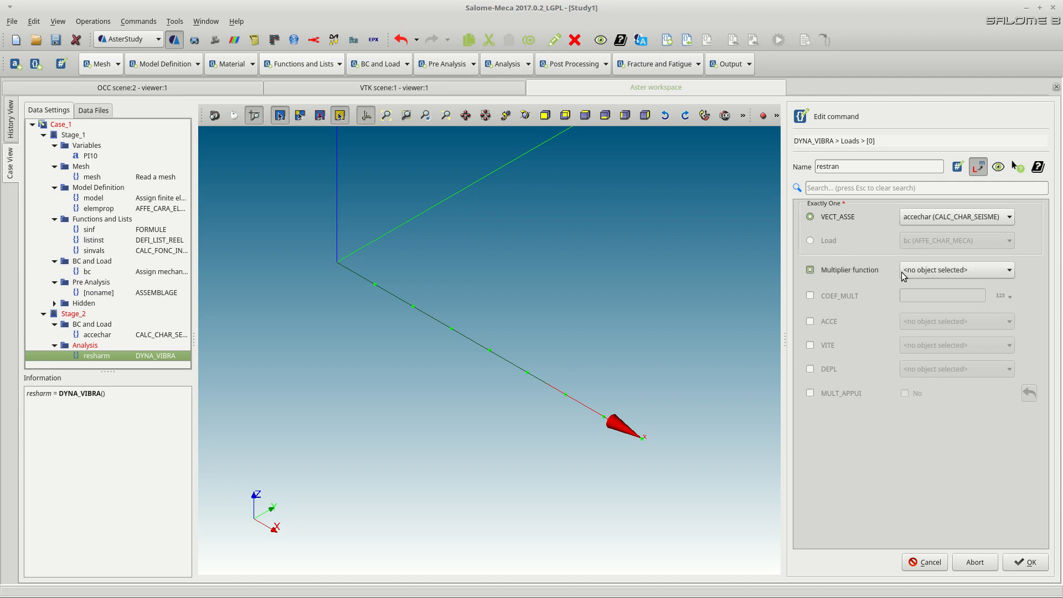
click(906, 273)
click(923, 283)
click(1026, 561)
Include the model and the elemprop structural element characteristics in the DYNA_VIBRA command
scroll(855, 421, down, 1)
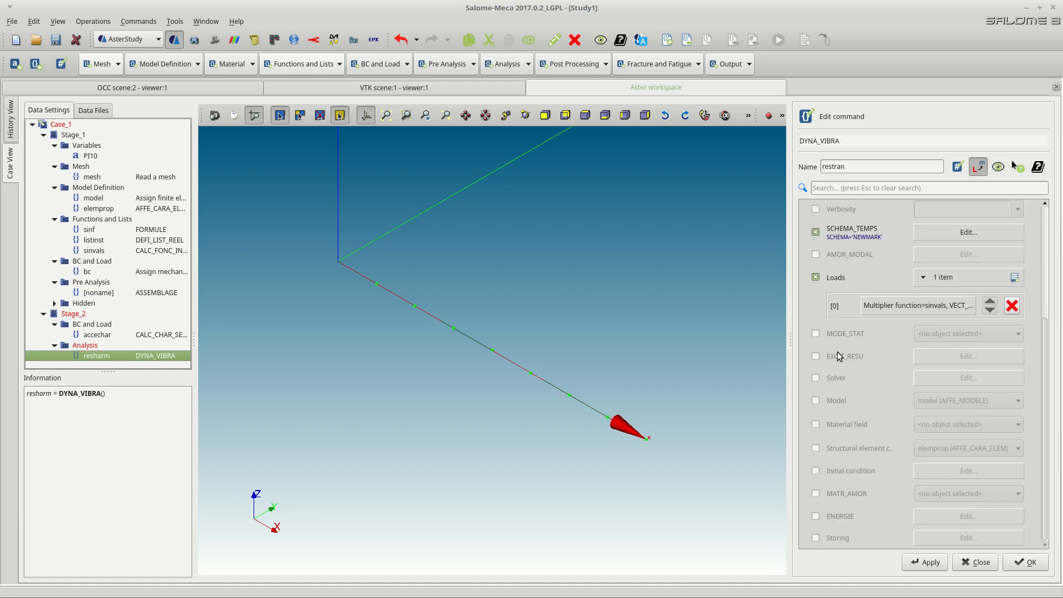
click(842, 401)
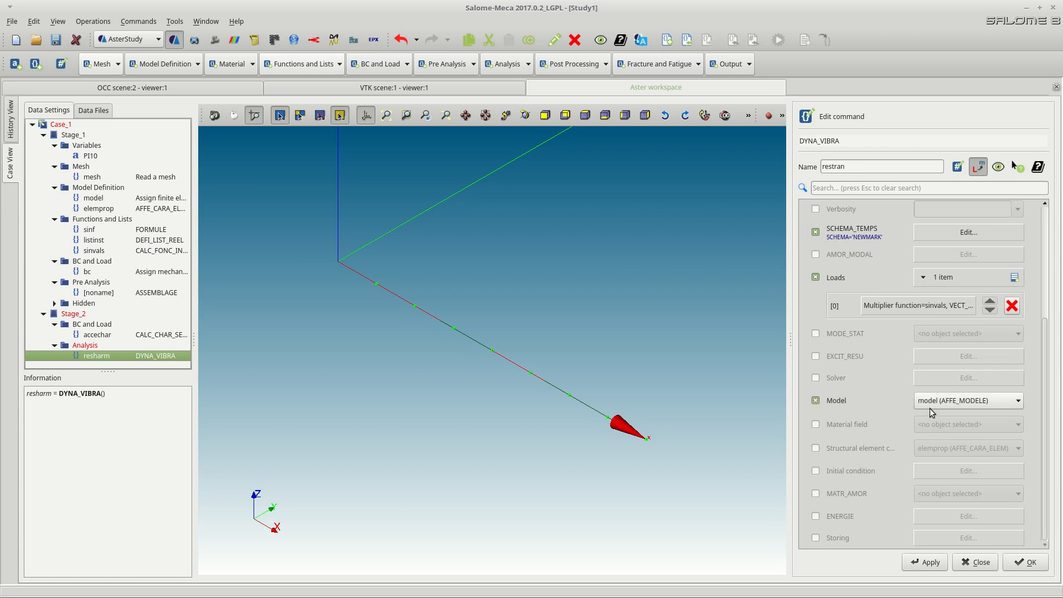
click(837, 450)
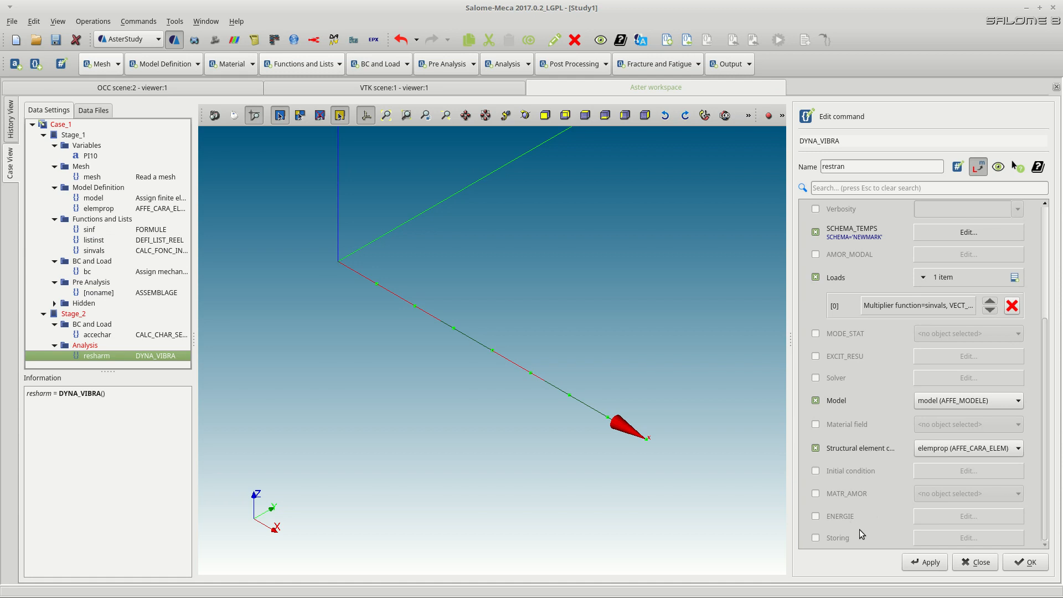
Review all DYNA_VIBRA parameters and save the restran command
scroll(863, 465, up, 5)
scroll(863, 465, down, 4)
scroll(862, 465, up, 5)
scroll(863, 469, down, 5)
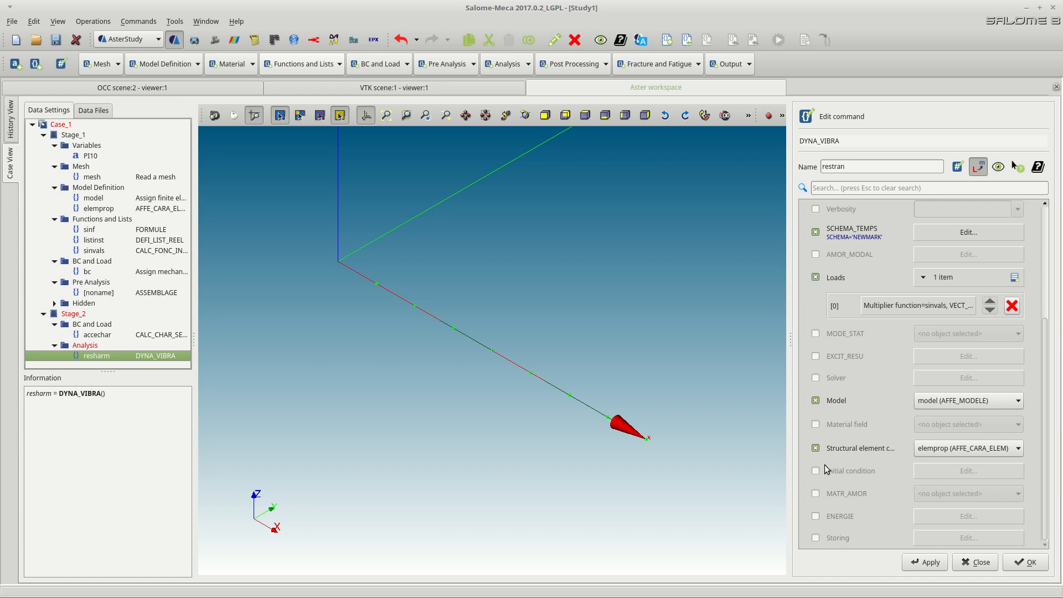
scroll(833, 464, up, 3)
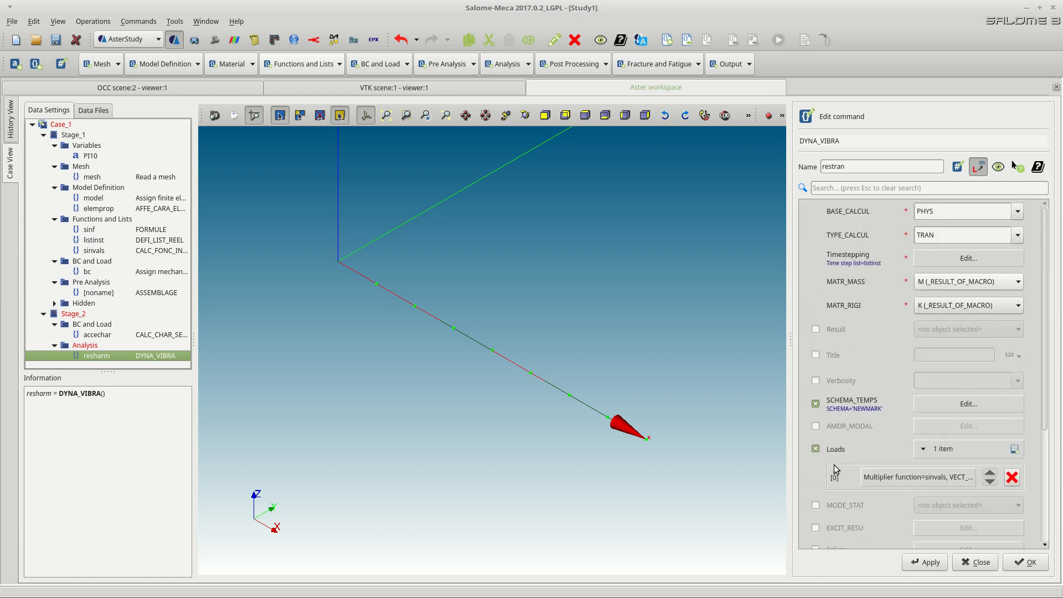
scroll(834, 468, down, 3)
scroll(834, 469, up, 3)
scroll(834, 464, down, 3)
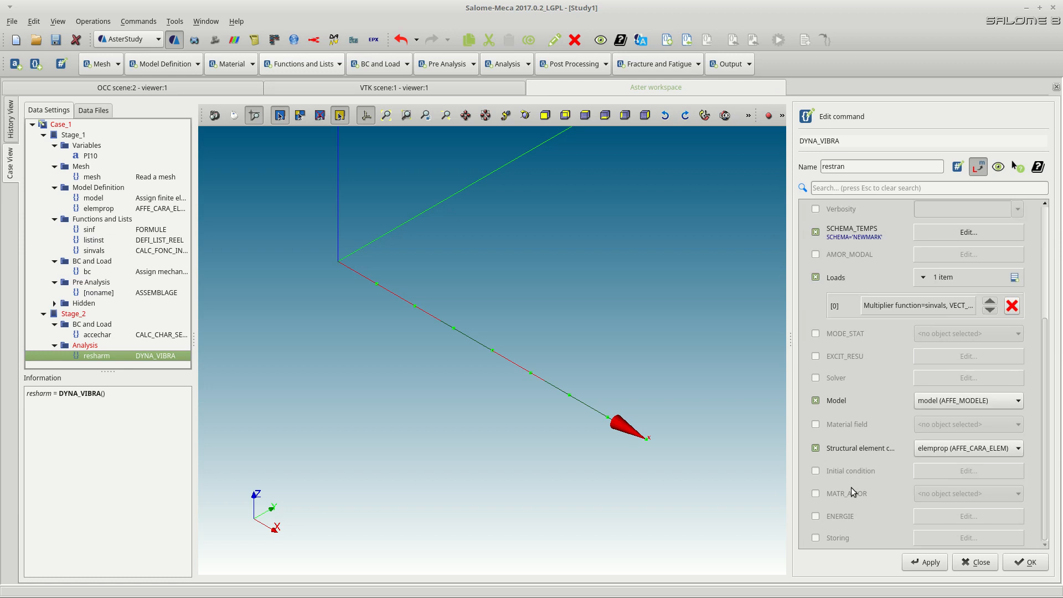
click(1027, 564)
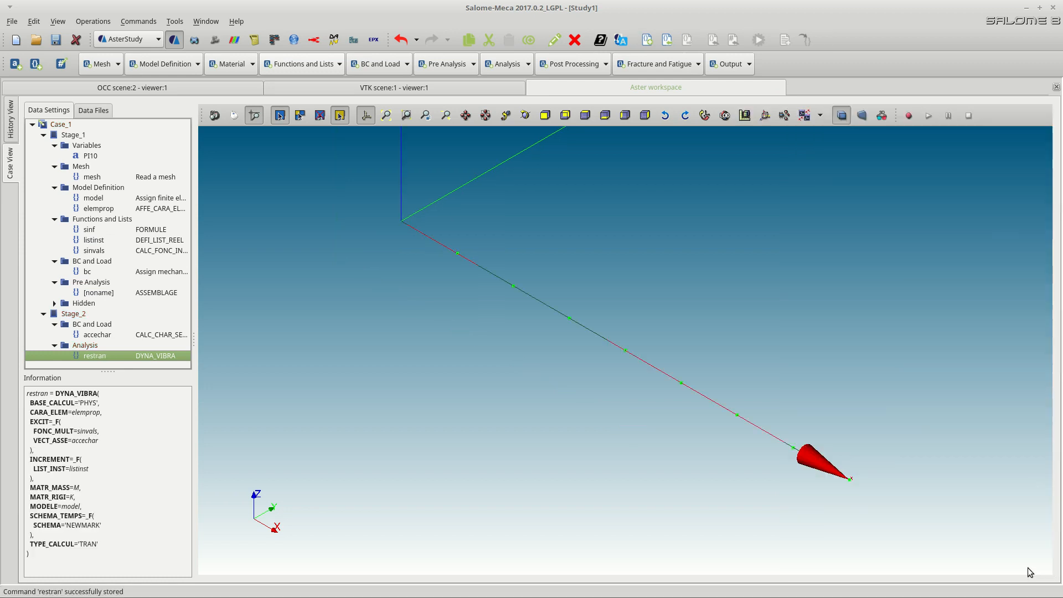
Add a Set output results command to Stage_2 with out.rmed in the Tutorial_8 folder as its result file
click(739, 66)
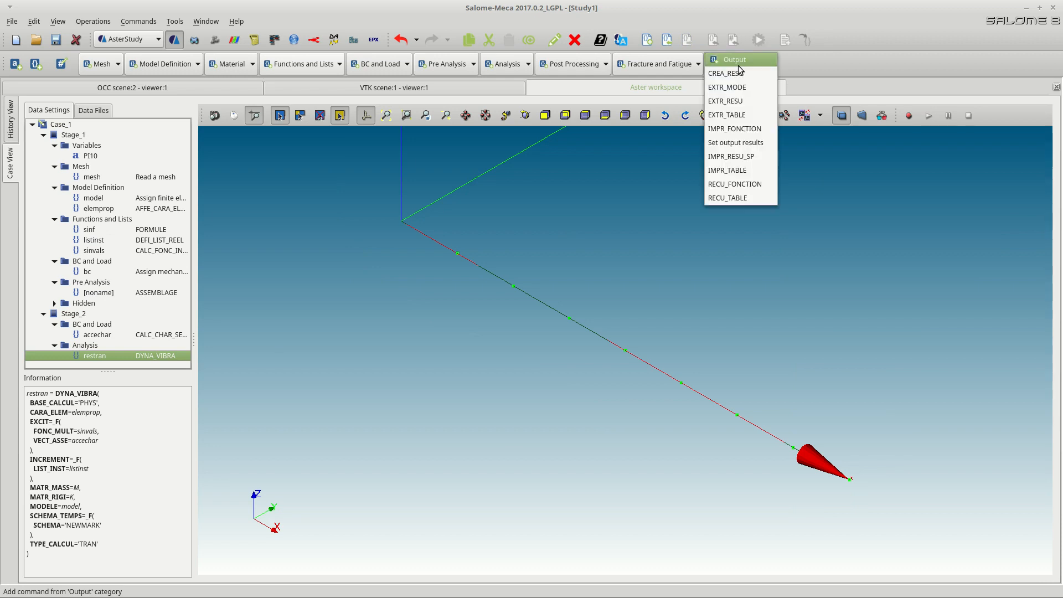
click(735, 142)
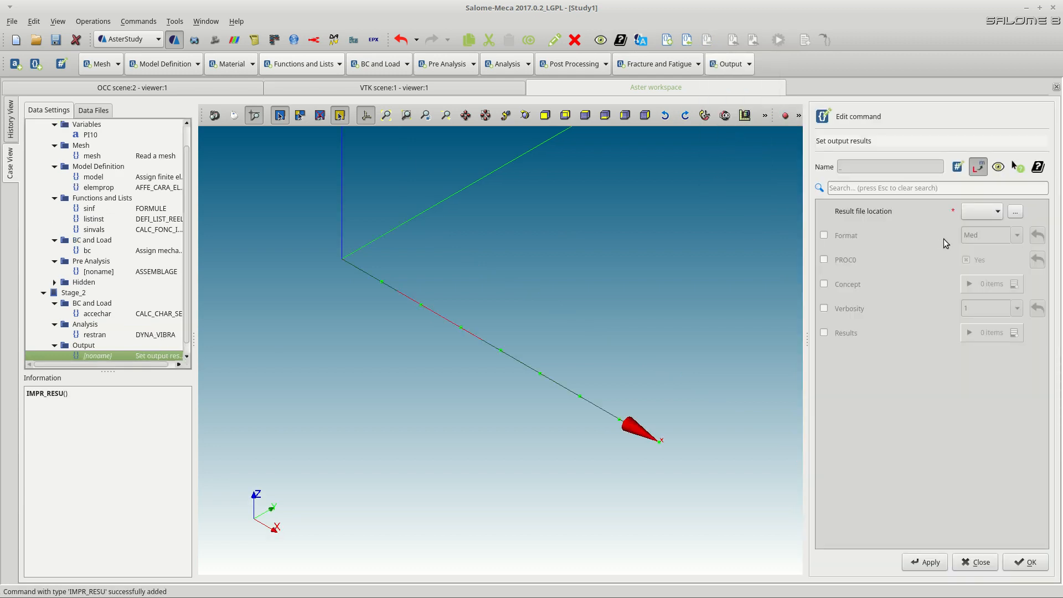
click(1015, 212)
double_click(466, 236)
double_click(462, 235)
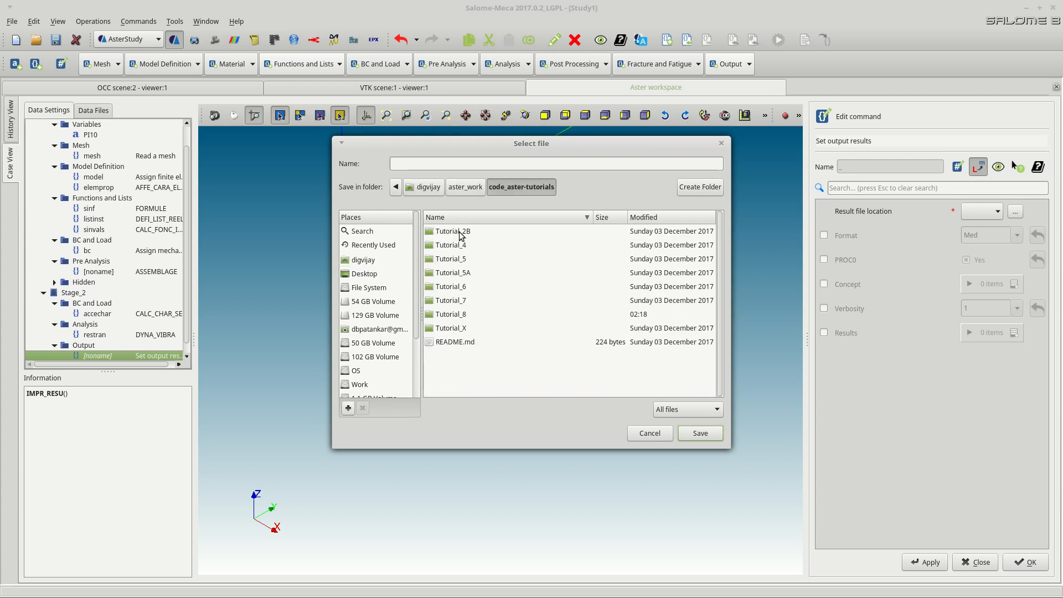
click(457, 315)
double_click(458, 315)
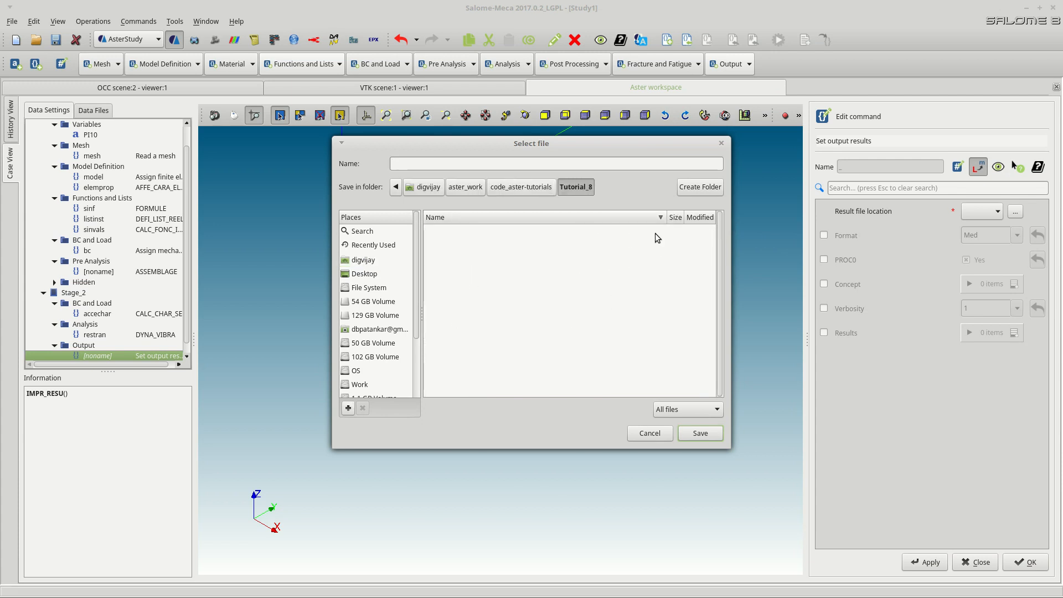
text(out.rmed)
click(705, 435)
Enable the Med format, add a Results item, try to save it with Result enabled, and discard the item's changes
click(991, 237)
click(1012, 333)
click(1014, 332)
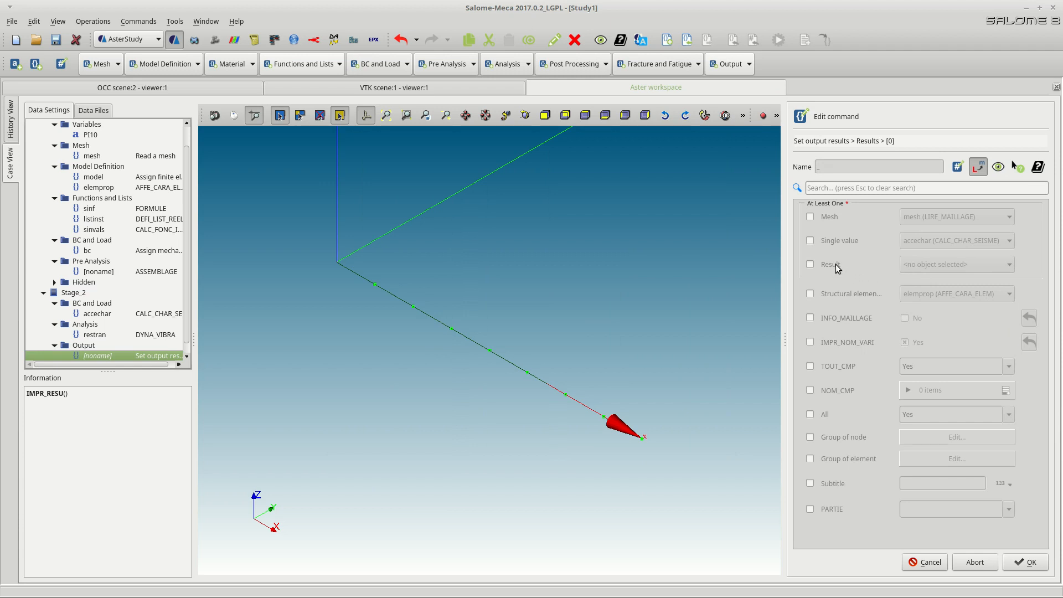
click(836, 264)
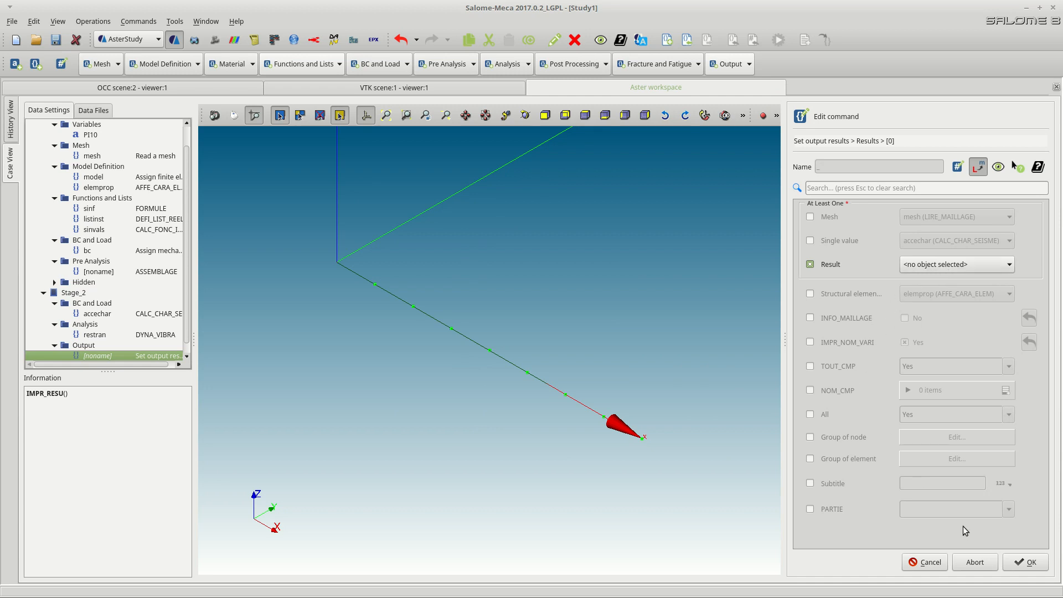
click(1025, 562)
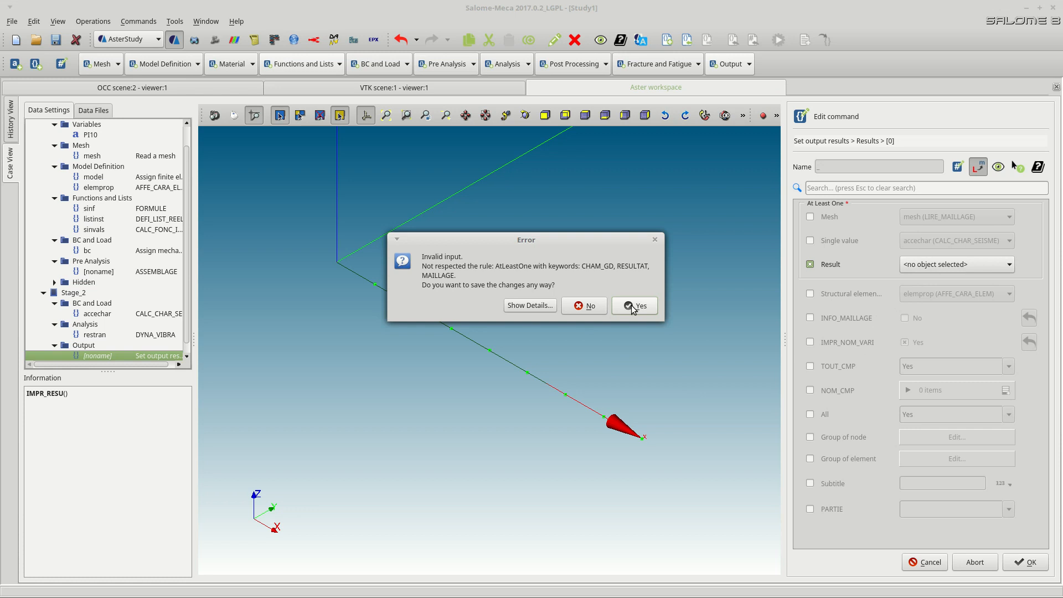
click(603, 305)
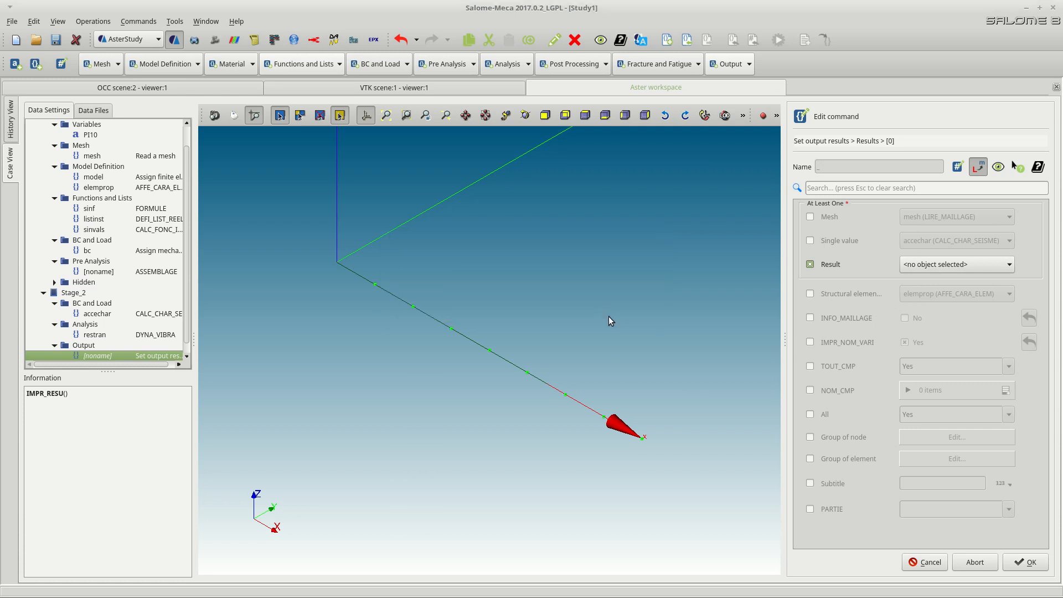
click(935, 558)
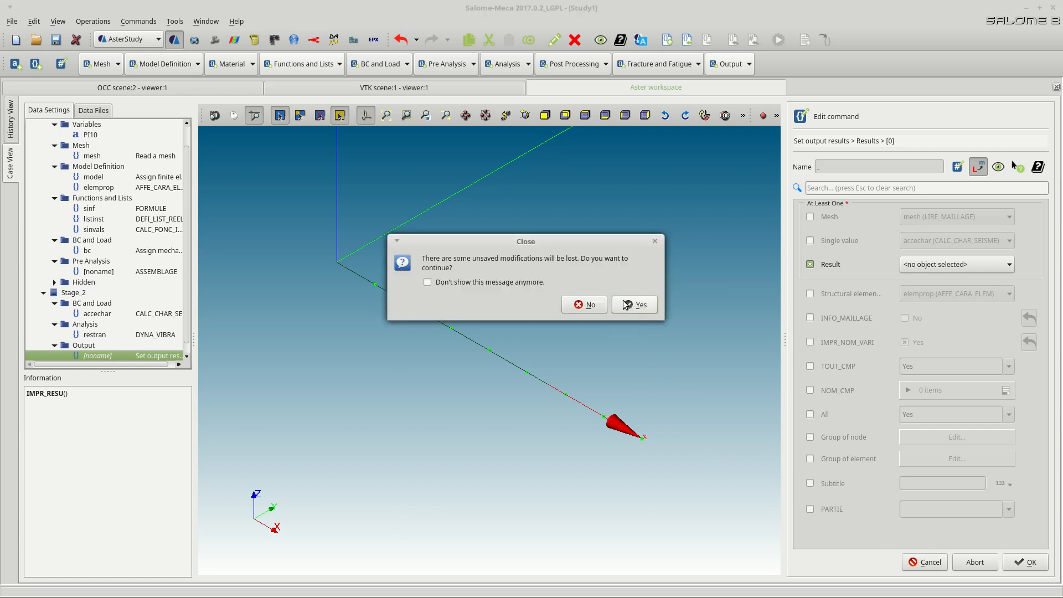
click(624, 303)
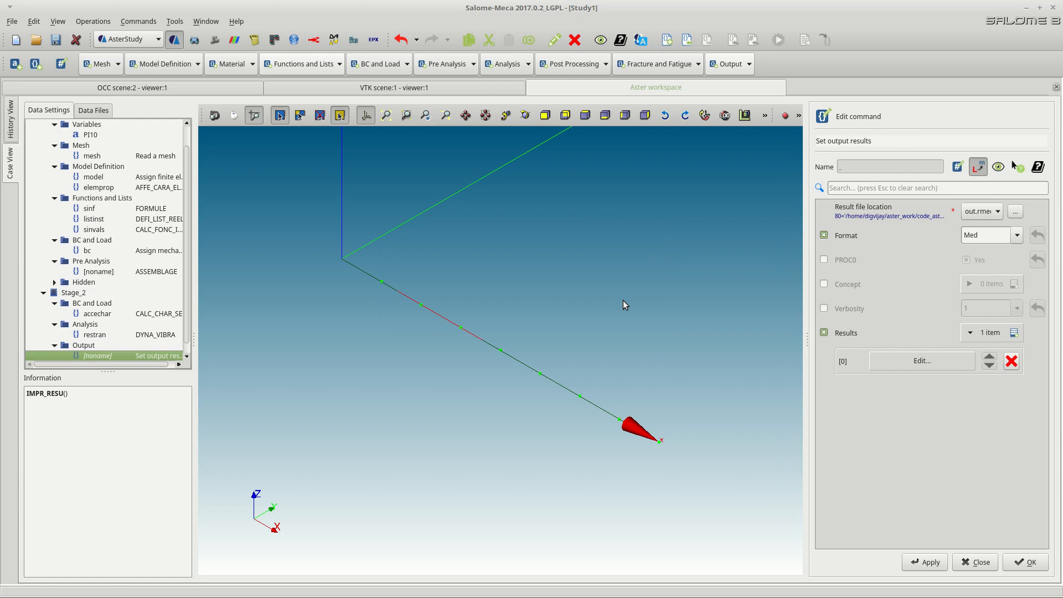
Delete the output results command from Stage_2, discarding its unsaved settings
right_click(108, 359)
click(147, 378)
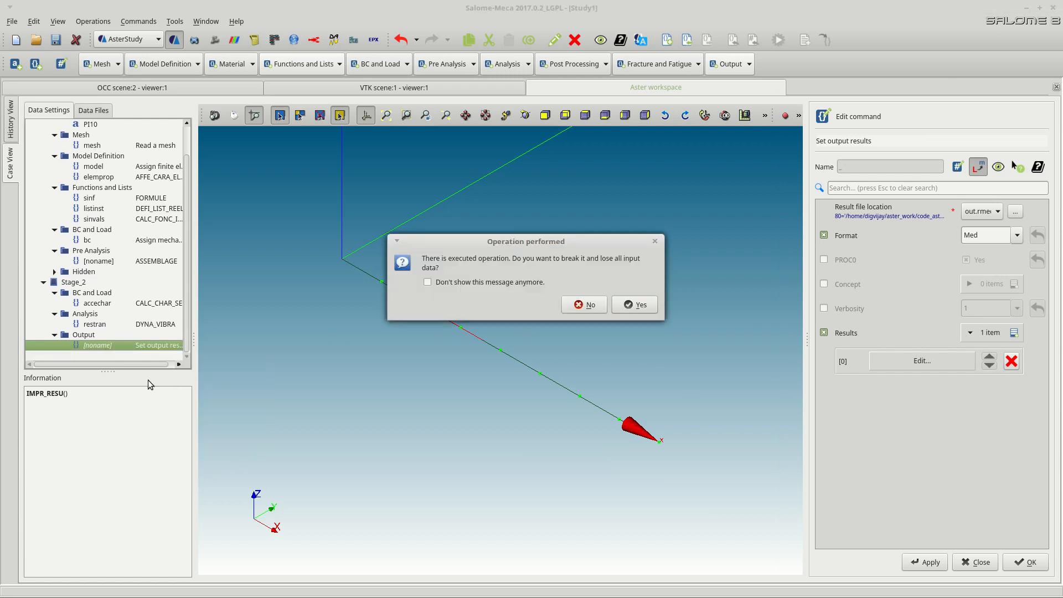
click(633, 305)
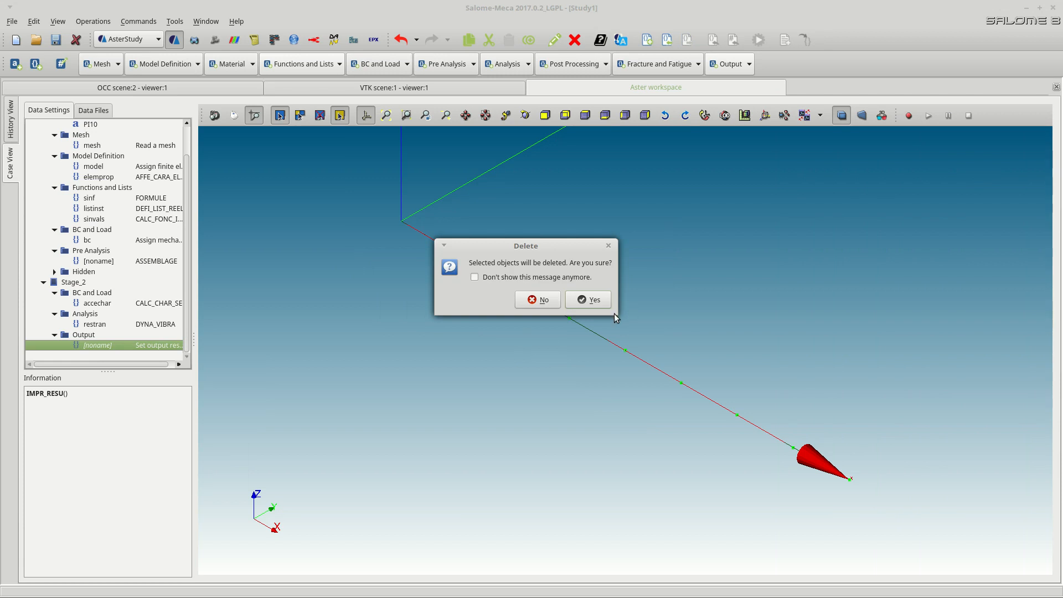
click(588, 299)
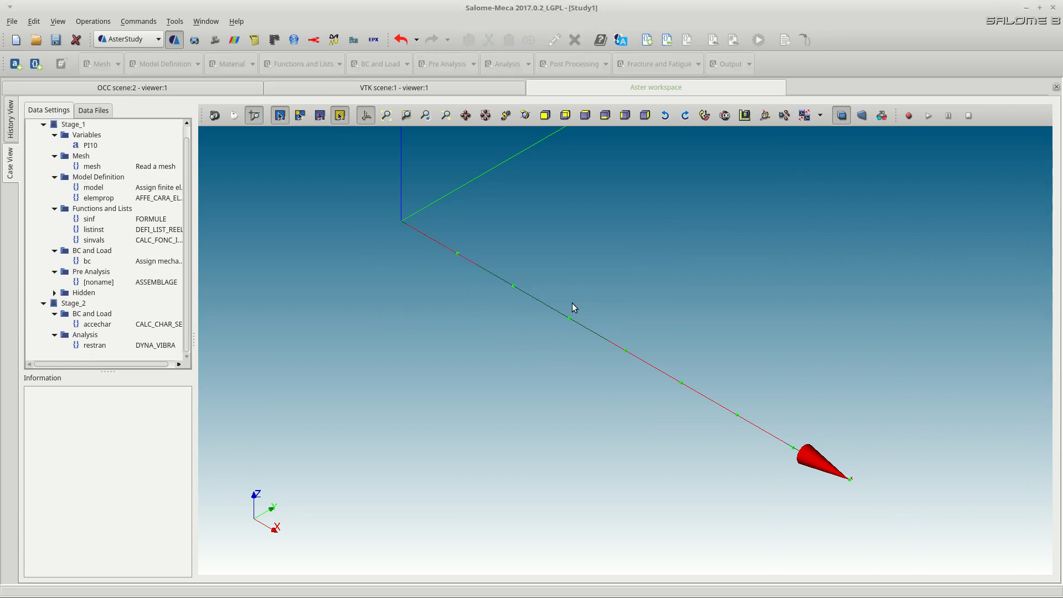
Save the study as Study1 in the code_aster-tutorials/Tutorial_8 folder
click(115, 345)
click(54, 41)
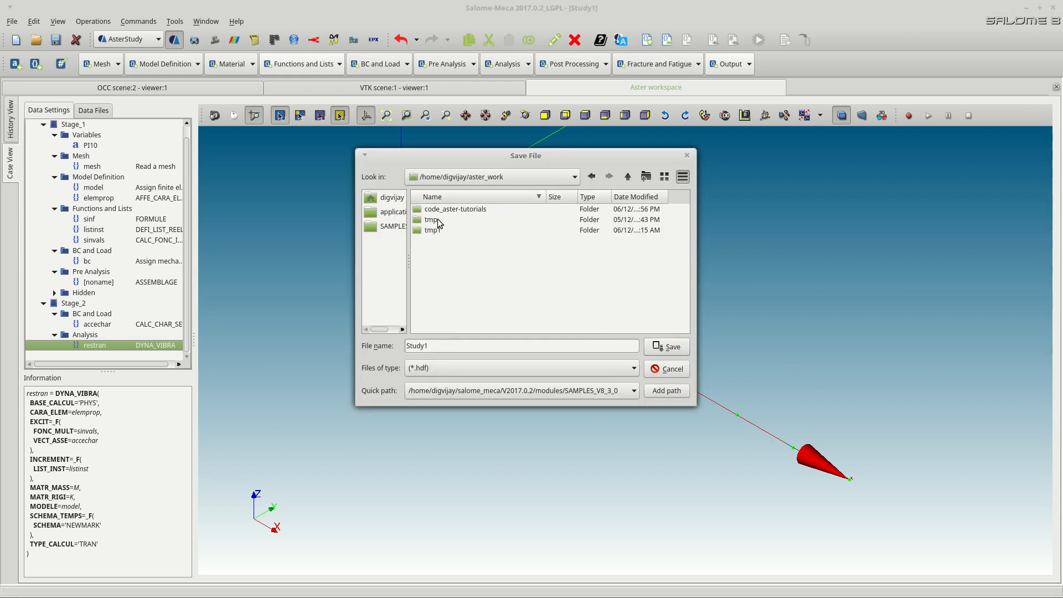
double_click(440, 210)
click(446, 272)
double_click(447, 272)
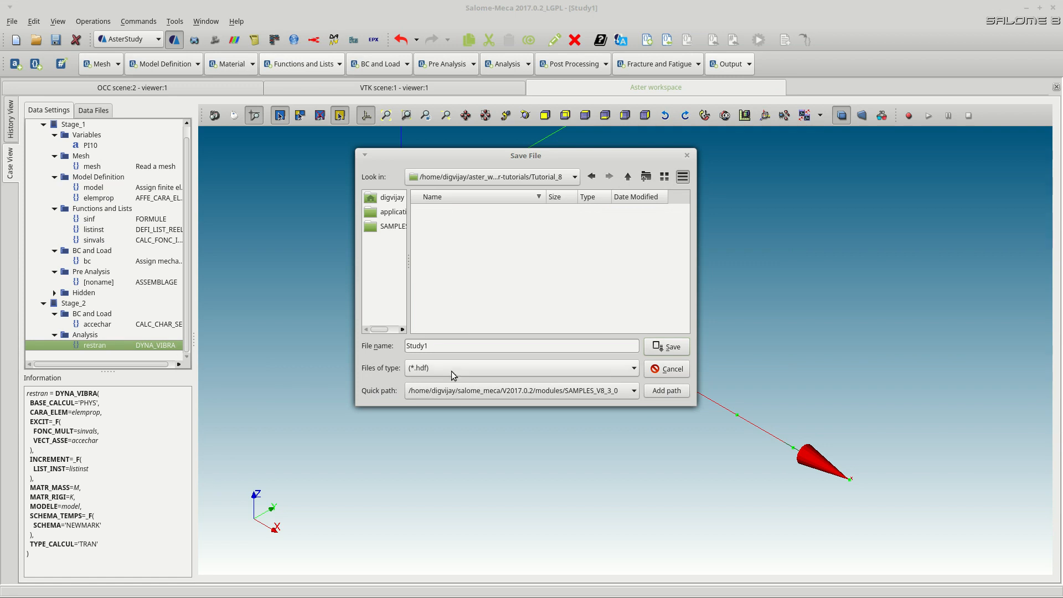
click(663, 346)
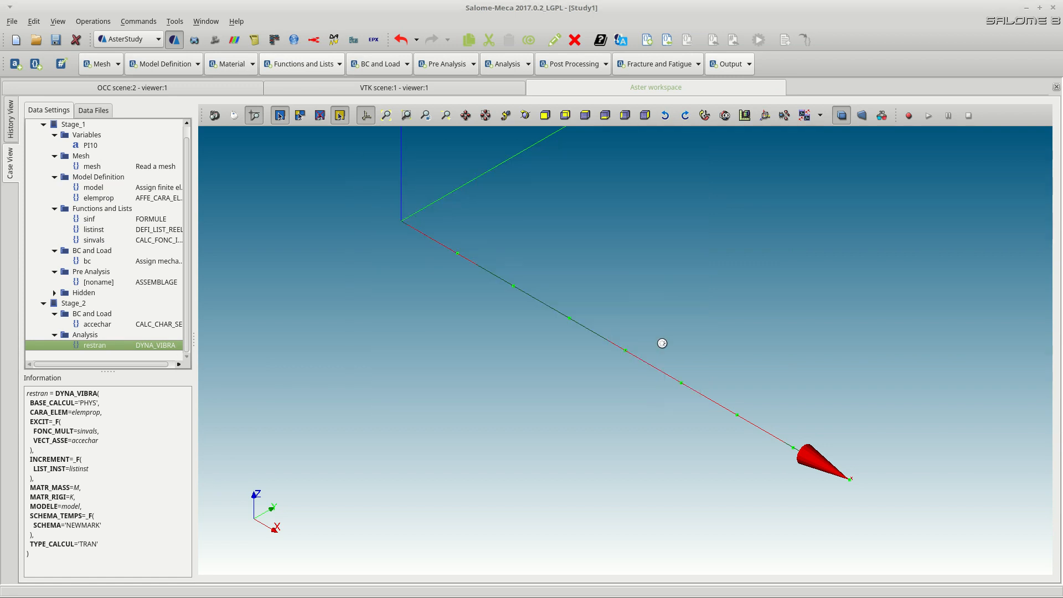
Quit Salome-Meca, shutting down its servers, and start it again from the desktop
click(1053, 8)
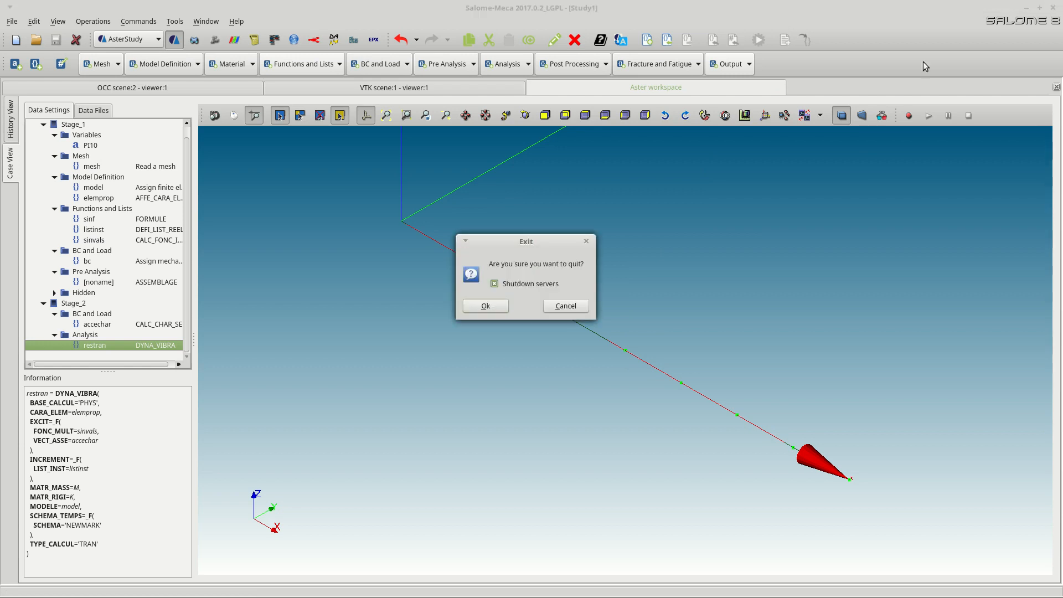
click(502, 306)
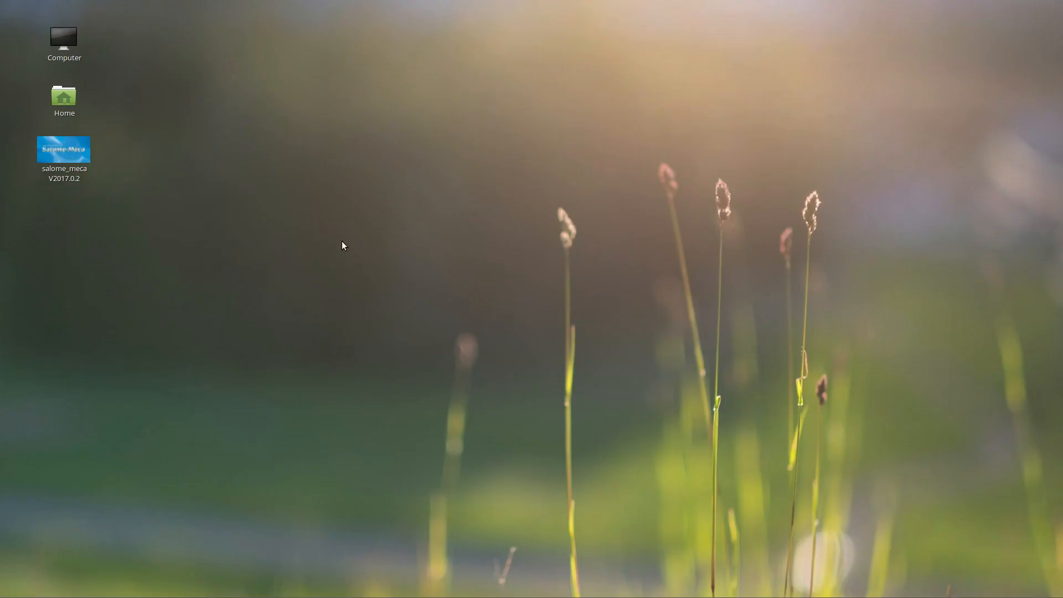
double_click(58, 153)
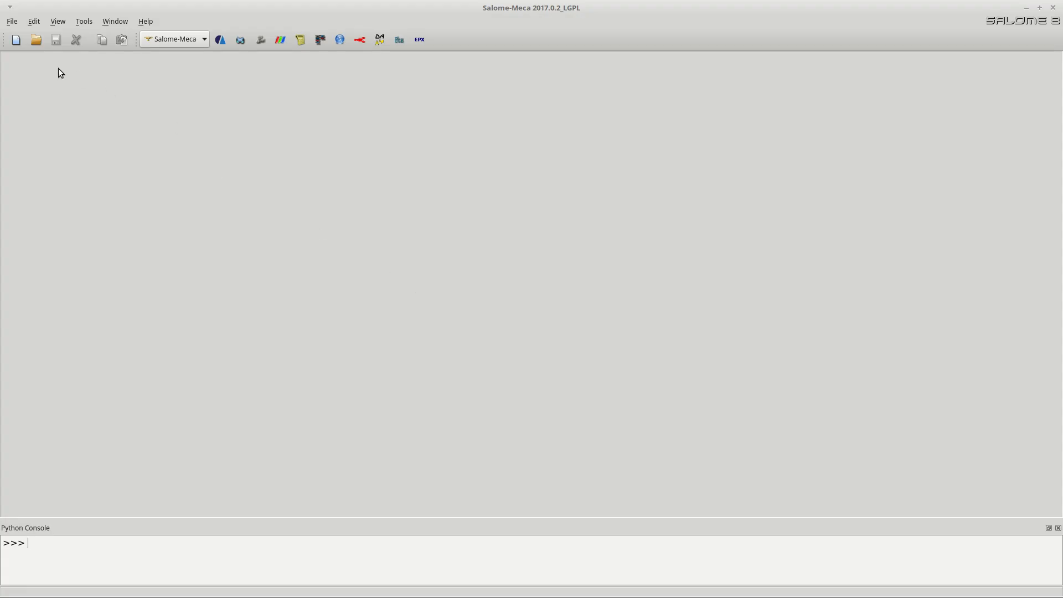
Open the saved Study1.hdf from the aster_work/code_aster-tutorials/Tutorial_8 folder
click(38, 44)
double_click(443, 210)
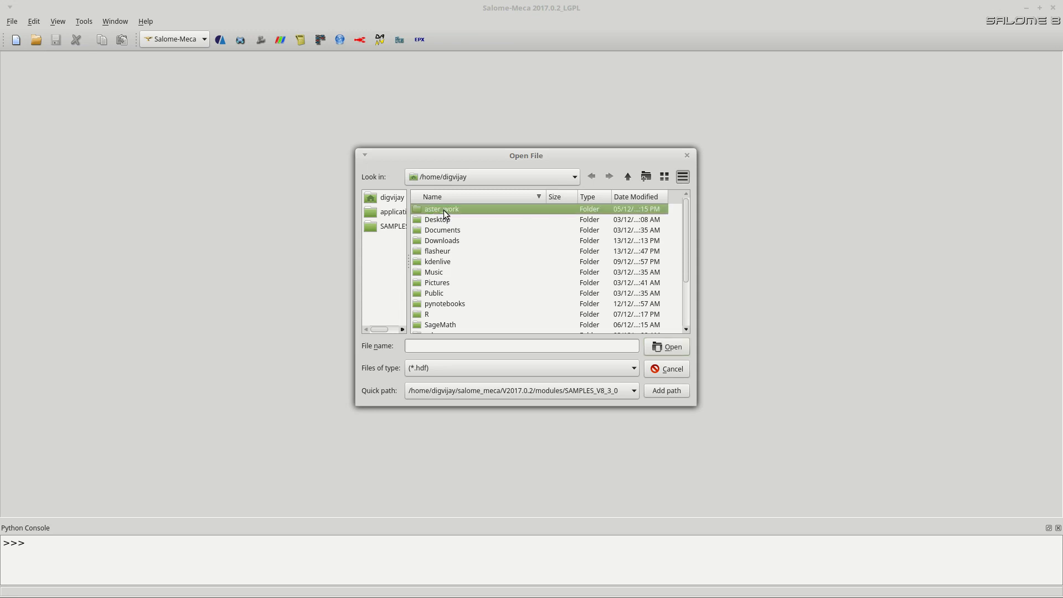
double_click(438, 210)
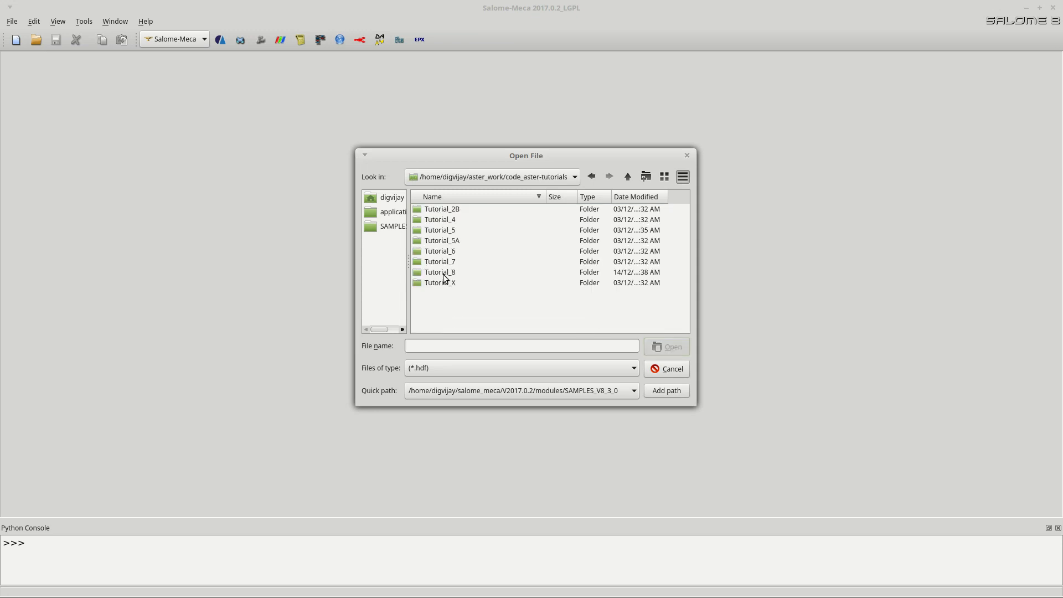
double_click(443, 274)
double_click(440, 210)
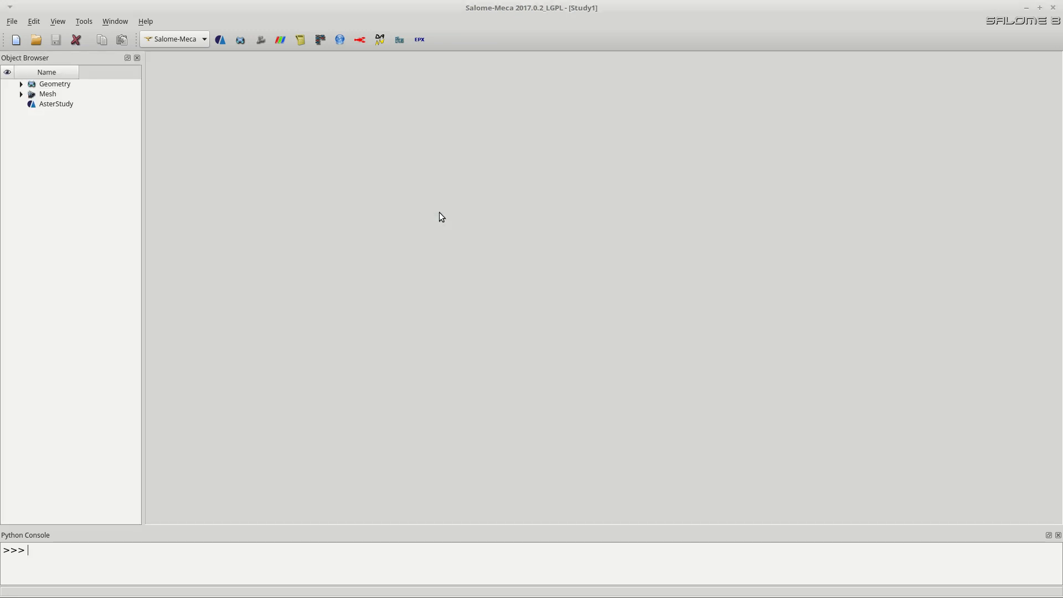
Load the Geometry, Mesh and AsterStudy modules and show the stages of Case_1 in the case view
click(241, 40)
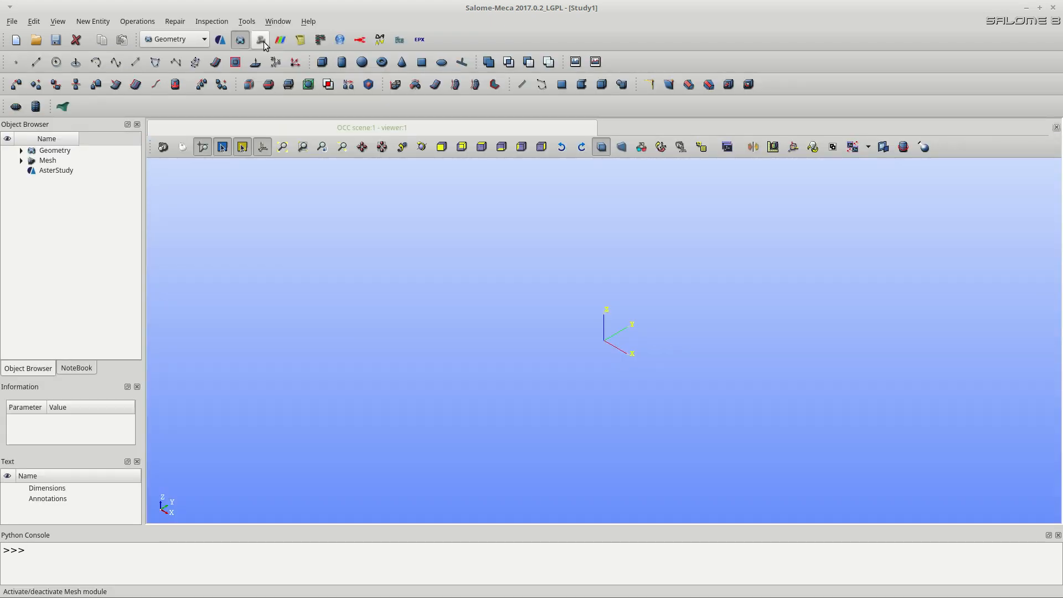
click(261, 41)
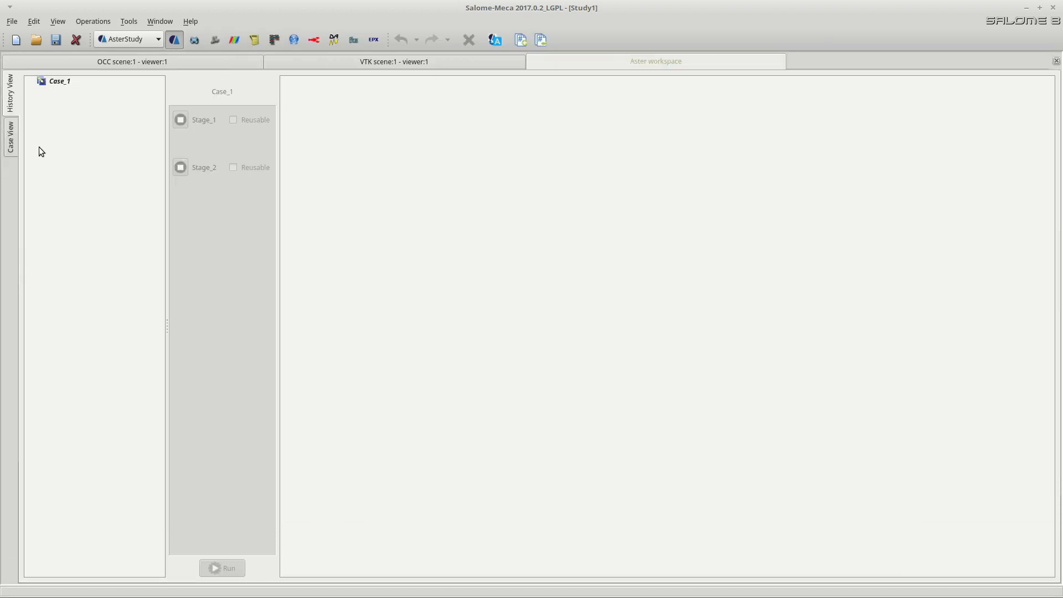
click(12, 138)
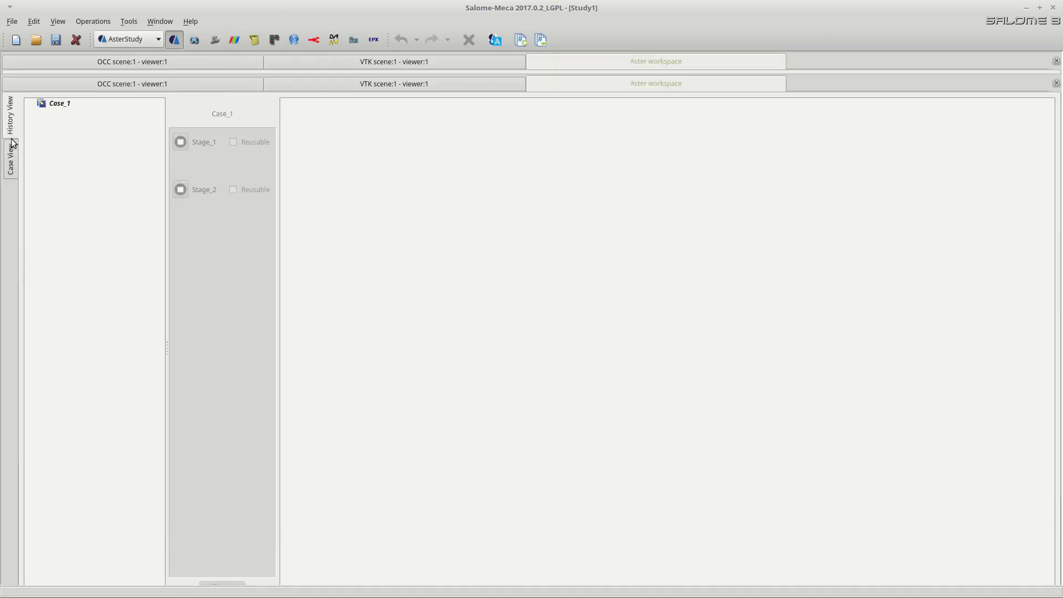
click(32, 125)
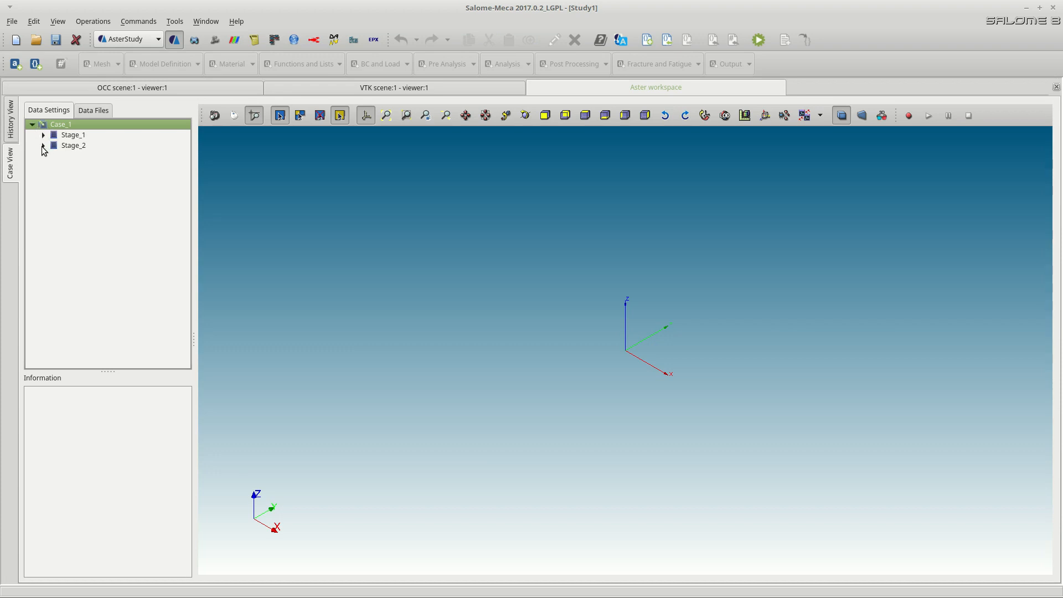
Check the command categories in Stage_2 and add a new stage to Case_1
click(44, 145)
click(54, 166)
click(55, 166)
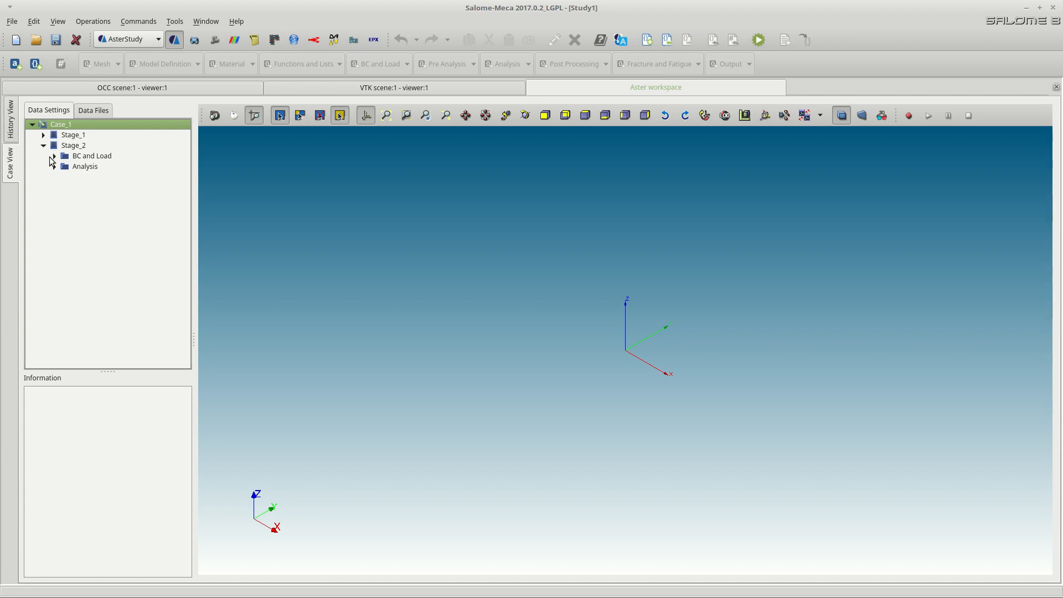
click(44, 146)
right_click(66, 126)
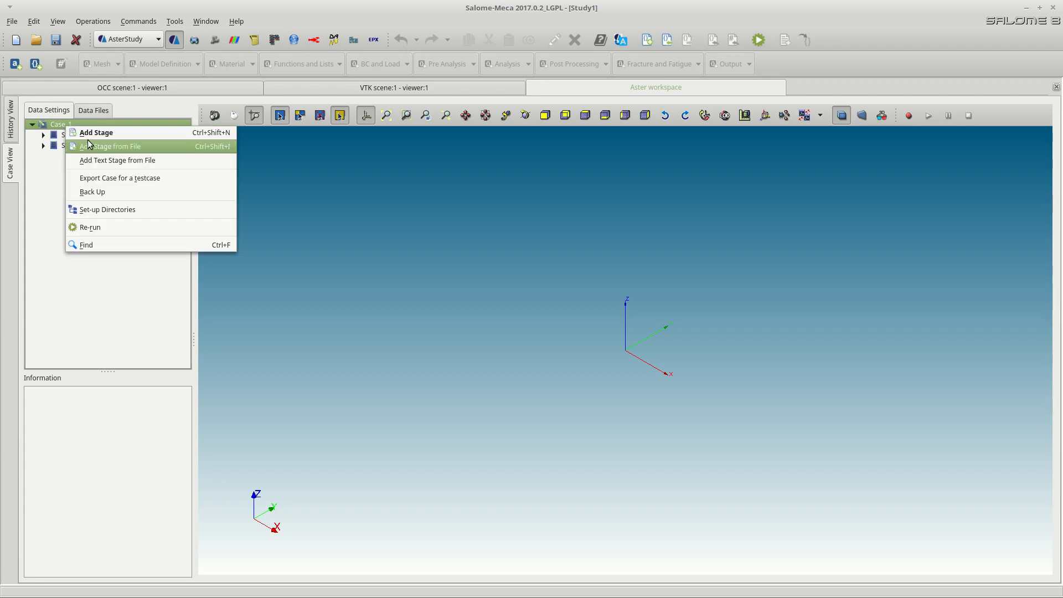
click(88, 136)
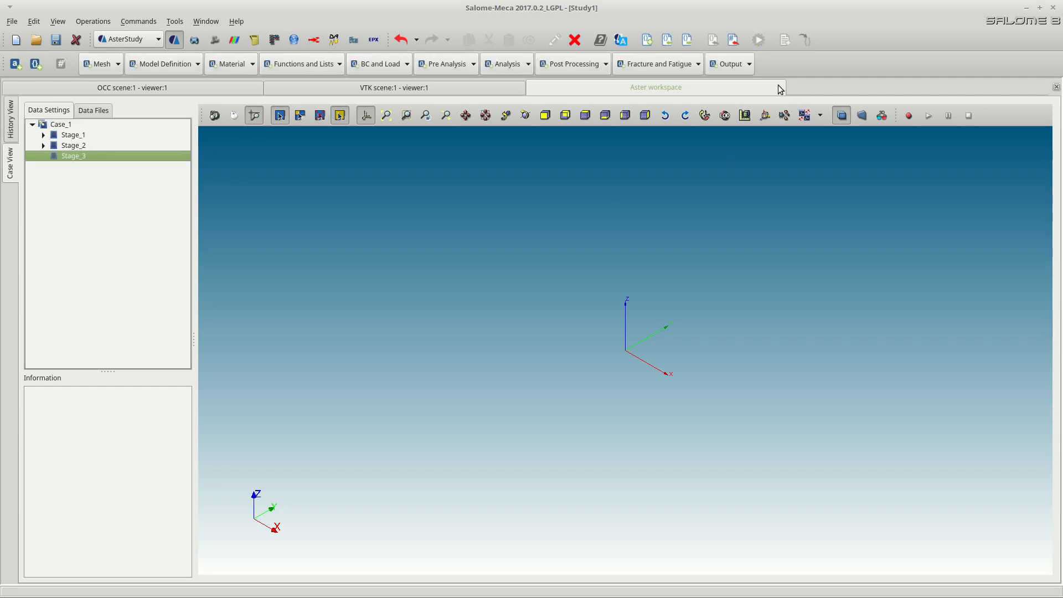
Add a Set output results command to Stage_3 with out.rmed in the Tutorial_8 folder as its result file
click(731, 64)
click(732, 143)
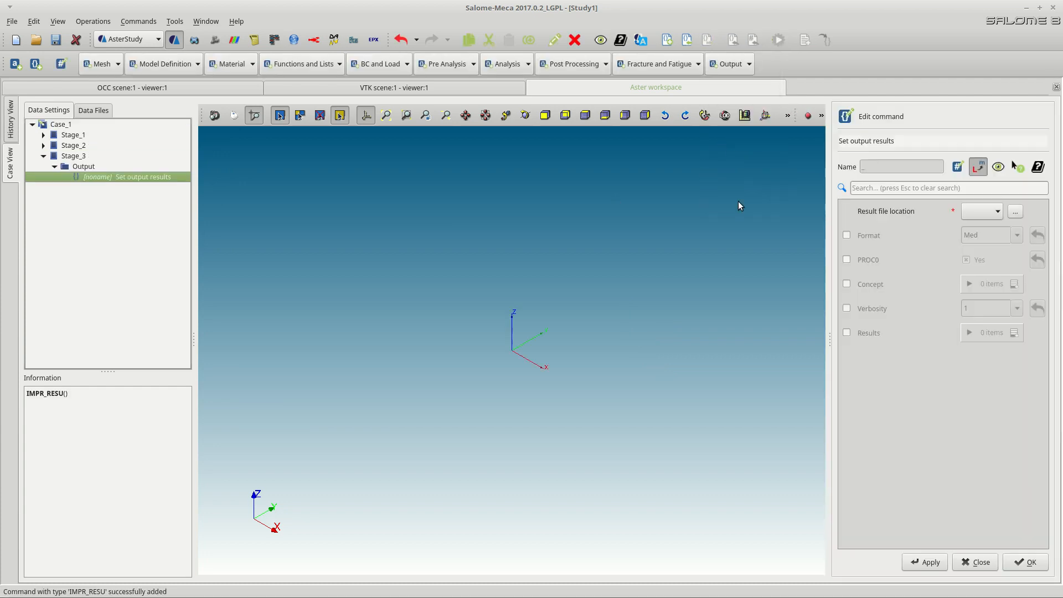
click(1015, 211)
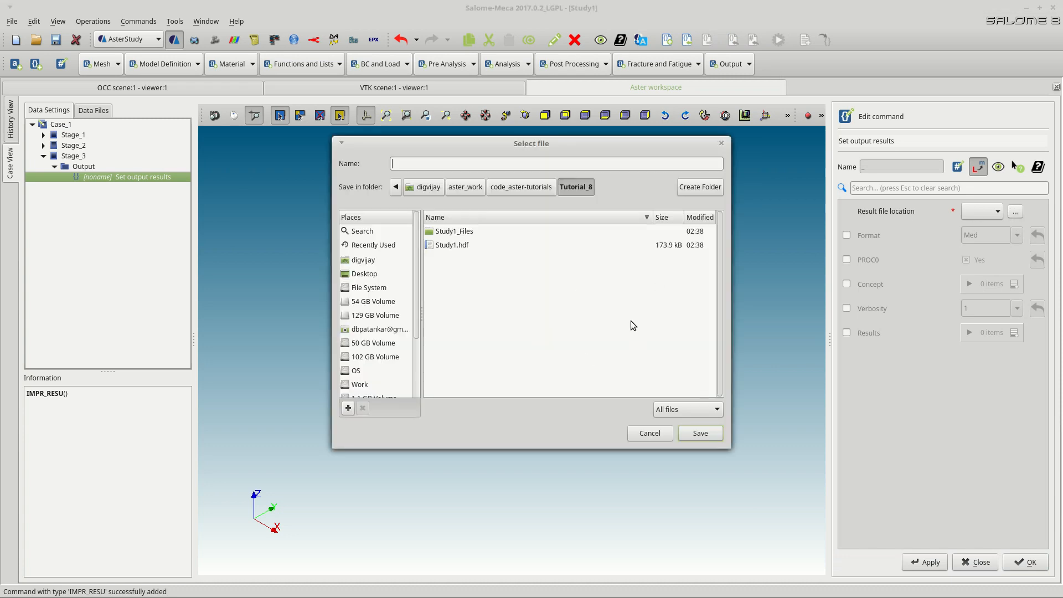
text(out.r)
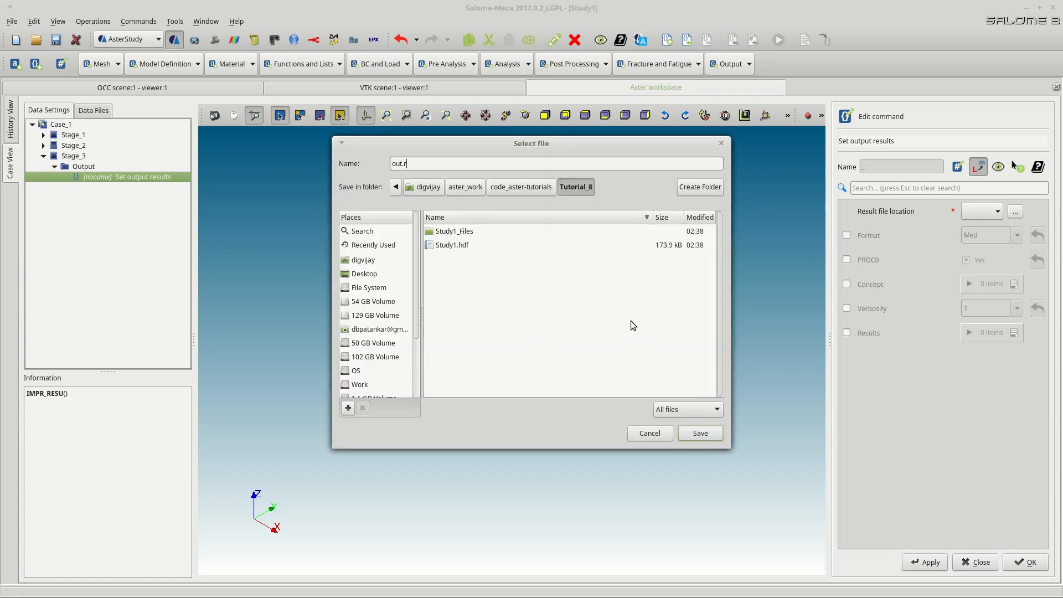
text(med)
click(703, 431)
Set the output format to Med, add a Results item using the restran result, and save the command
click(1017, 235)
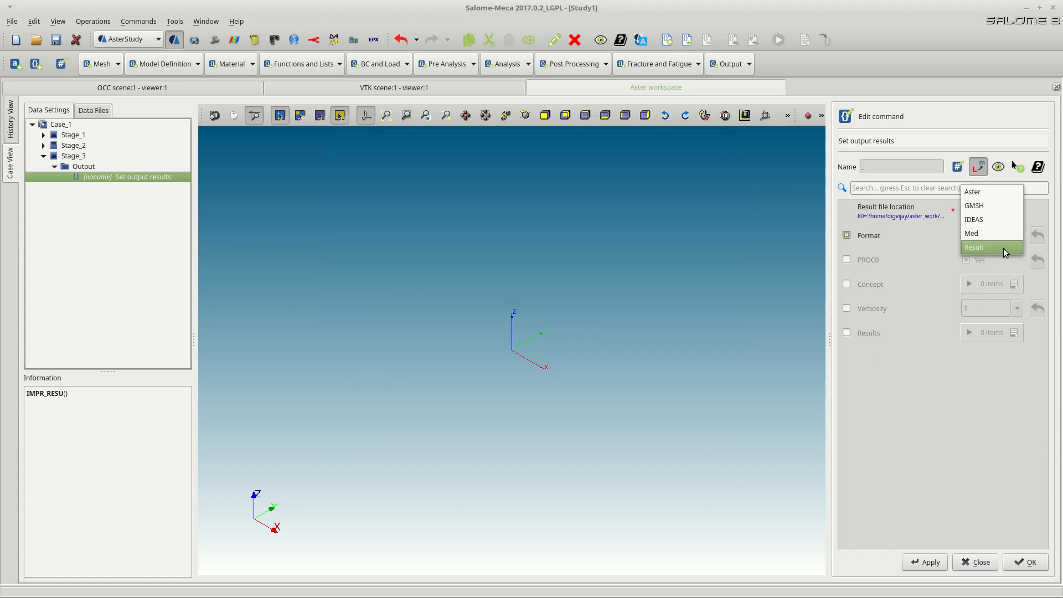
click(1002, 234)
click(1013, 332)
click(956, 360)
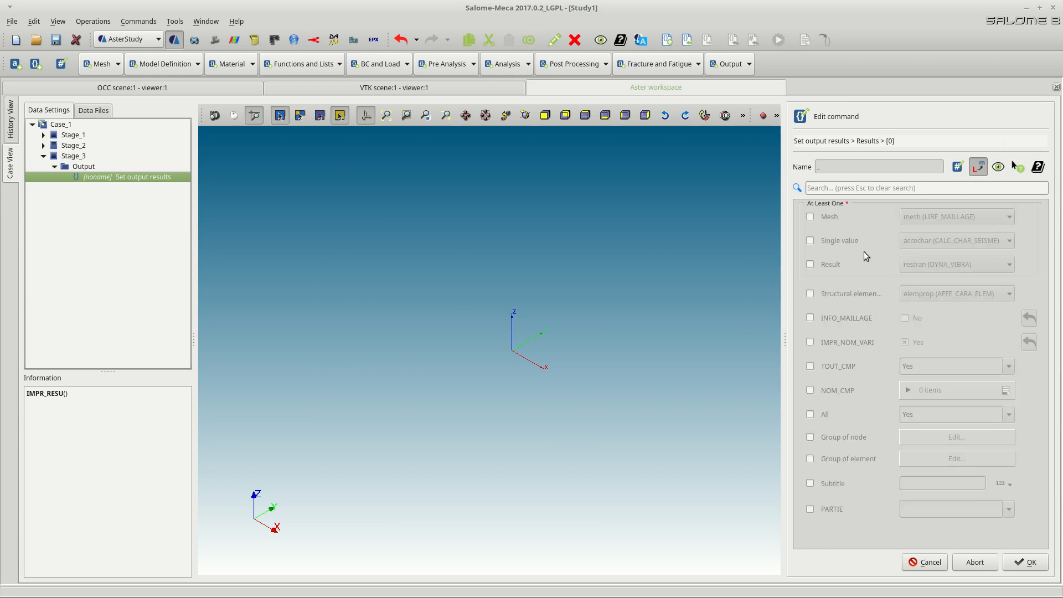
click(833, 265)
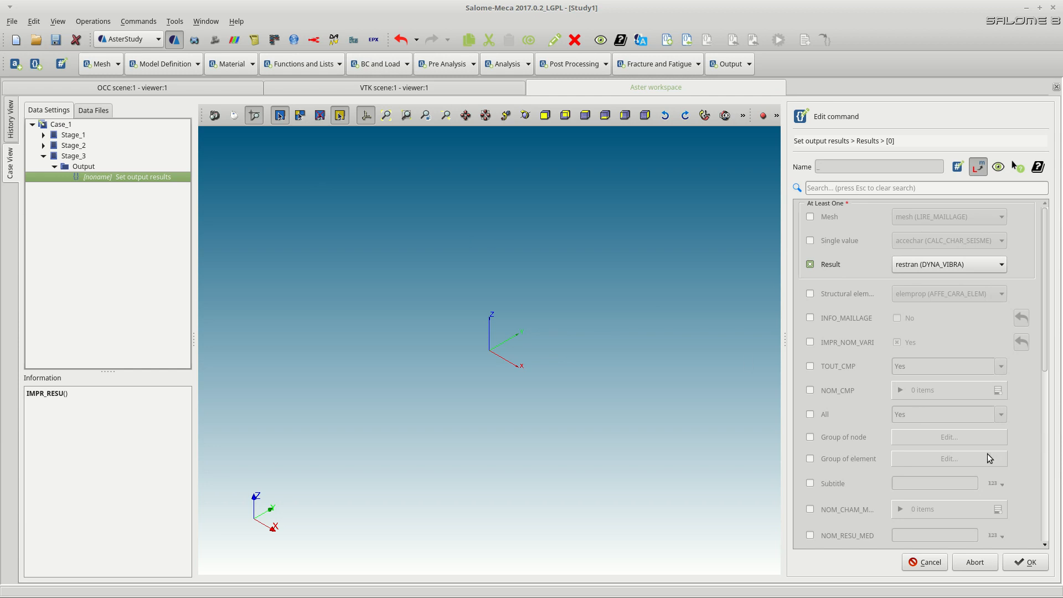
scroll(930, 463, down, 15)
scroll(930, 463, up, 15)
click(1022, 564)
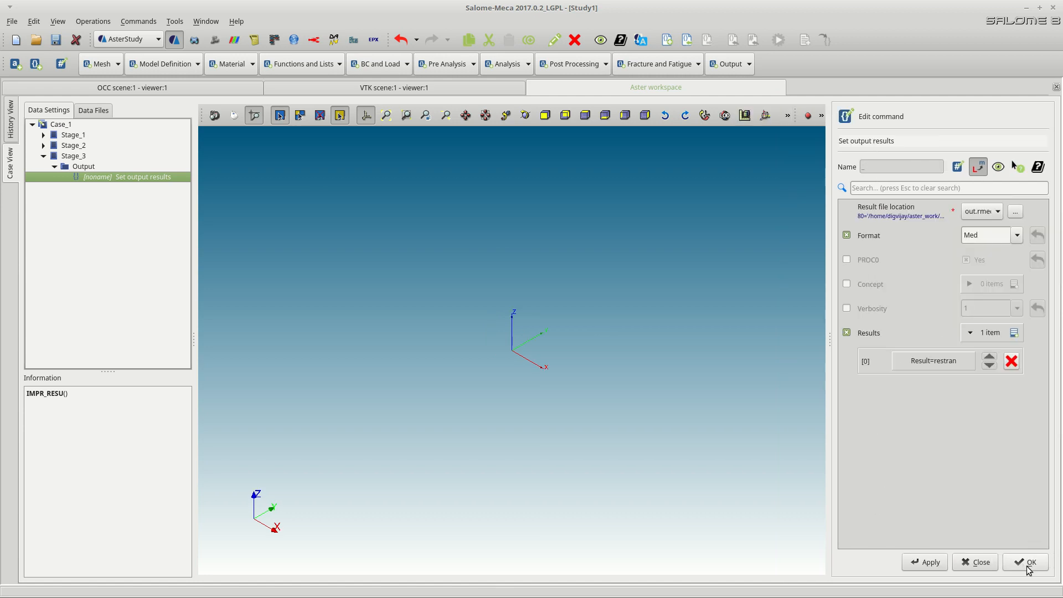
click(1027, 563)
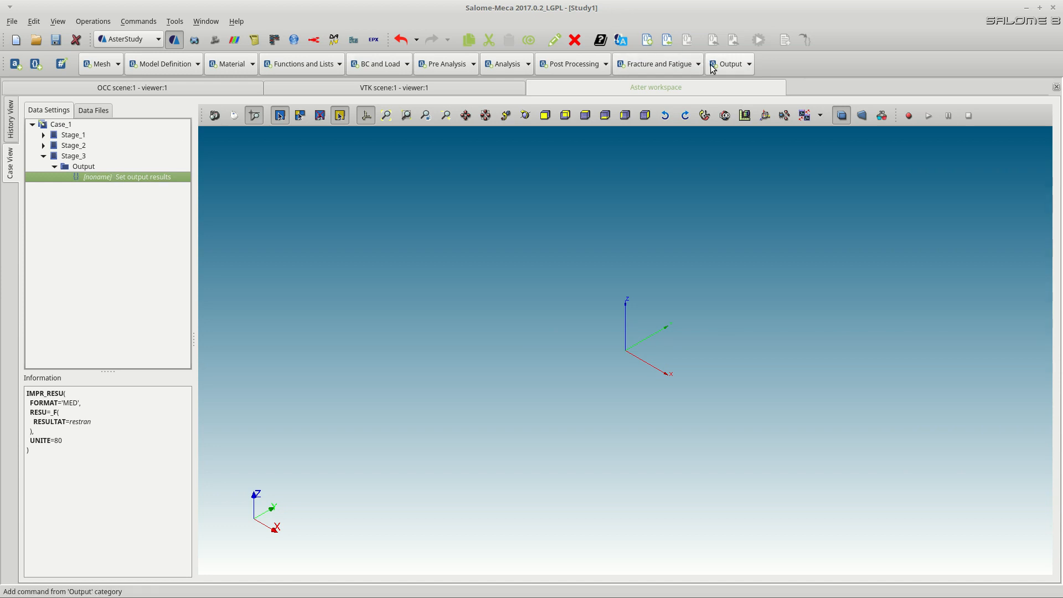
Add a RECU_FONCTION command named N1 to Stage_3 that uses the restran result
click(729, 64)
click(749, 184)
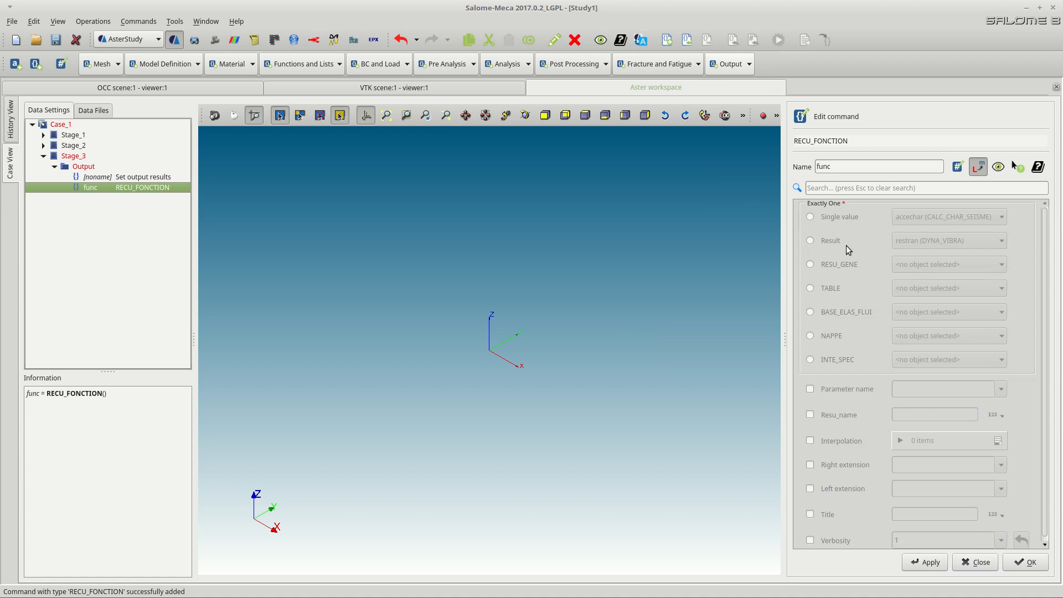
click(829, 242)
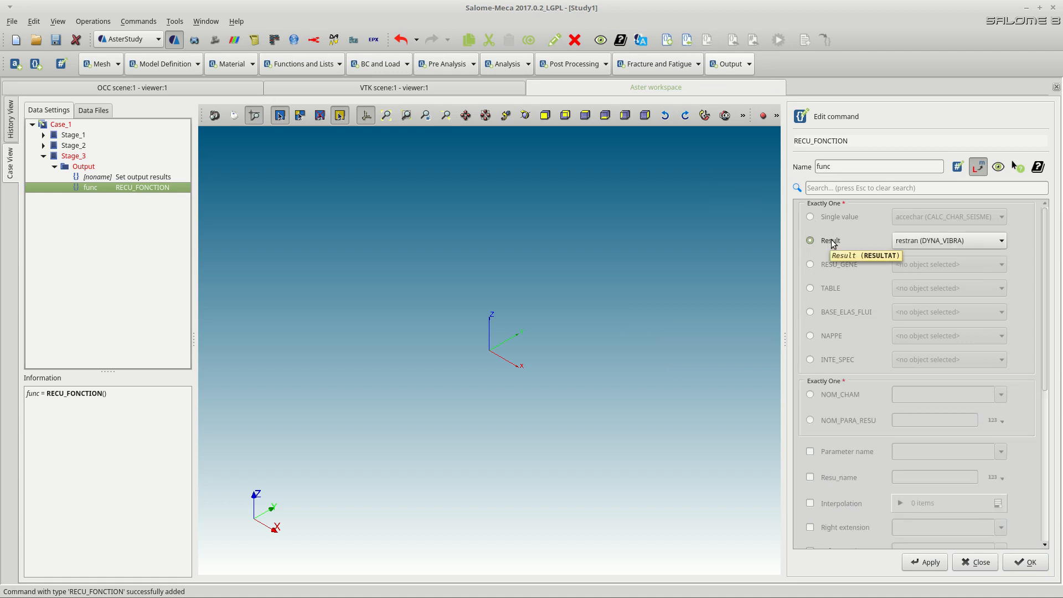
double_click(836, 168)
text(N1)
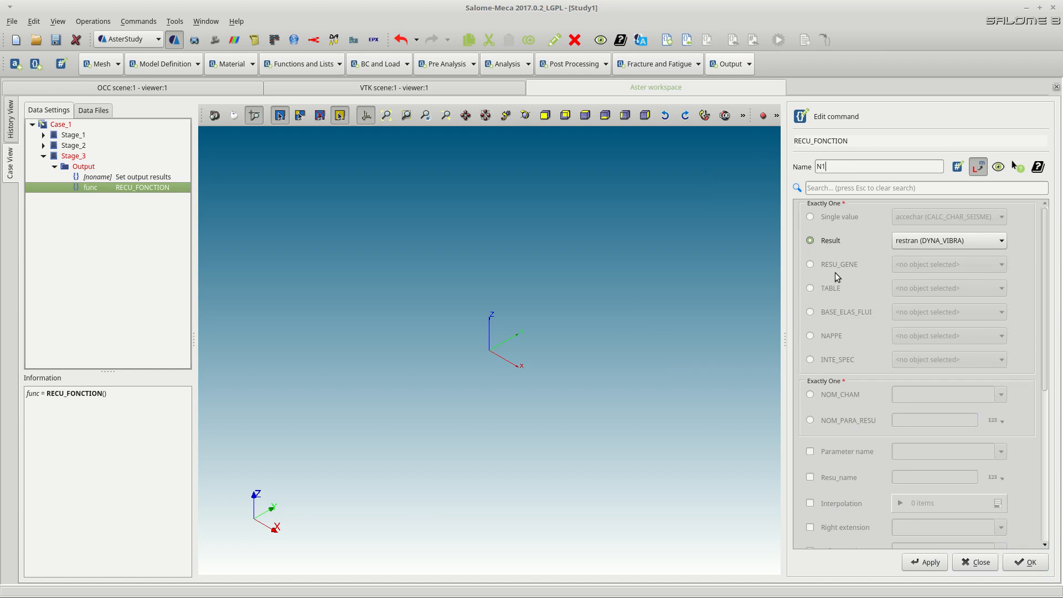
Set NOM_CHAM of the N1 function to DEPL
scroll(840, 319, down, 5)
scroll(840, 358, up, 3)
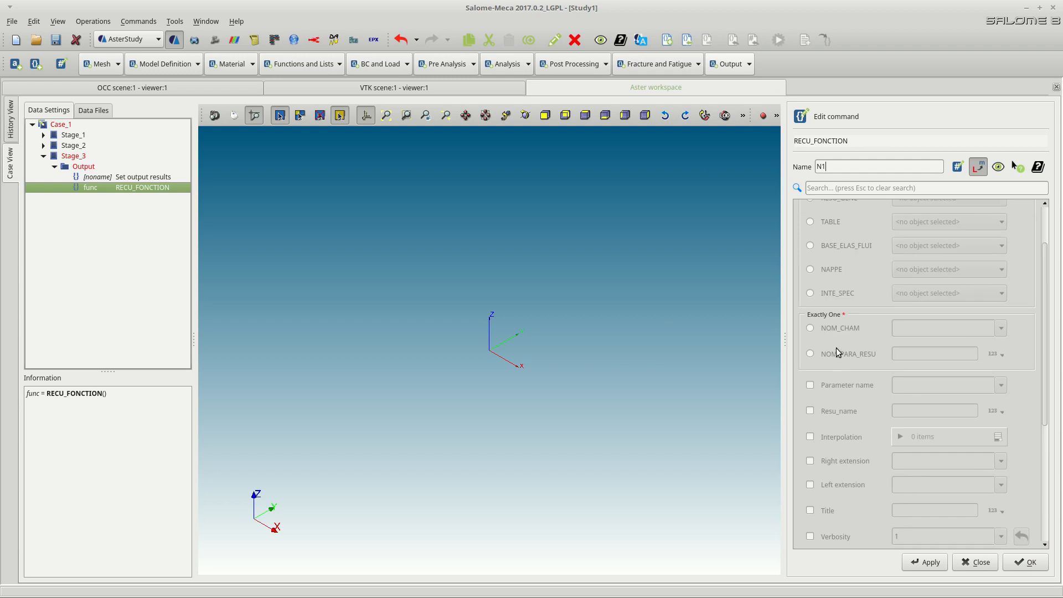
click(841, 329)
click(1001, 328)
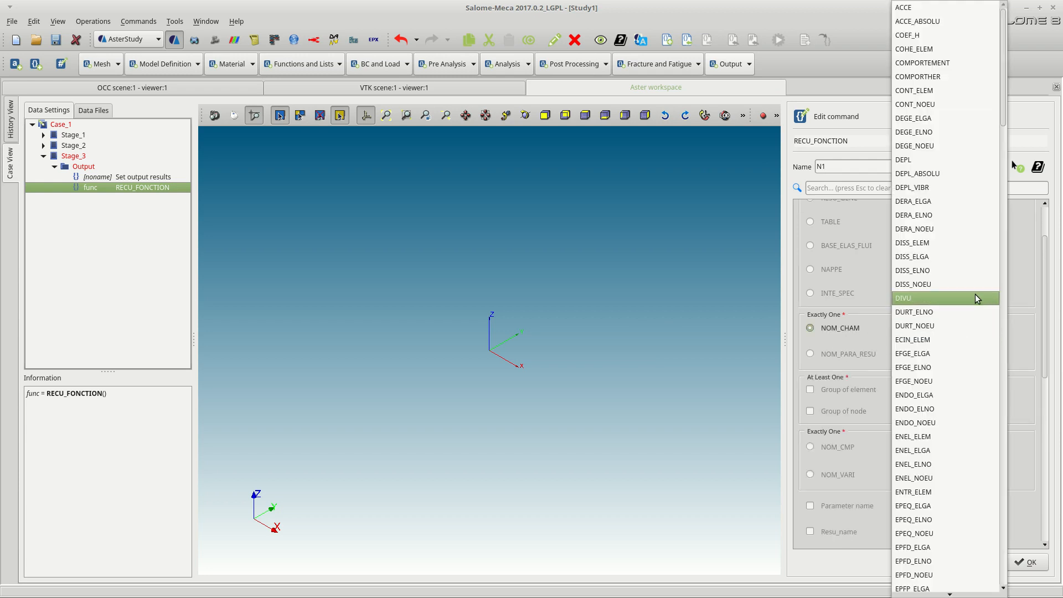
click(933, 165)
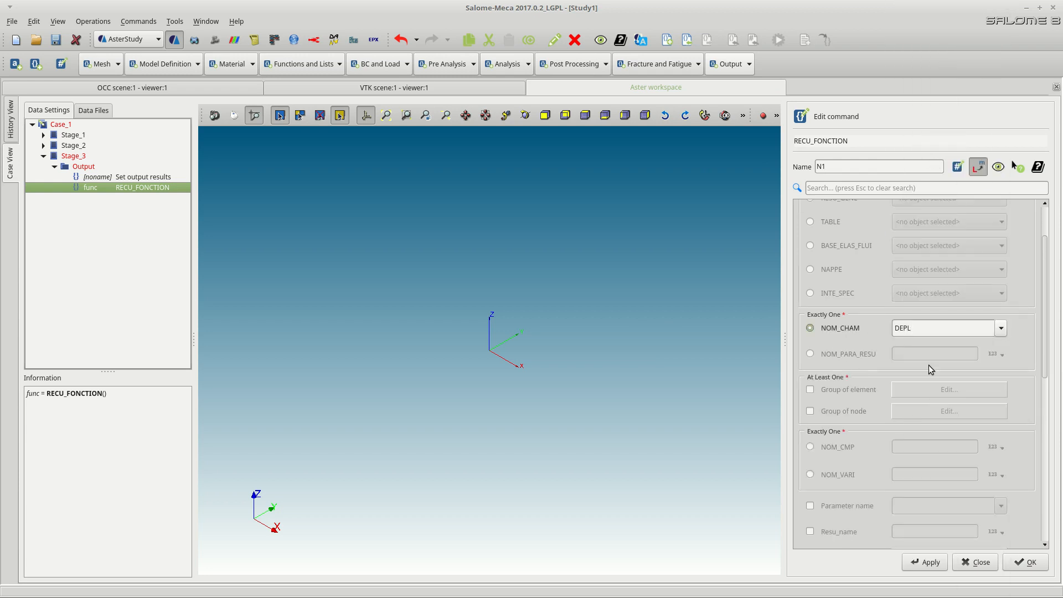
Assign node group N1 to the function and set its NOM_CMP component to DX
scroll(872, 367, down, 2)
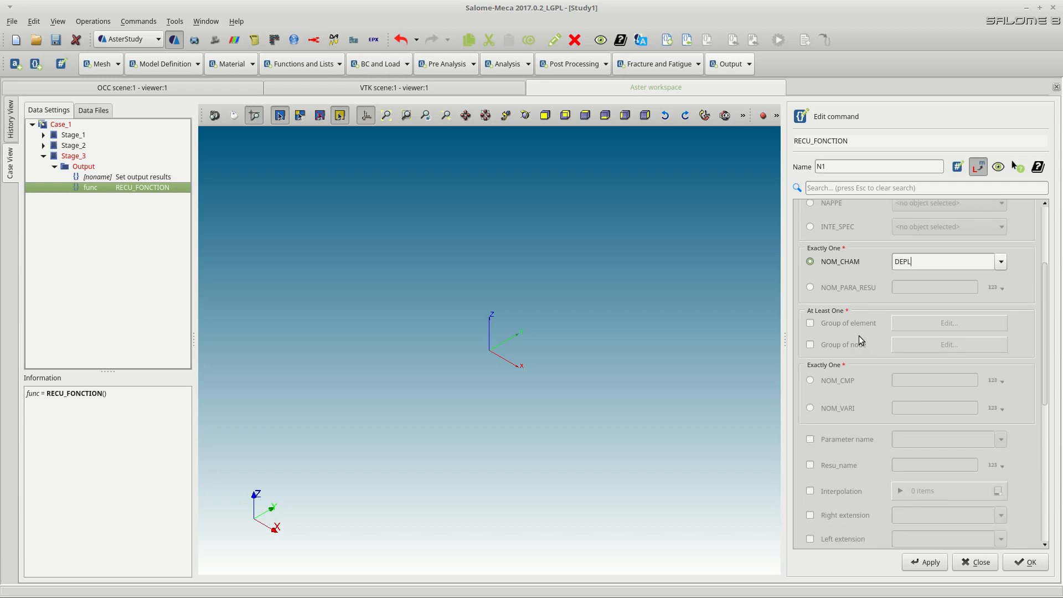
click(855, 348)
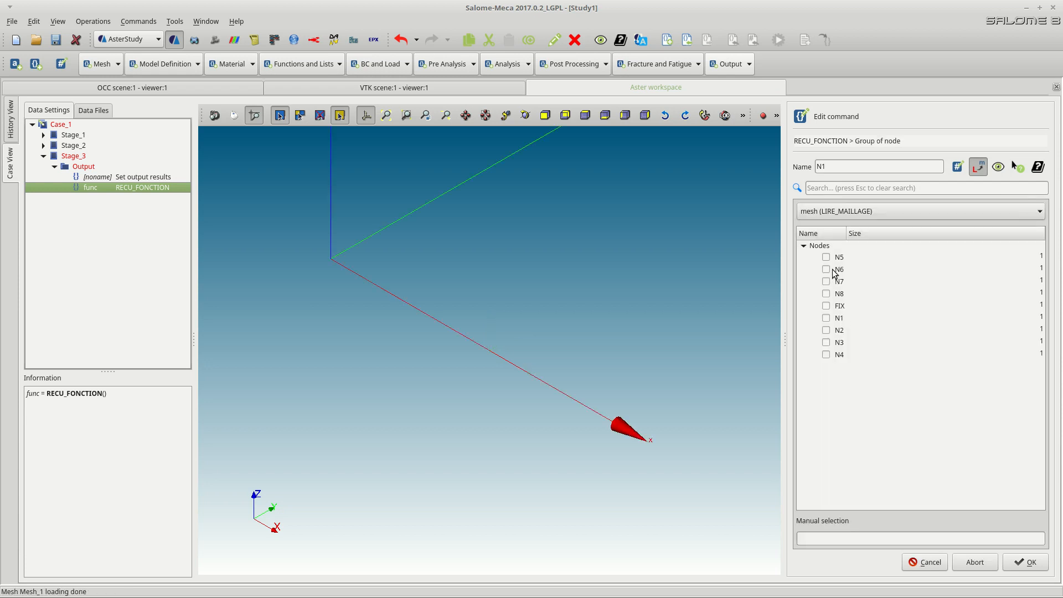
click(826, 318)
click(1025, 562)
scroll(852, 357, down, 1)
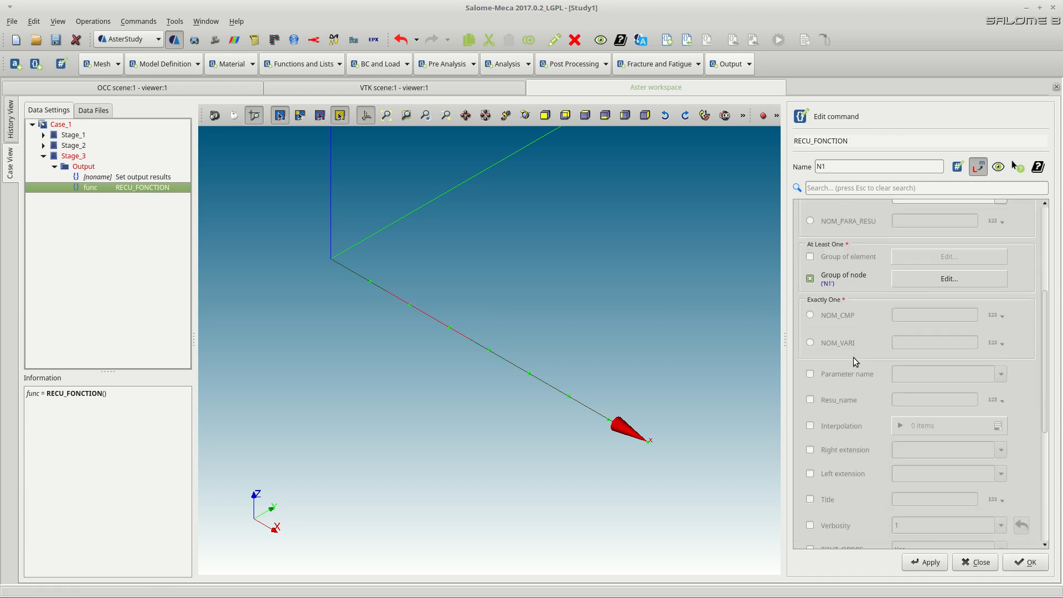
click(906, 312)
text(DX)
scroll(895, 374, down, 1)
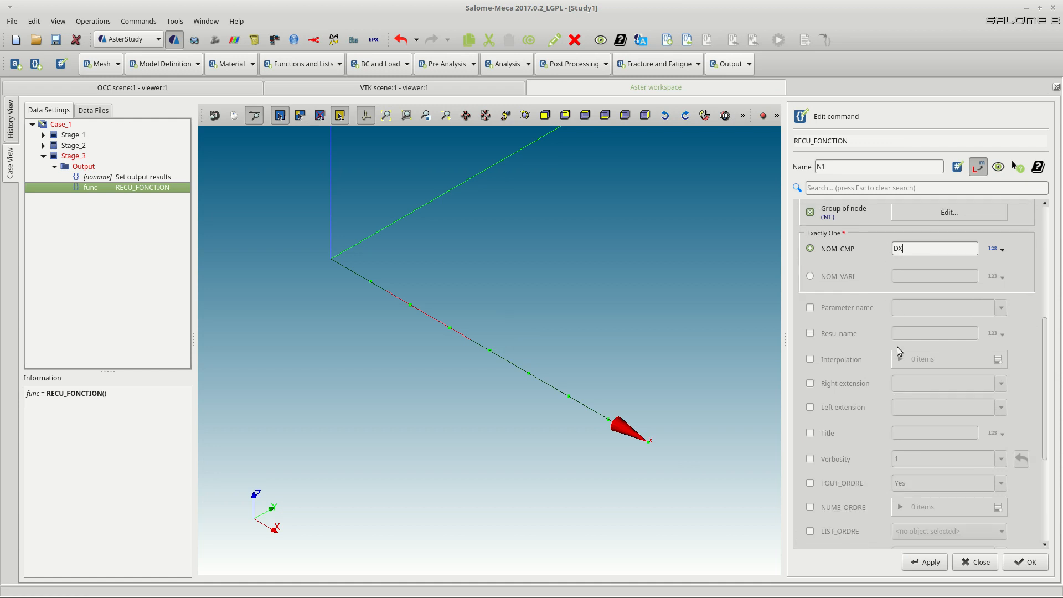
Set the N1 function's parameter name to Time and save the RECU_FONCTION command
click(870, 308)
click(1000, 308)
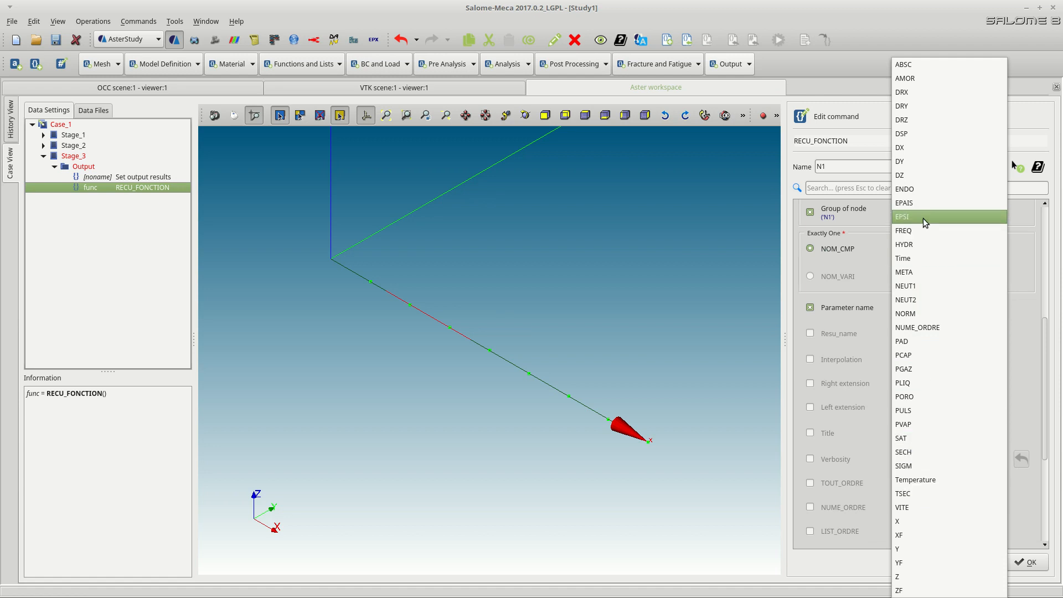
click(920, 258)
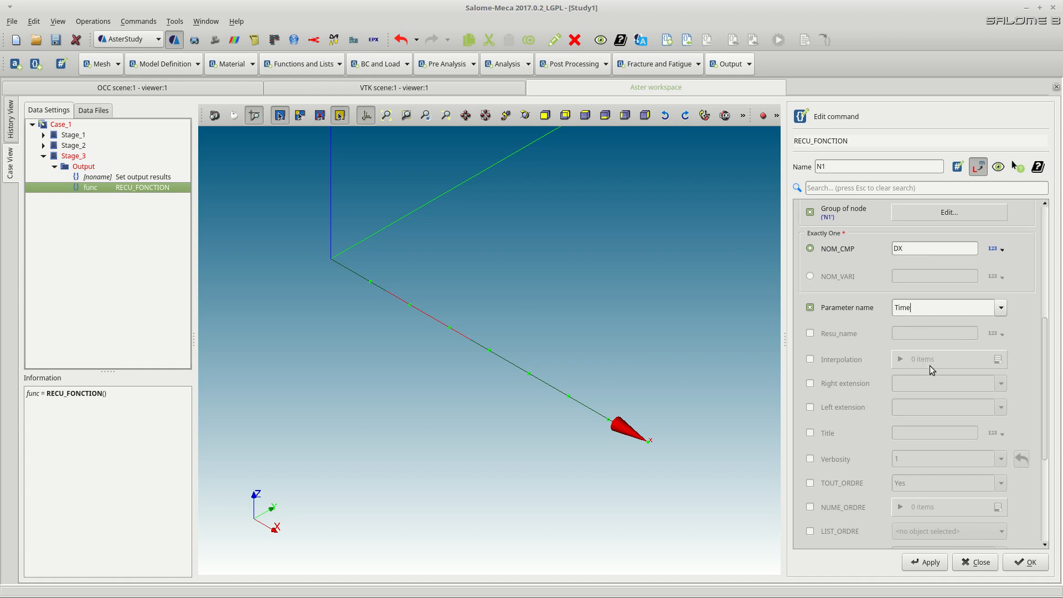
scroll(929, 367, down, 2)
scroll(868, 402, down, 3)
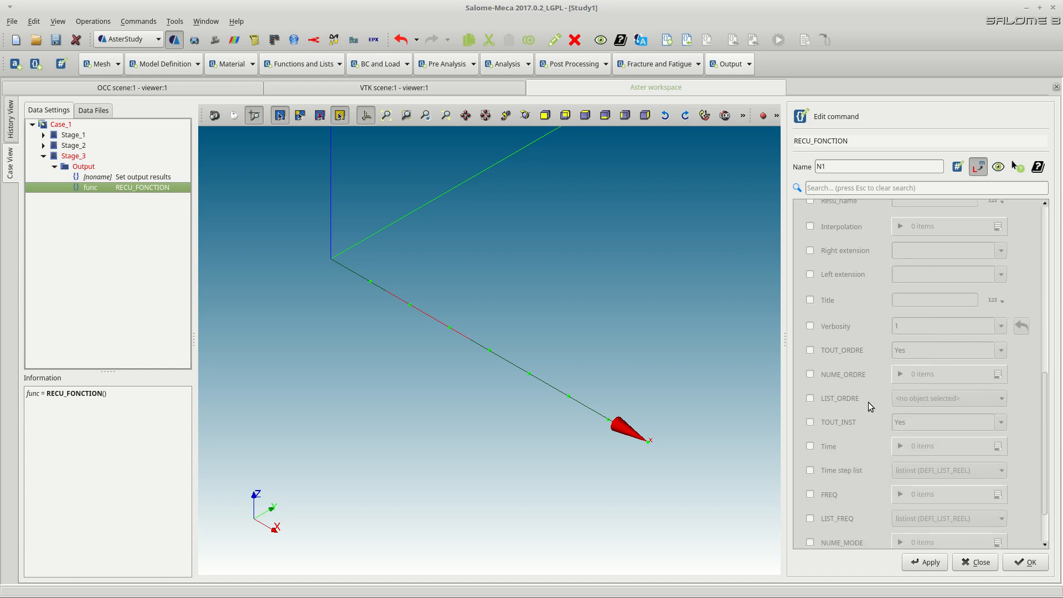
scroll(868, 402, down, 1)
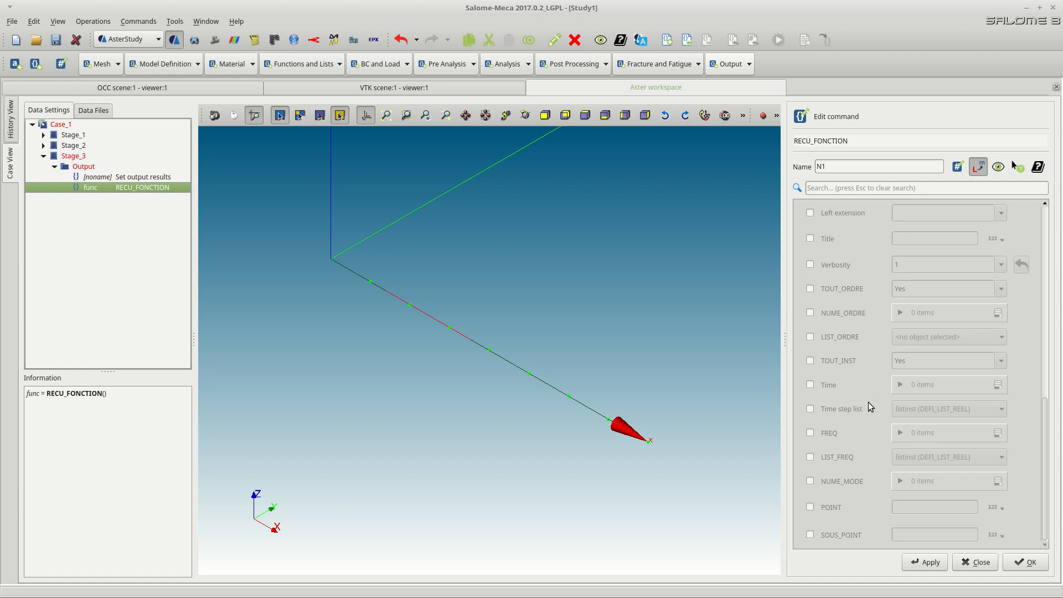
scroll(868, 402, up, 10)
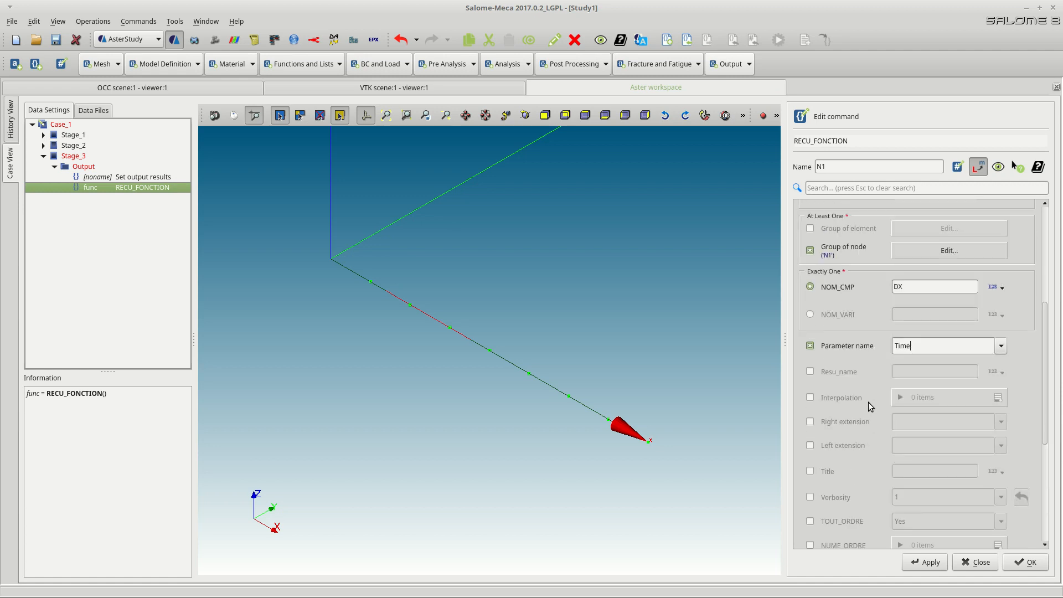
scroll(868, 402, down, 10)
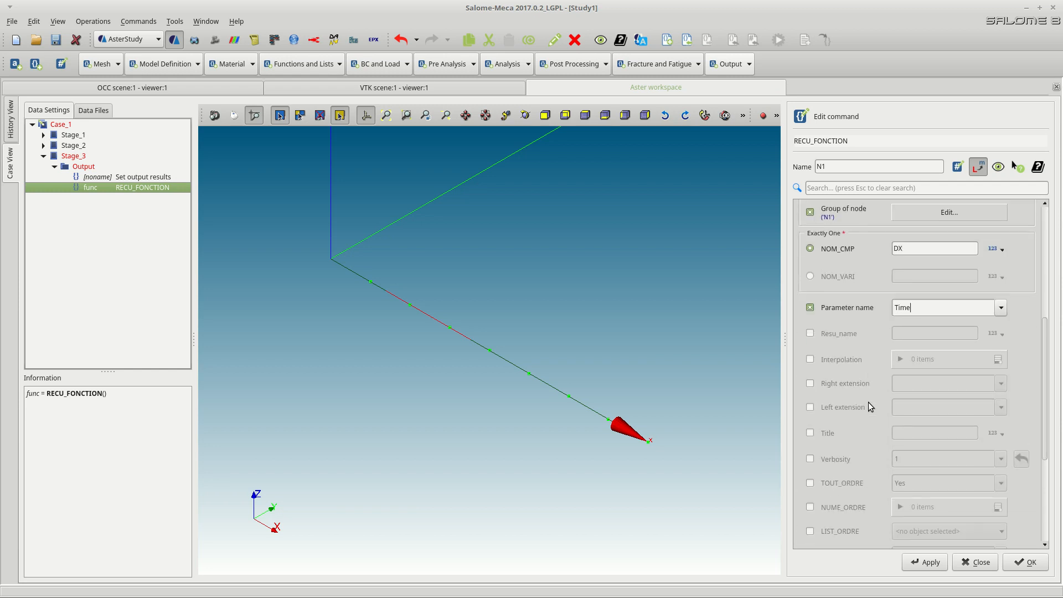
click(1023, 565)
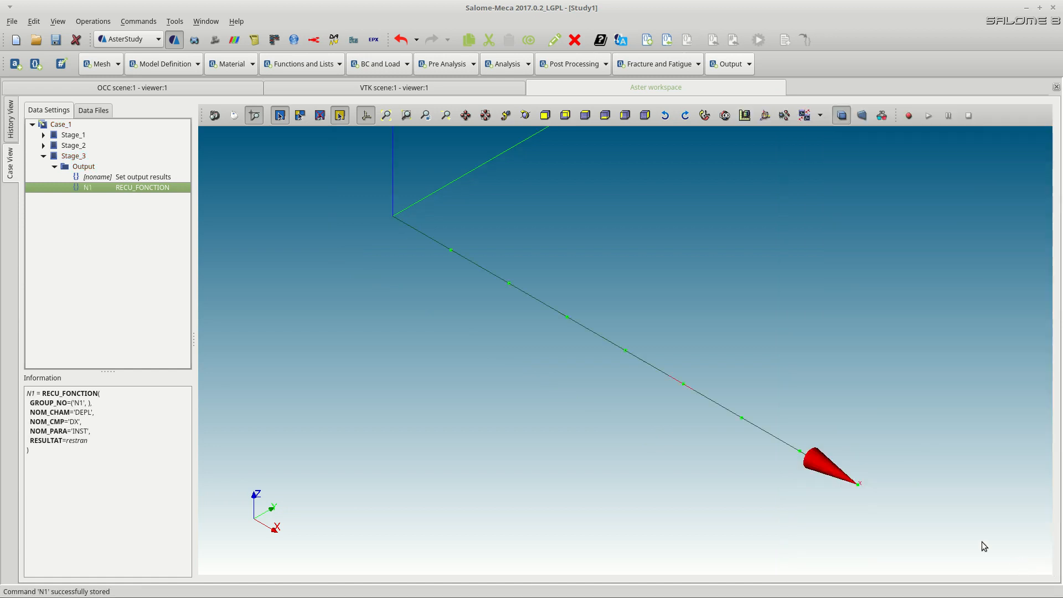
Add an IMPR_FONCTION command to Stage_3 with format XMGRACE and PILOTE set to EPS
click(739, 64)
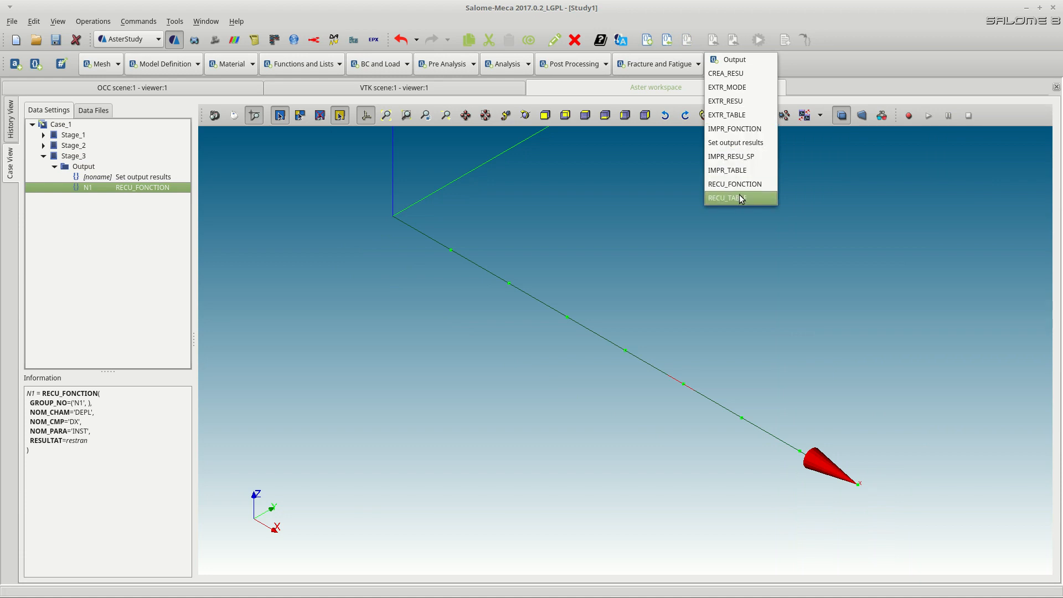
click(735, 129)
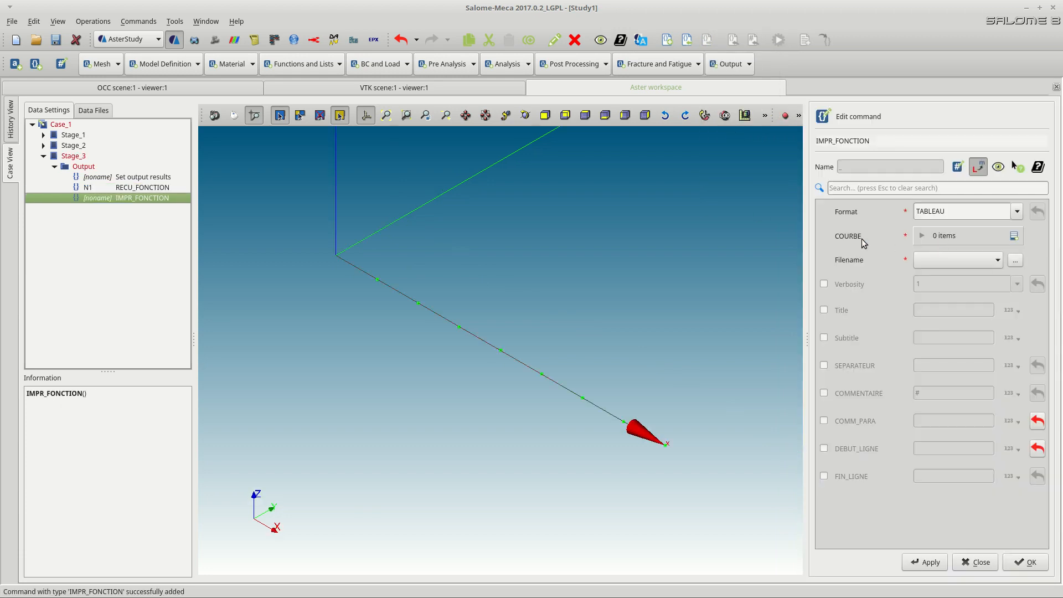
click(1017, 212)
click(943, 224)
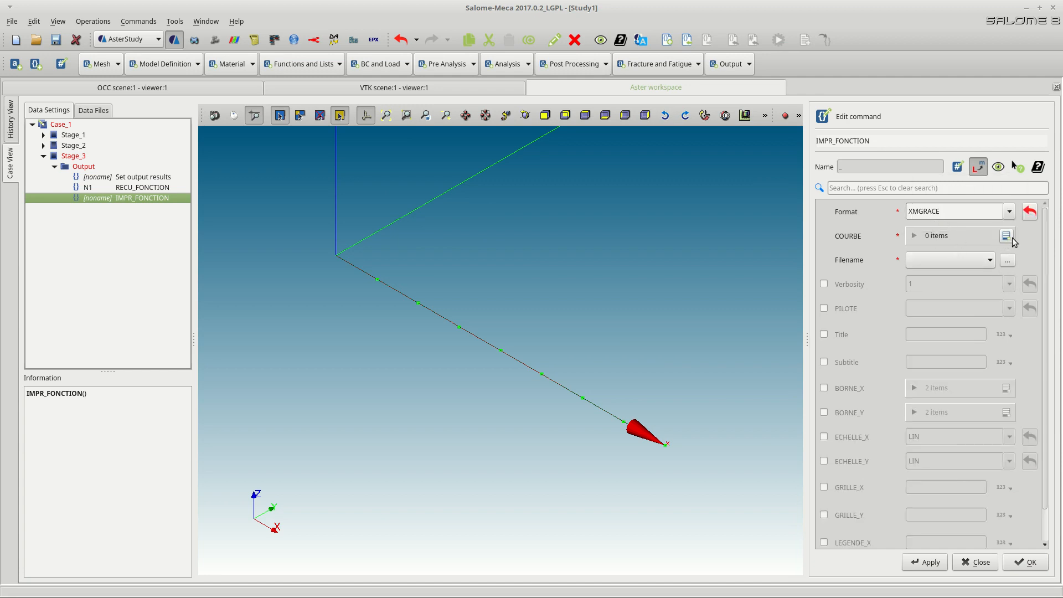
click(846, 310)
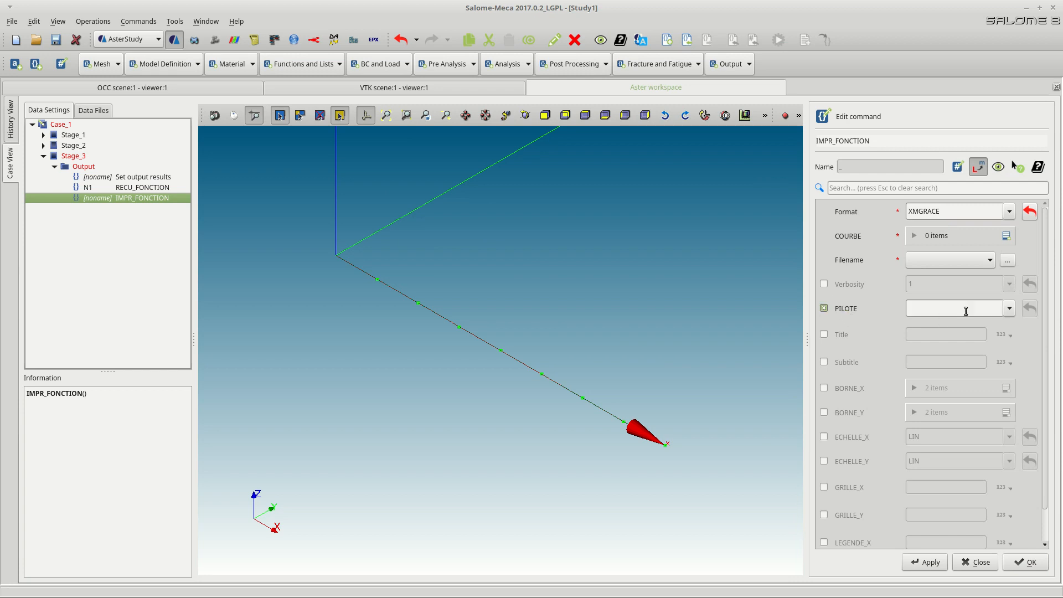
click(941, 308)
click(939, 325)
Add a COURBE item to IMPR_FONCTION using function N1, with STYLE 1 and MARQUEUR 0
click(1005, 237)
click(919, 266)
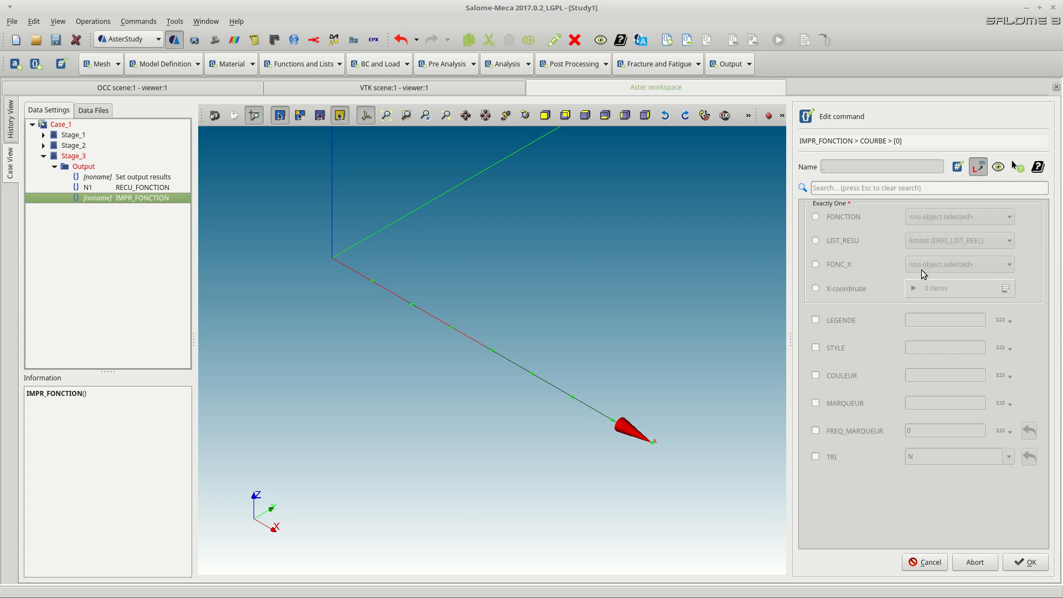
click(856, 217)
click(944, 217)
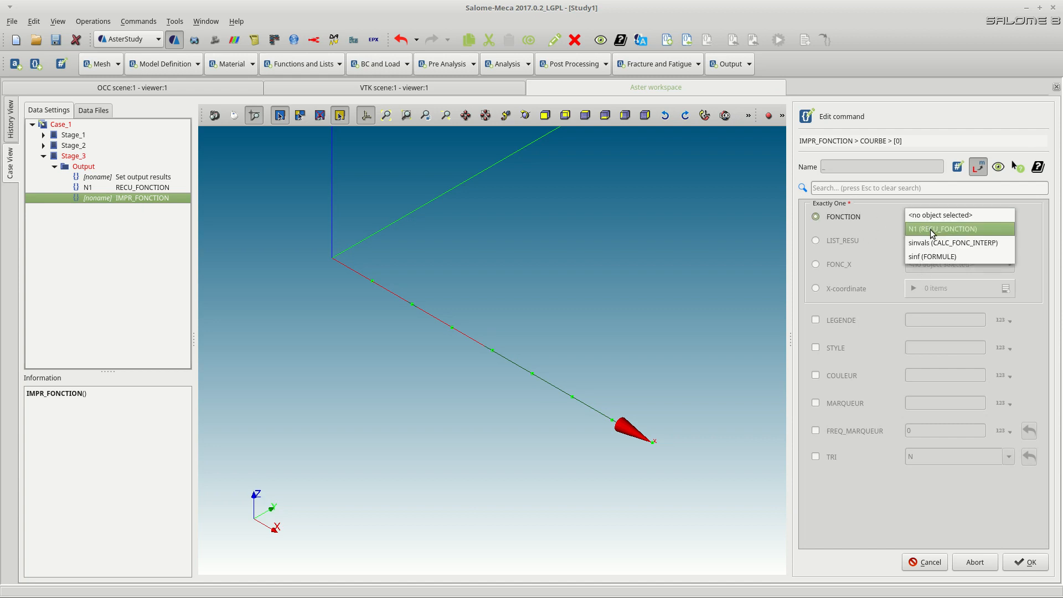
click(930, 230)
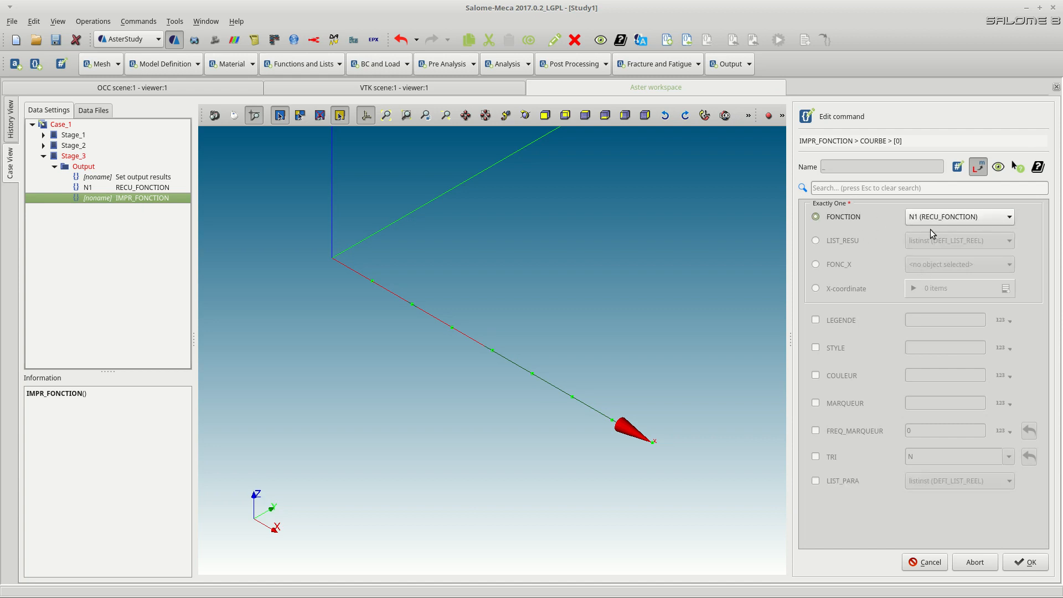
click(836, 348)
click(850, 403)
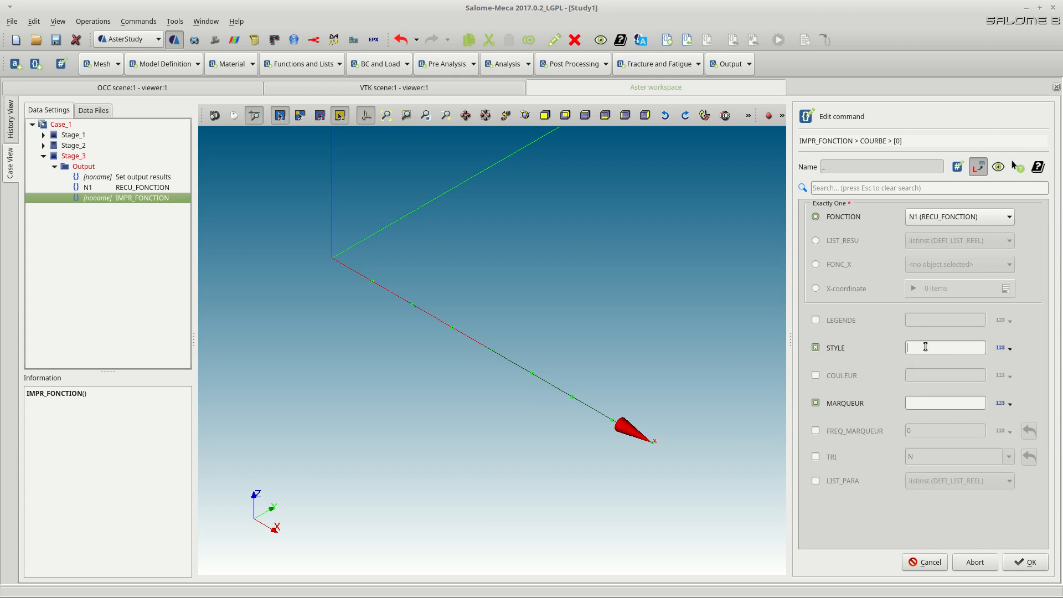
click(918, 402)
text(0)
click(1020, 563)
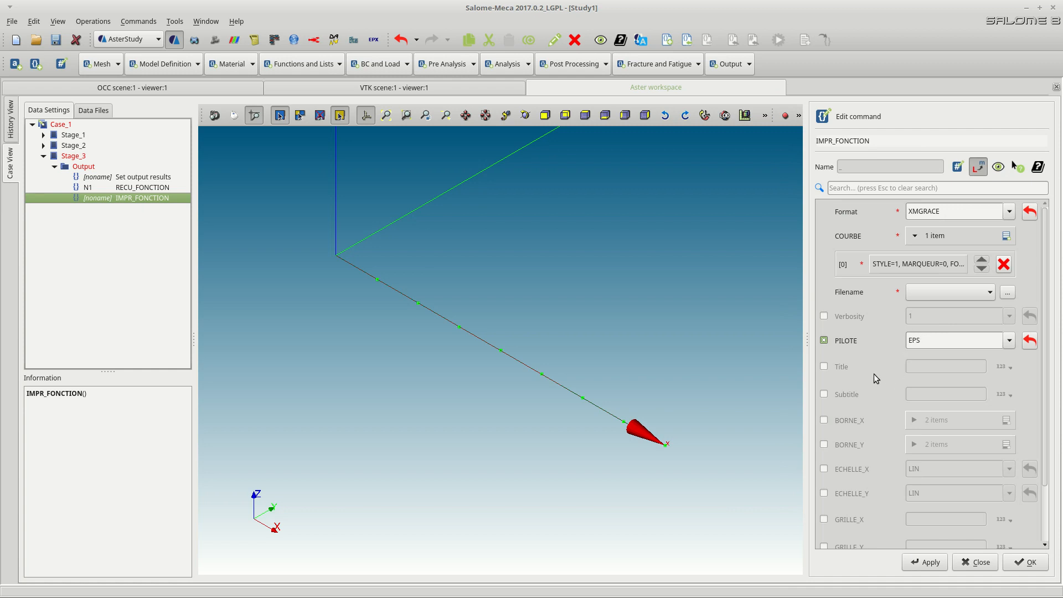
Set the IMPR_FONCTION output file to N1.eps in the Tutorial_8 folder
click(1005, 294)
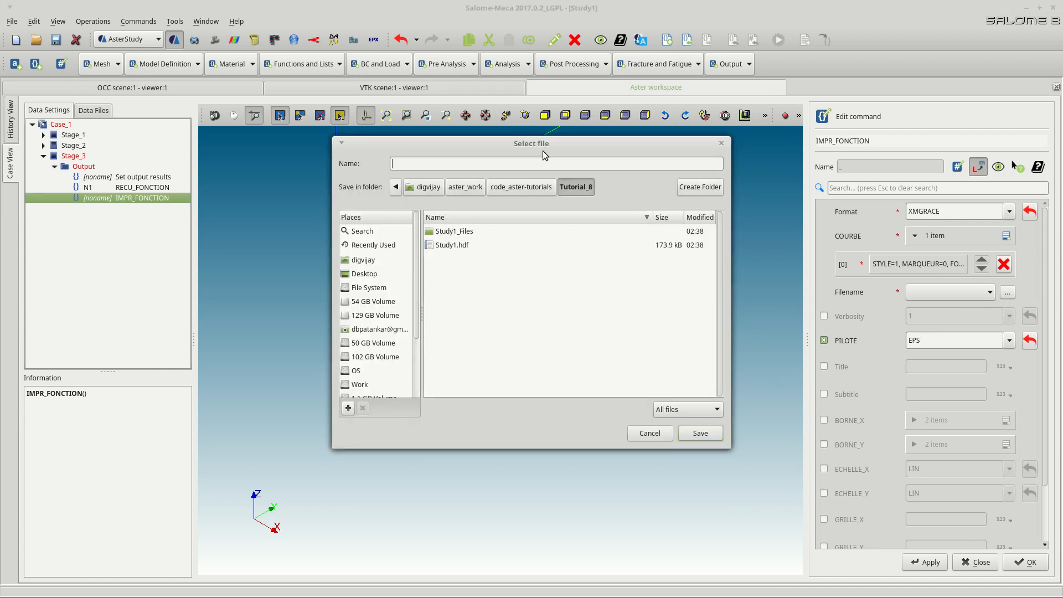
text(N1.eps)
click(702, 434)
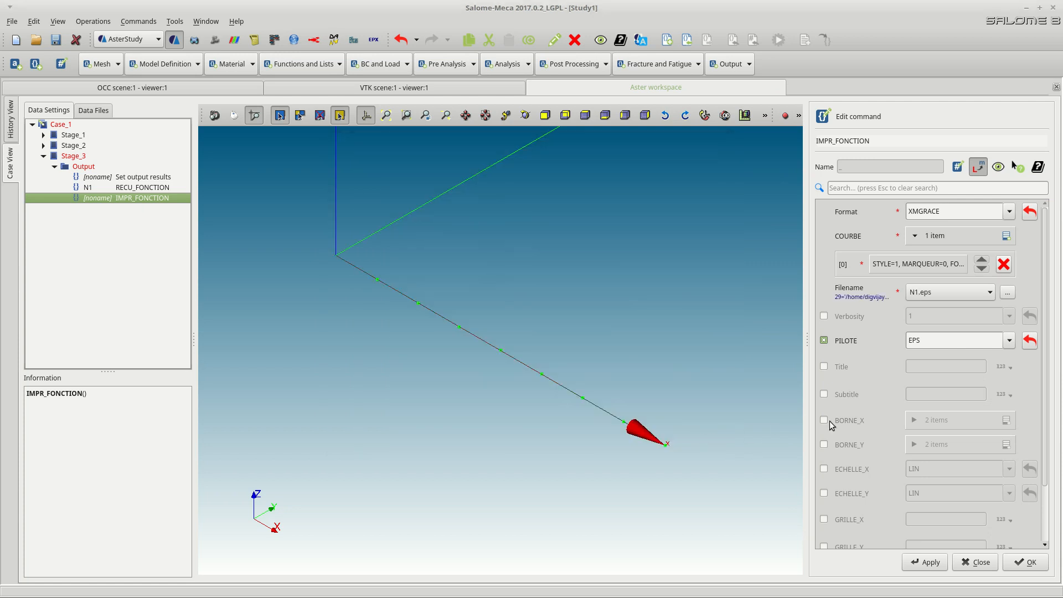
Enable the axis legends and set LEGENDE_X to Time(s) and LEGENDE_Y to Displacement(m)
scroll(844, 432, down, 2)
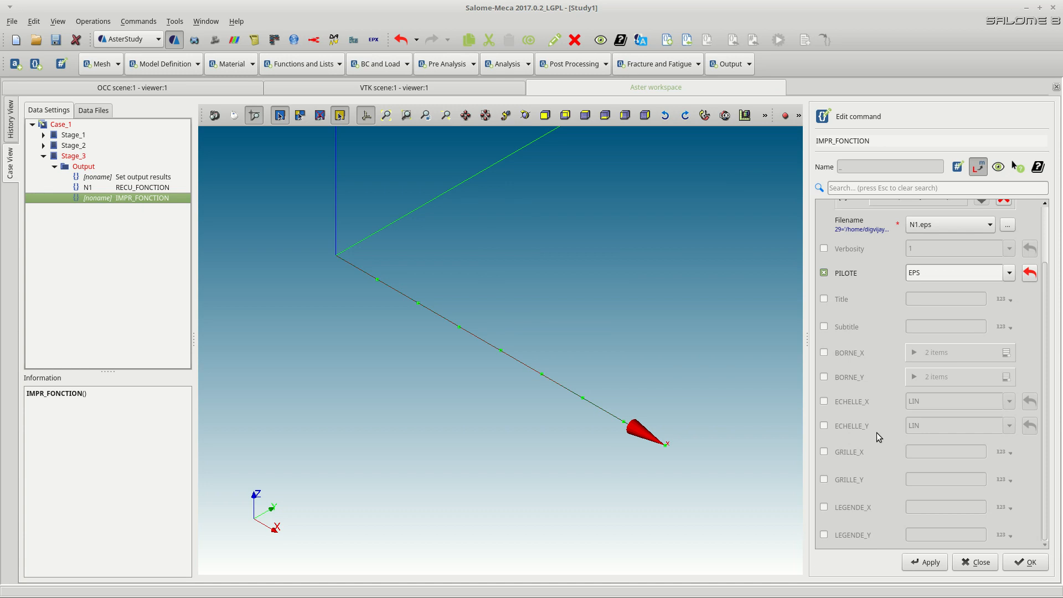
scroll(876, 433, up, 2)
scroll(875, 433, down, 2)
click(851, 512)
click(852, 535)
click(919, 507)
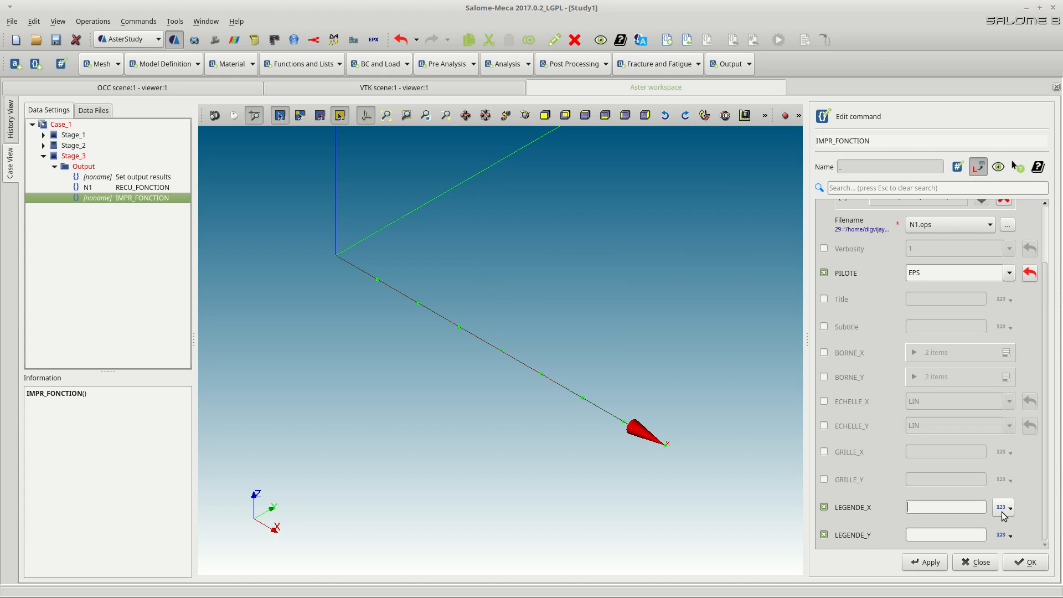
text(Time)
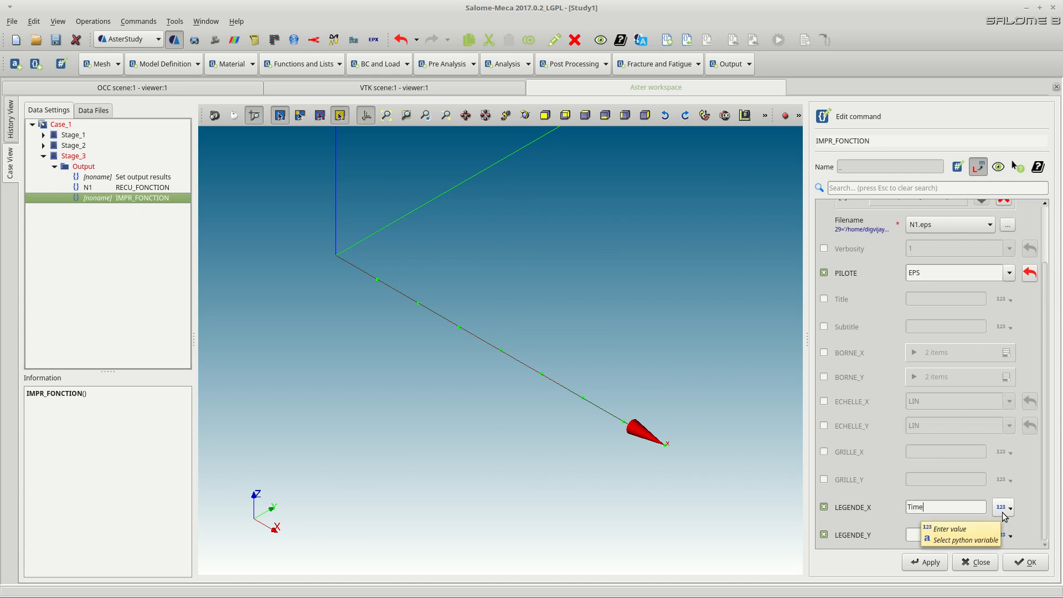
text((s))
click(937, 534)
text(Displace)
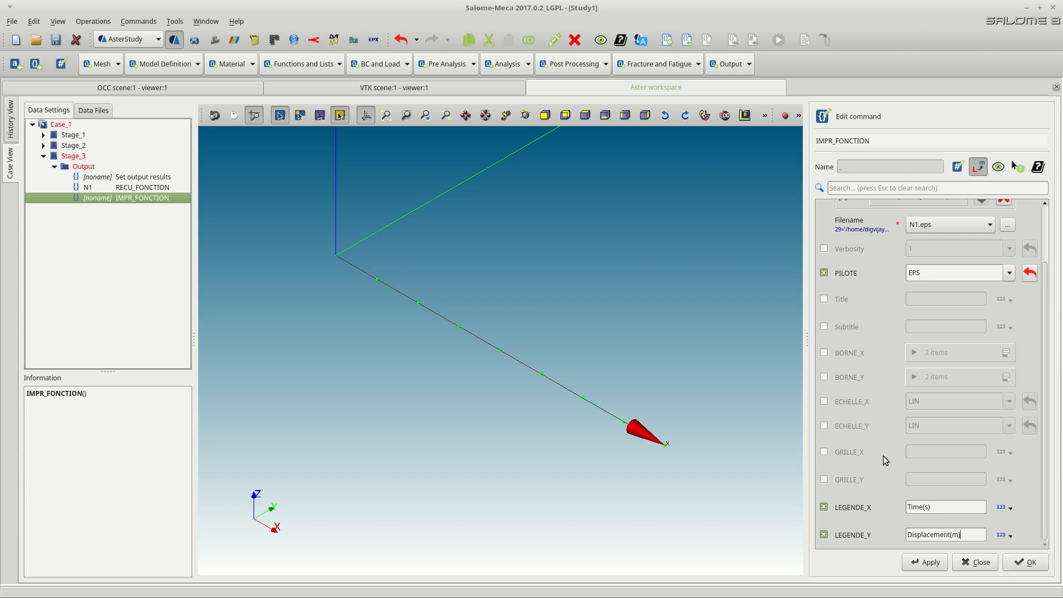
Give the plot the title "Displacement with time" and save the IMPR_FONCTION command
scroll(882, 456, up, 3)
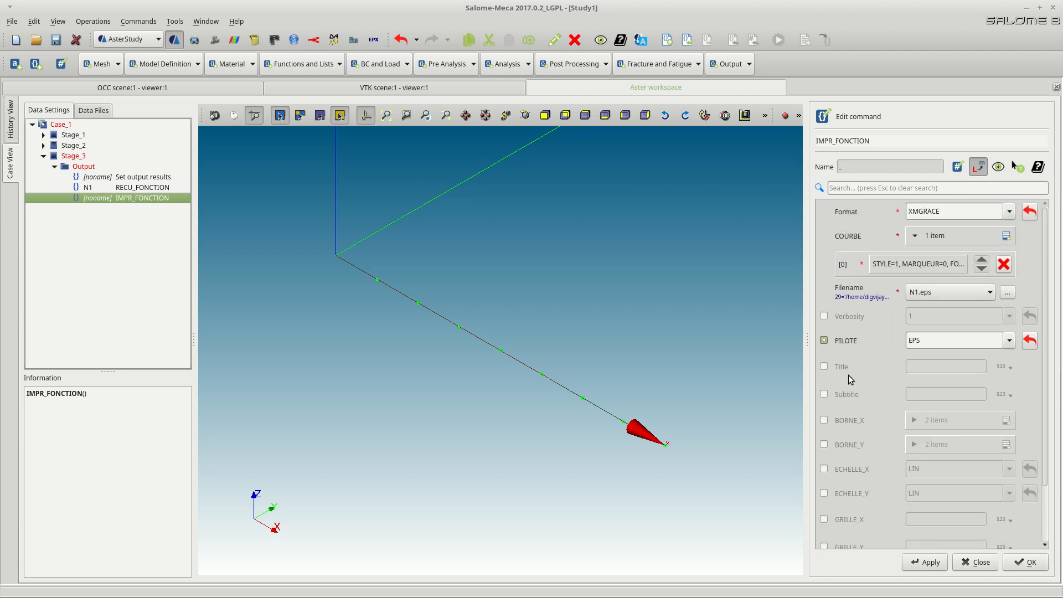
click(855, 375)
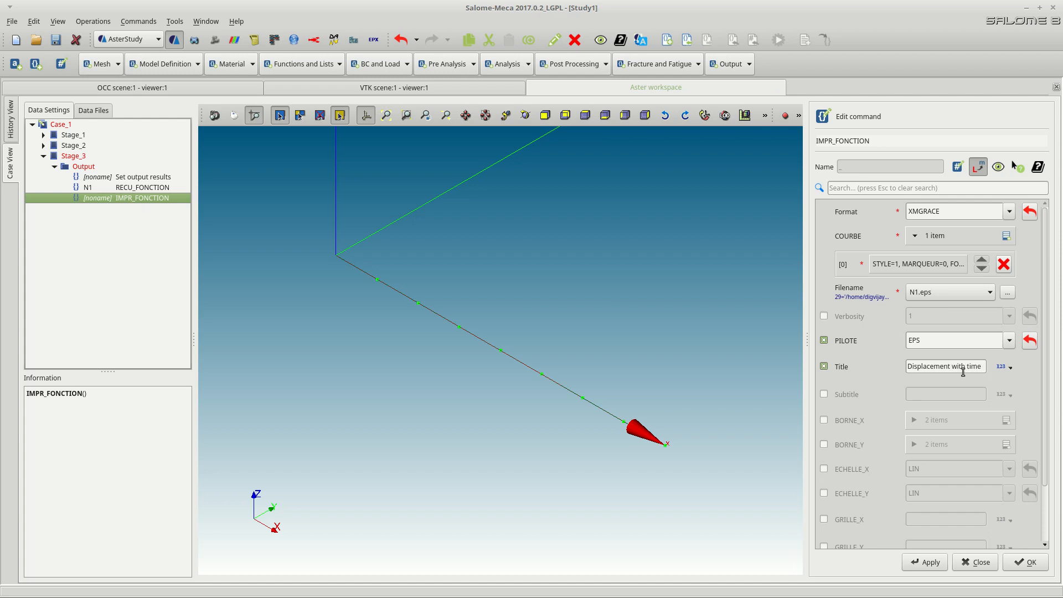
scroll(859, 400, down, 3)
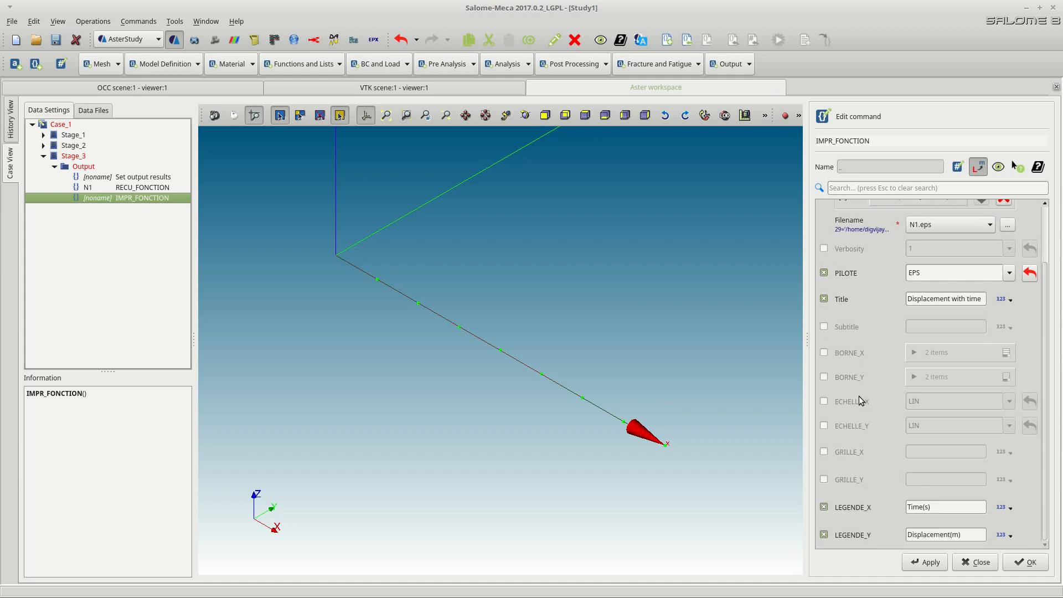
click(1023, 566)
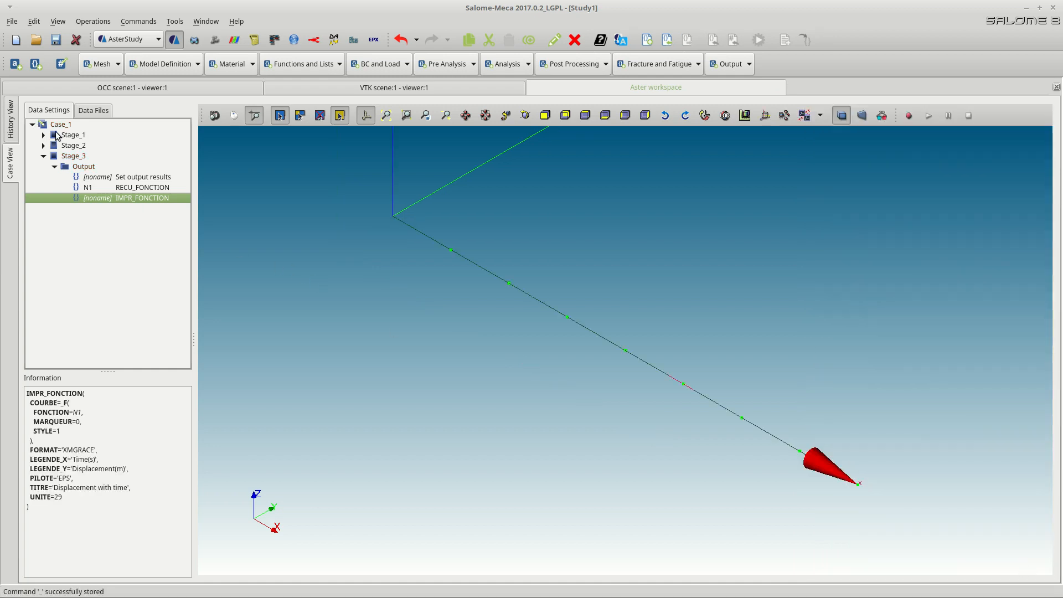
Save the study and run Case_1 through all three stages
click(44, 156)
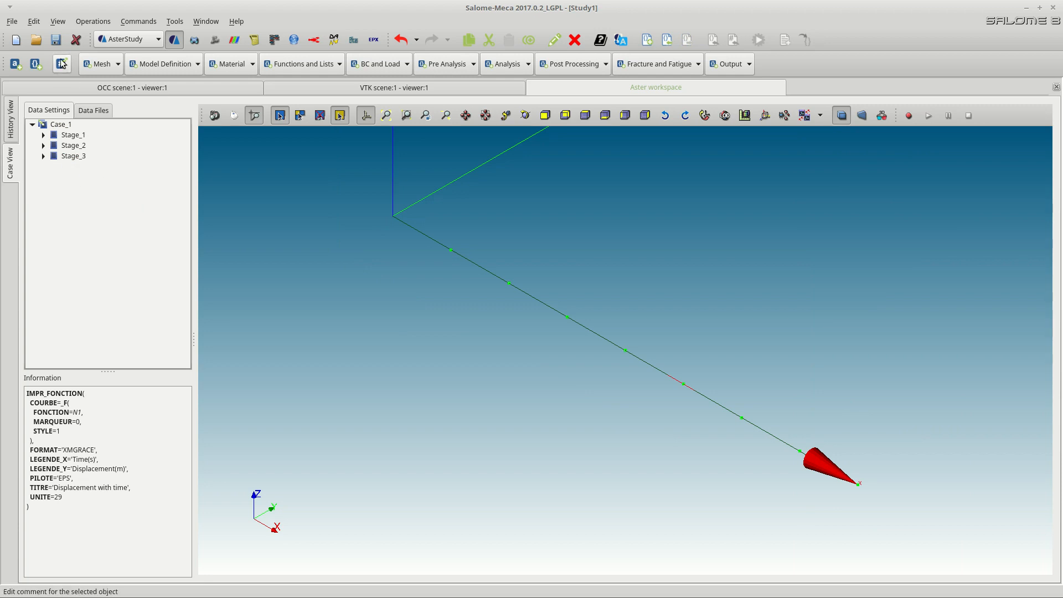
click(57, 41)
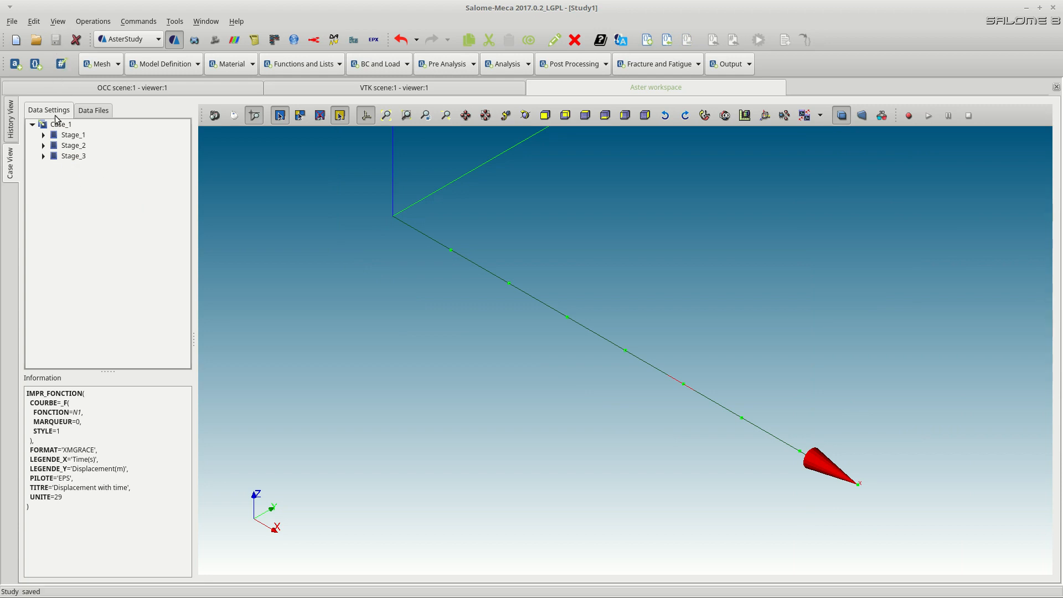
click(759, 40)
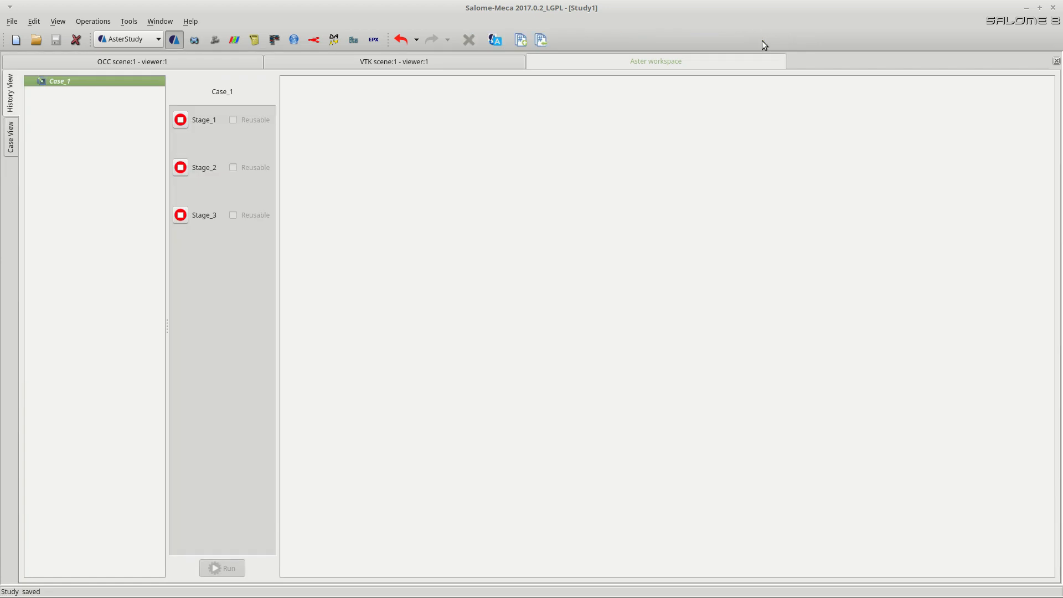
click(181, 215)
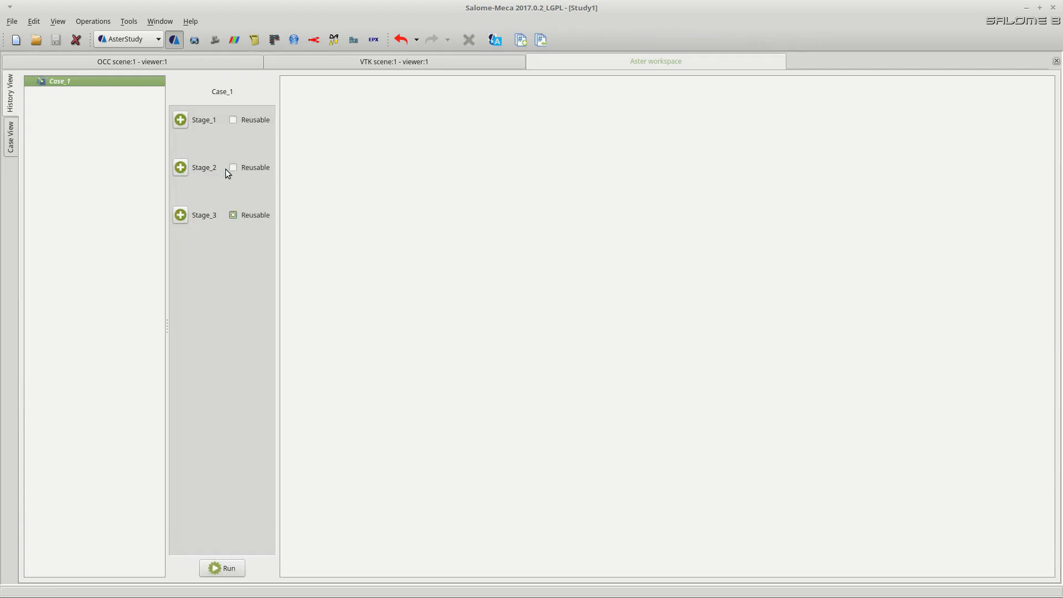
click(227, 570)
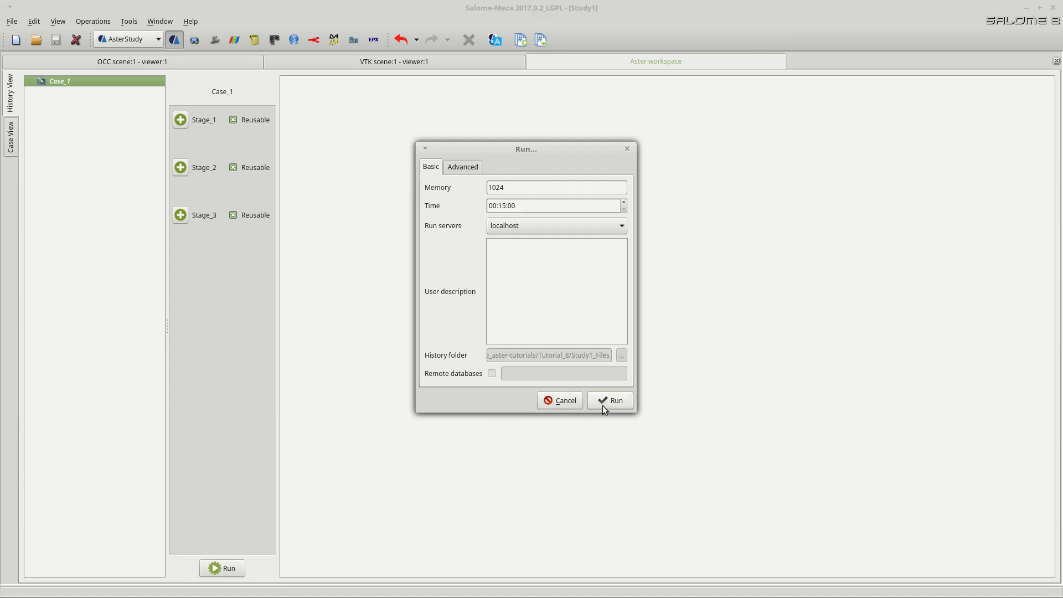
click(617, 401)
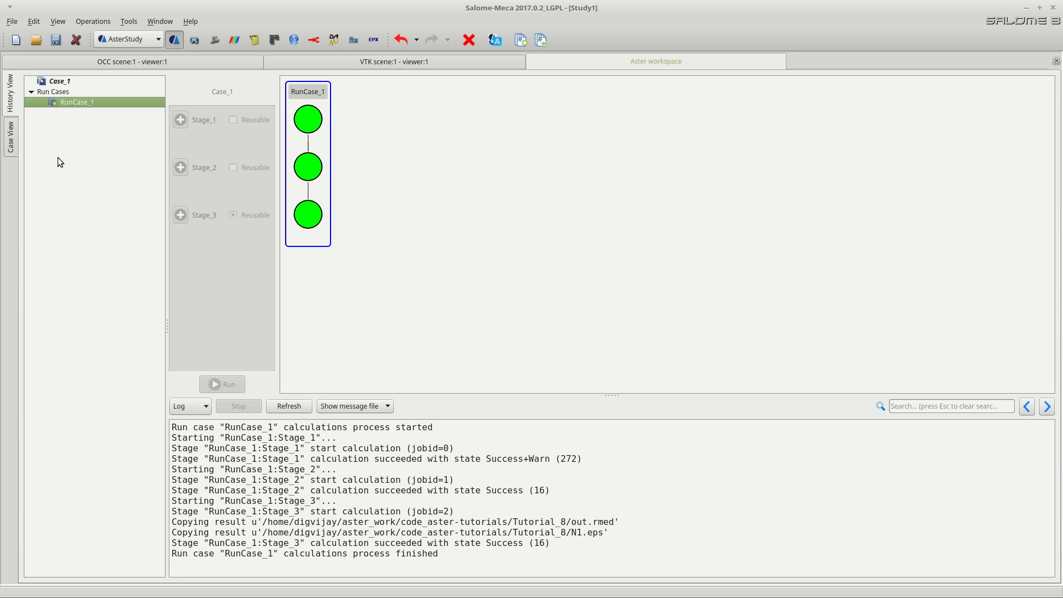
Switch to the file manager and open the exported plot N1.eps from the aster_work/code_aster-tutorials/Tutorial_8 folder
click(11, 145)
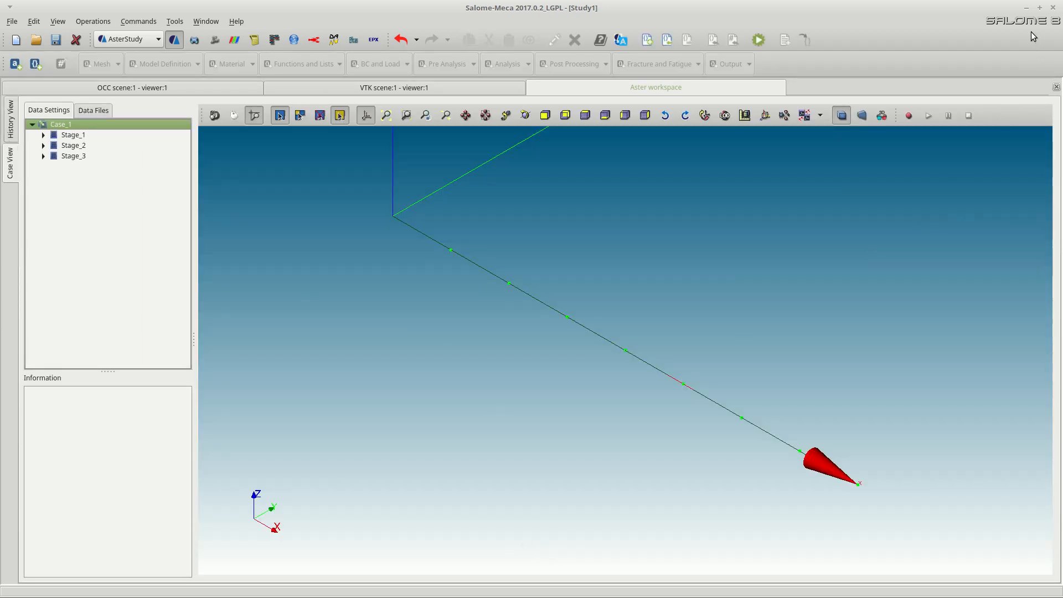
click(1026, 8)
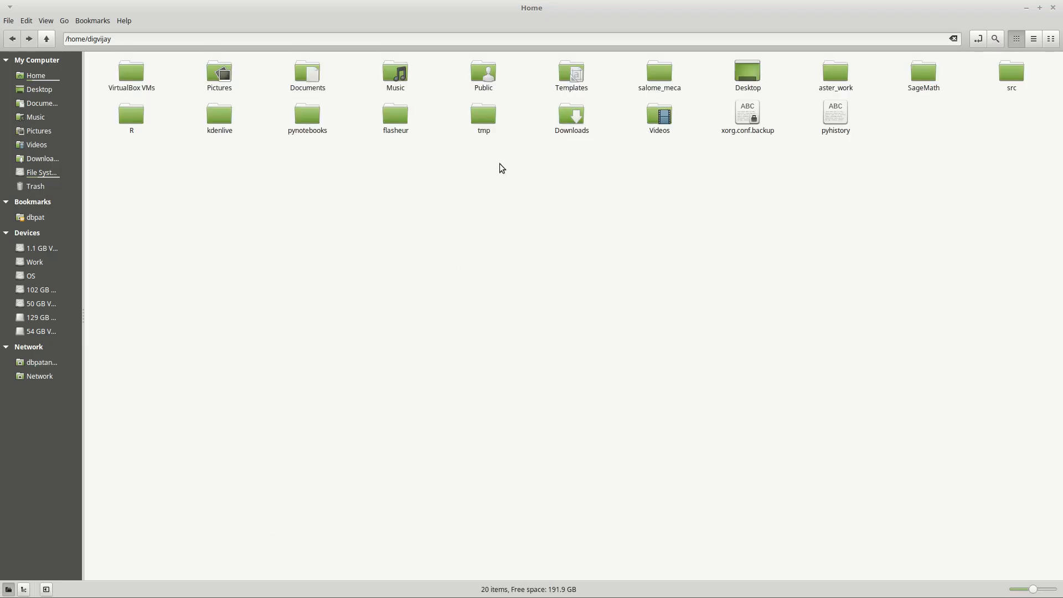
double_click(826, 75)
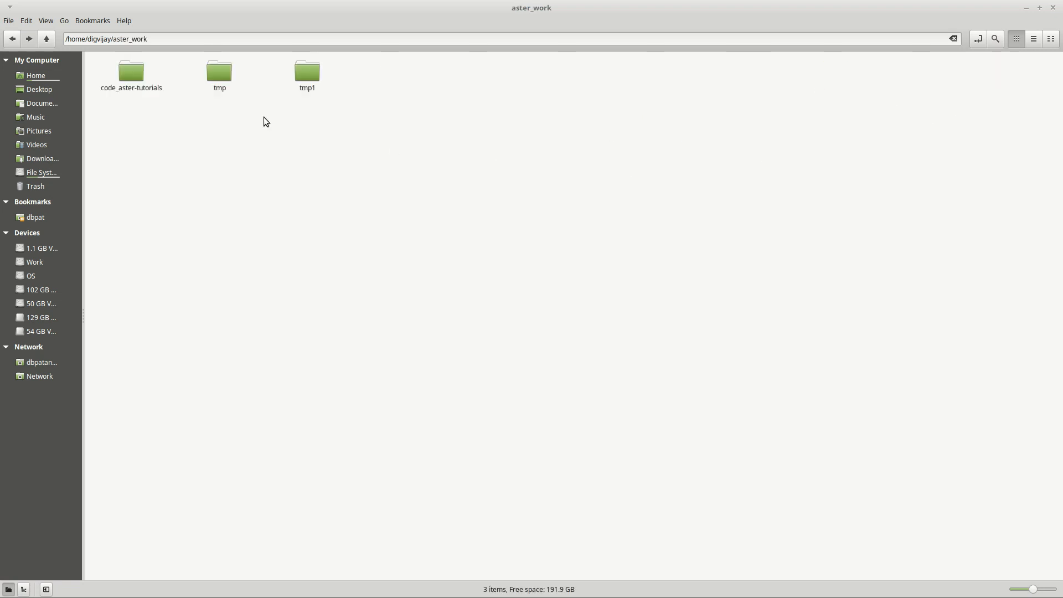
double_click(140, 77)
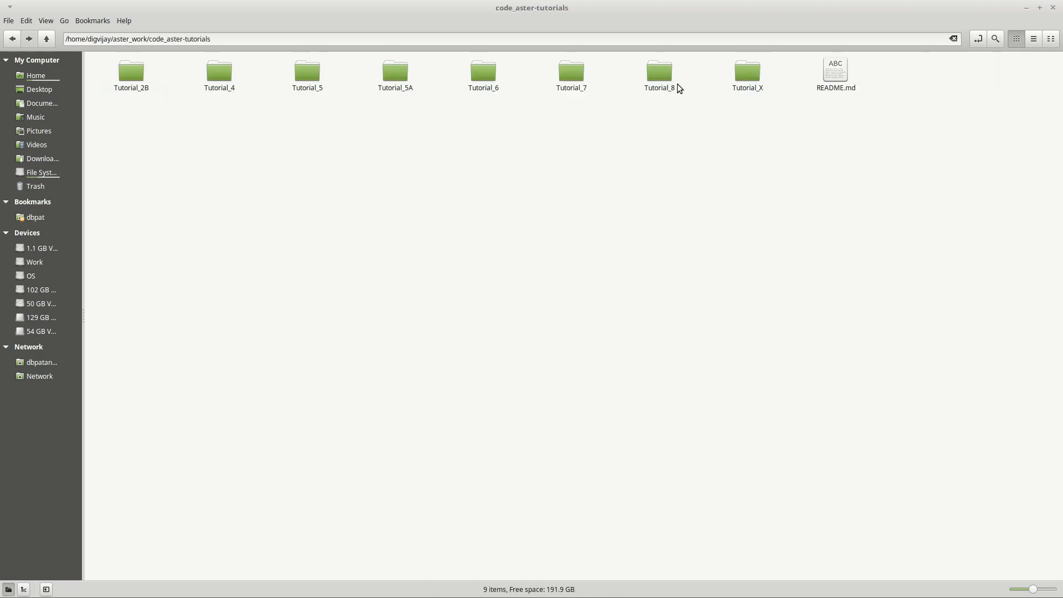
double_click(663, 75)
click(222, 78)
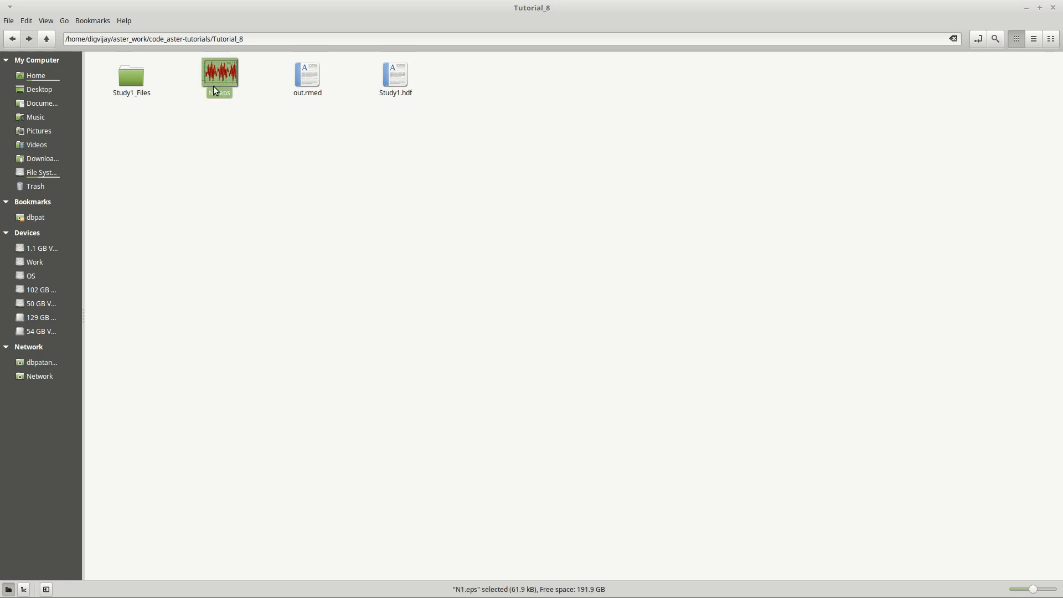
double_click(219, 74)
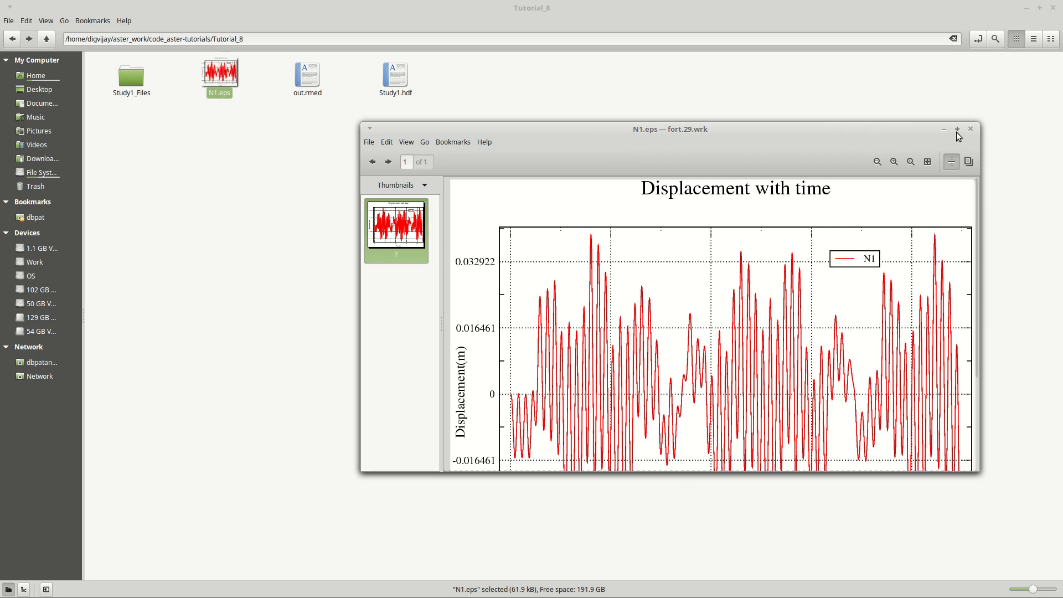
Examine the full N1 displacement-time curve in a maximized viewer, then close the plot and minimize the file manager
click(956, 130)
scroll(621, 299, down, 6)
ctrl+scroll(620, 298, down, 4)
ctrl+scroll(619, 296, down, 1)
ctrl+scroll(620, 296, up, 1)
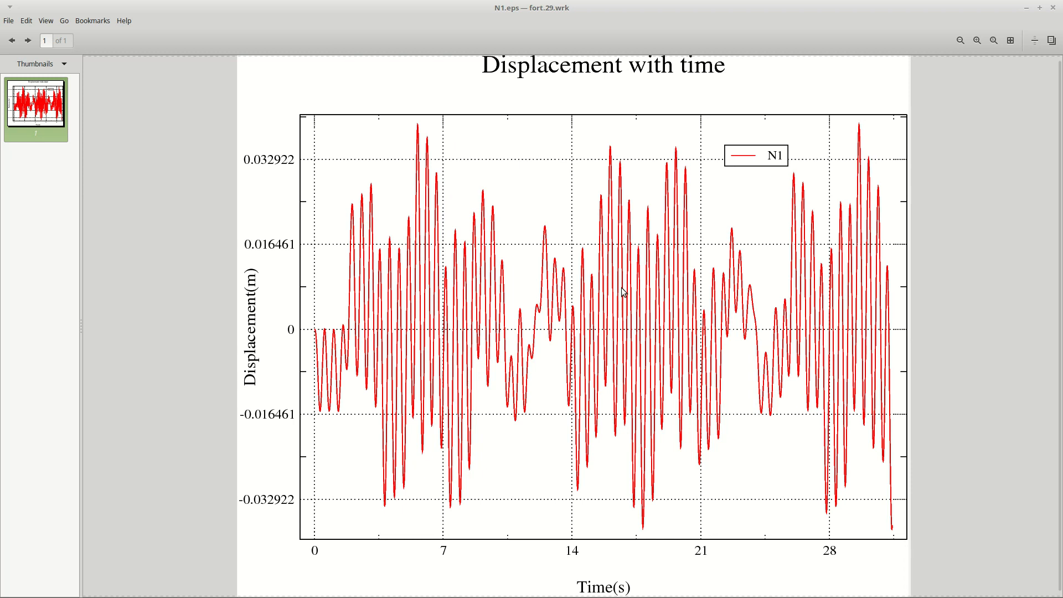
click(1054, 8)
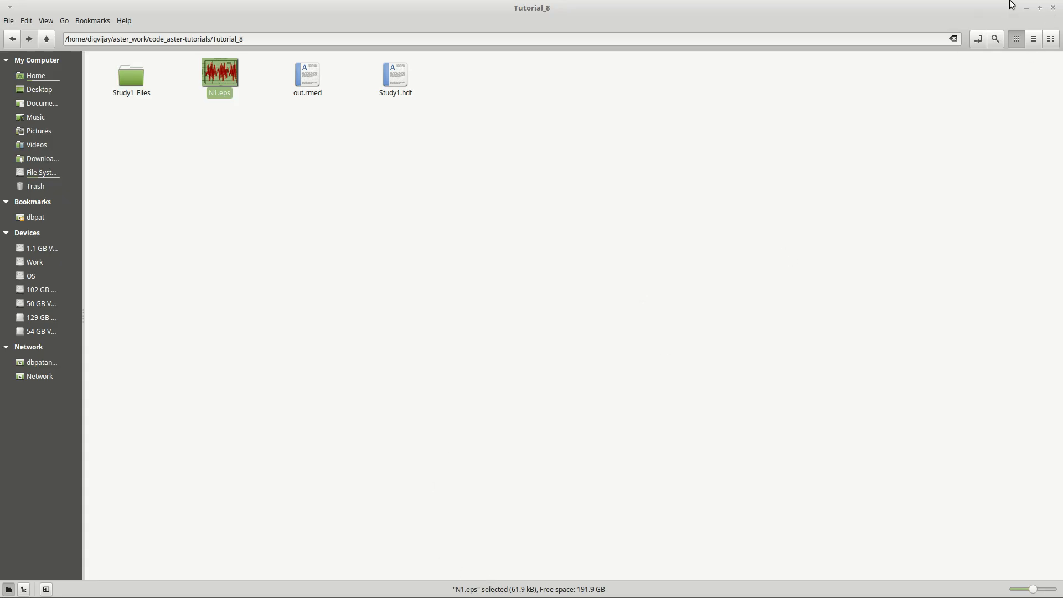
click(1026, 9)
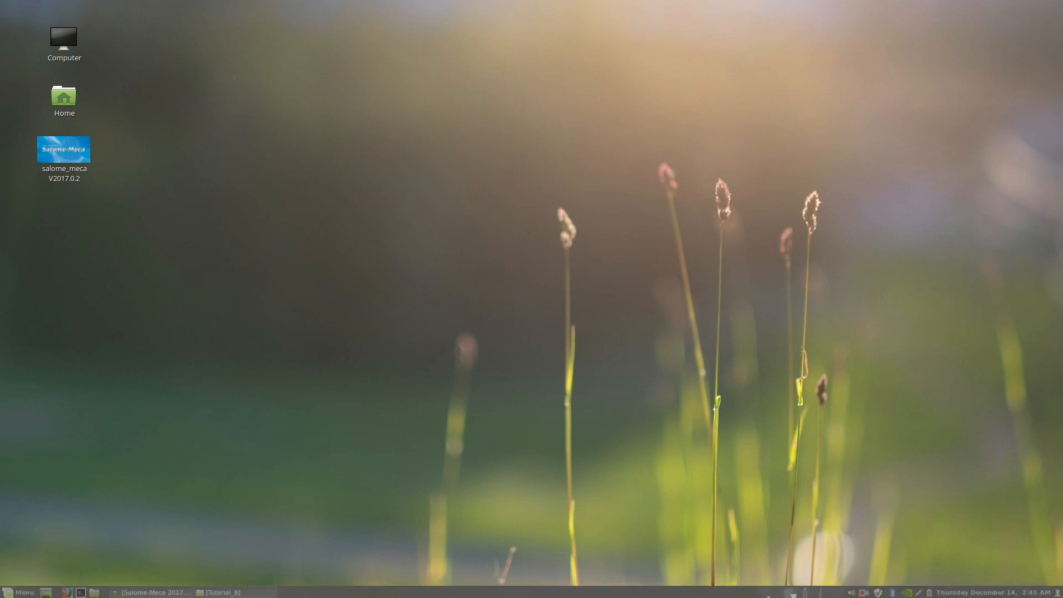
click(863, 591)
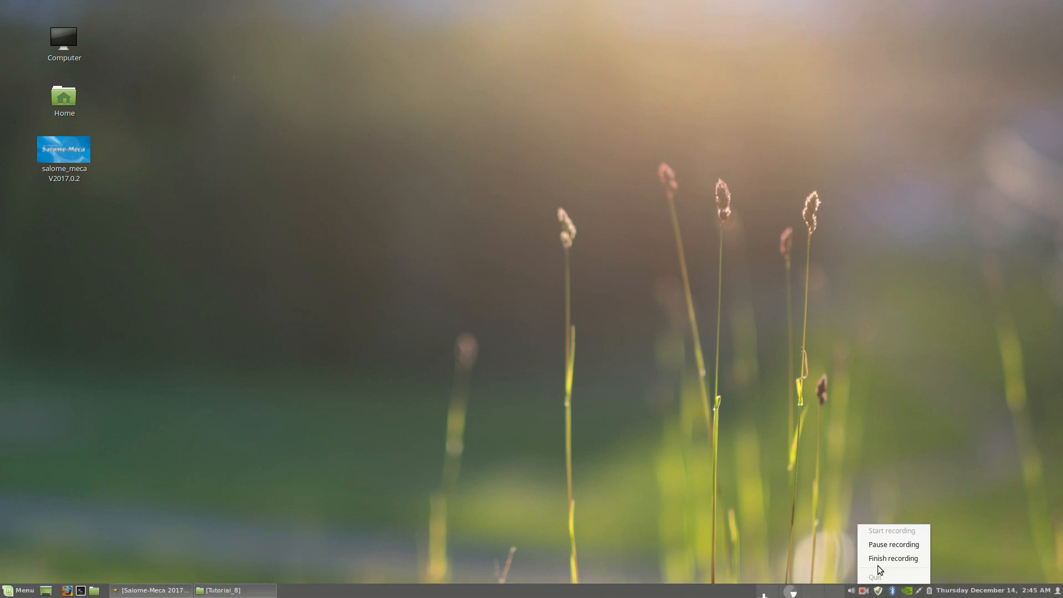
click(884, 545)
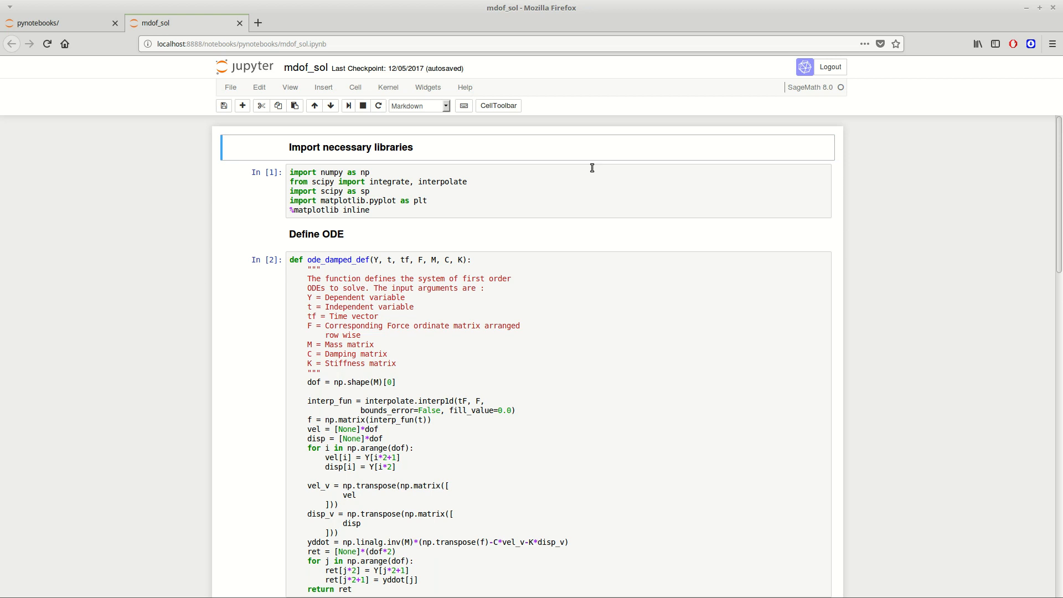
Run the library import and ODE definition cells of the mdof_sol notebook in Firefox
key(shift+Return)
key(shift+Return)
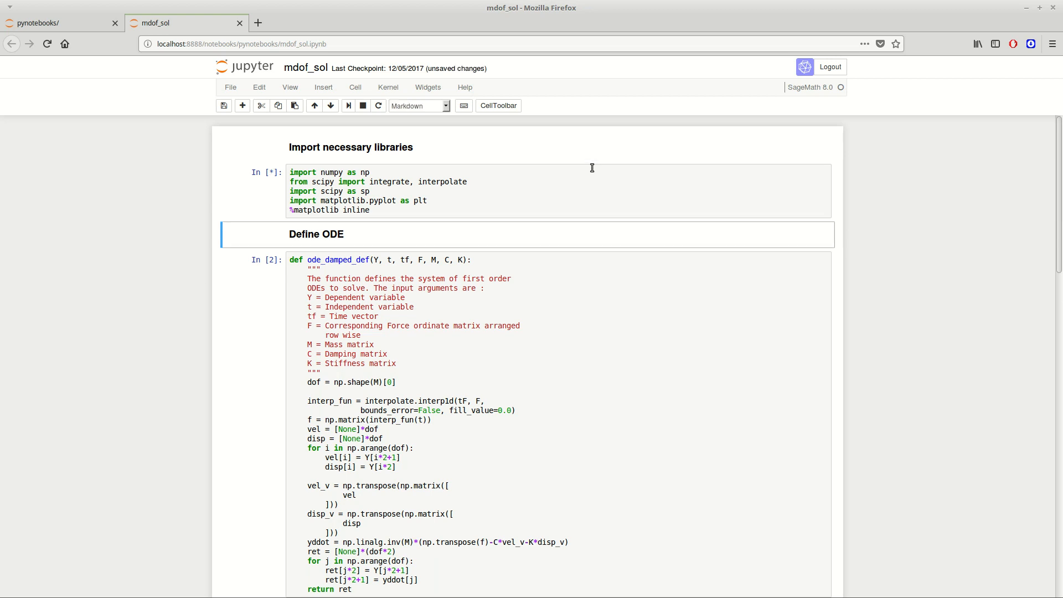
key(shift+Return)
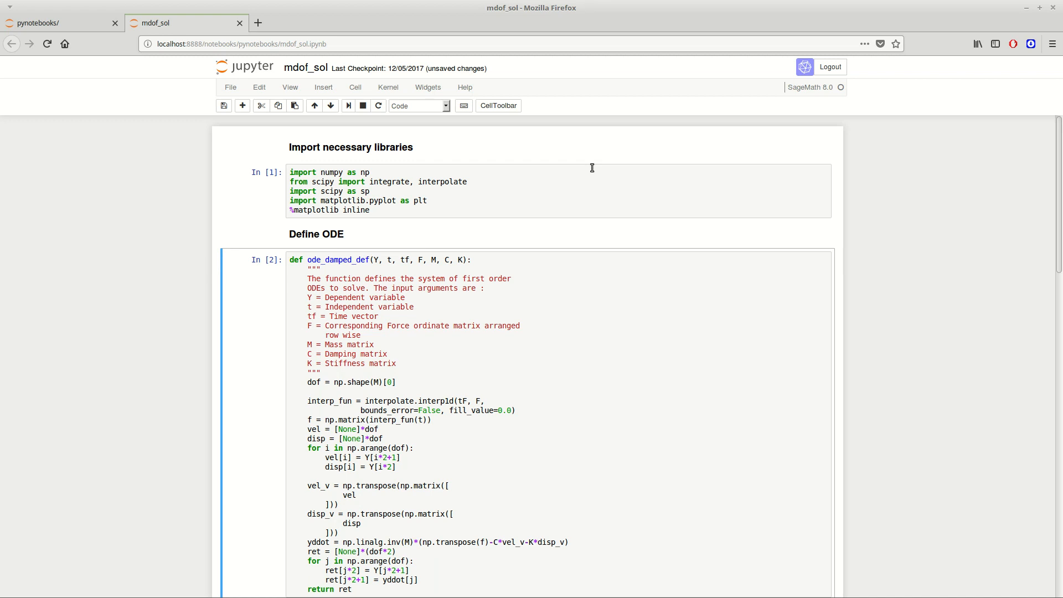
key(Down)
Review the system parameters, forcing function and initial conditions, and run the notebook's system parameters and solution cell
scroll(576, 211, down, 6)
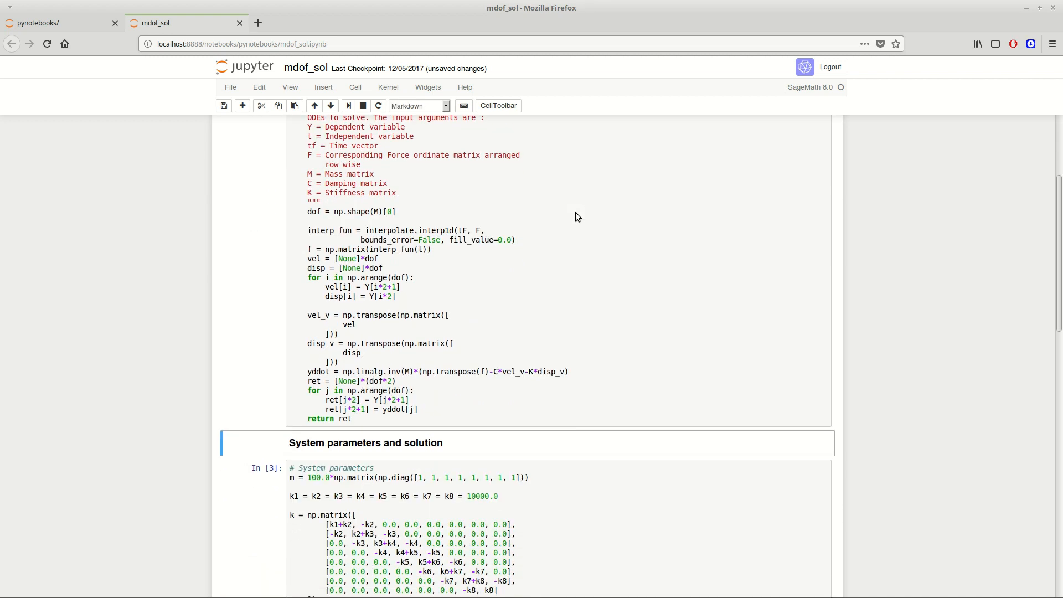
scroll(609, 261, down, 2)
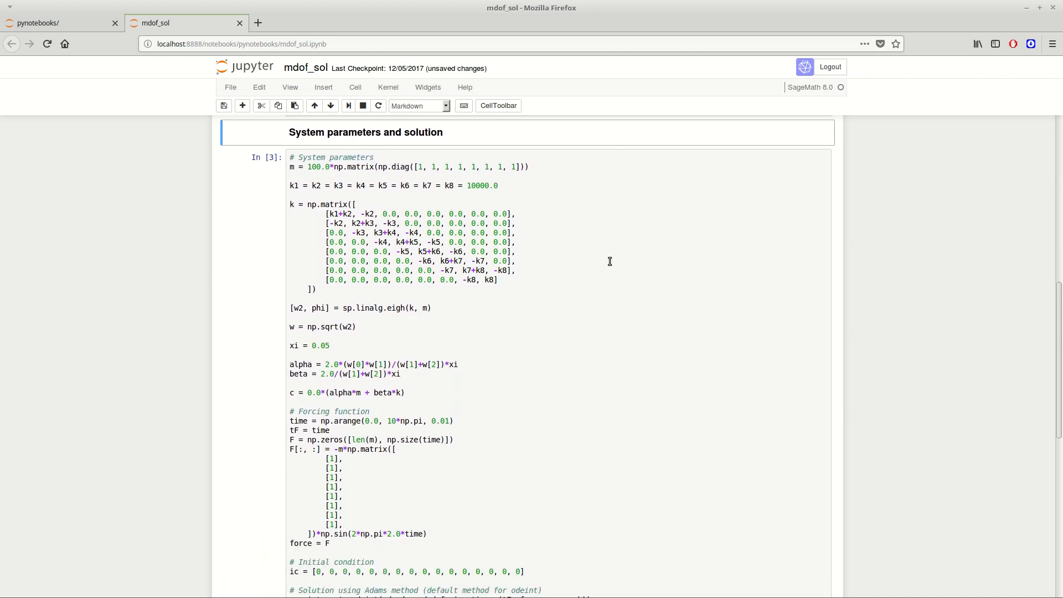
key(Down)
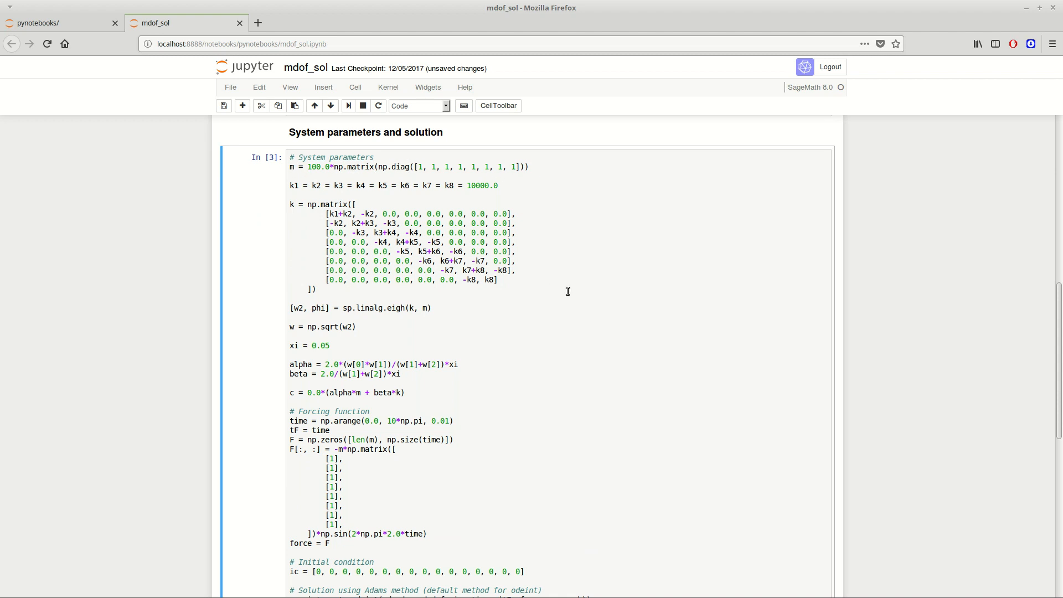
scroll(628, 300, down, 4)
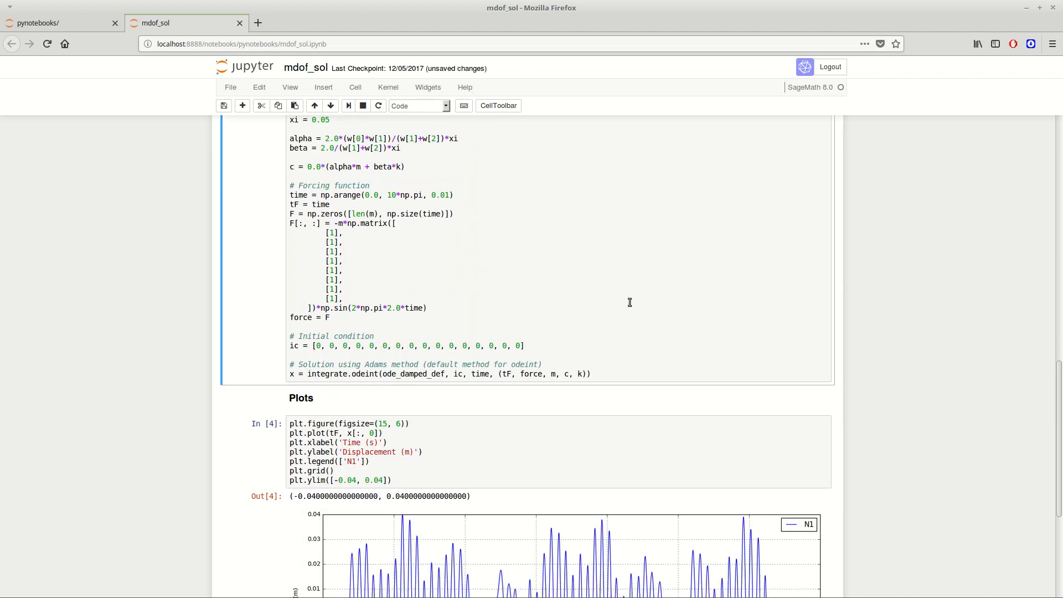
scroll(573, 308, up, 3)
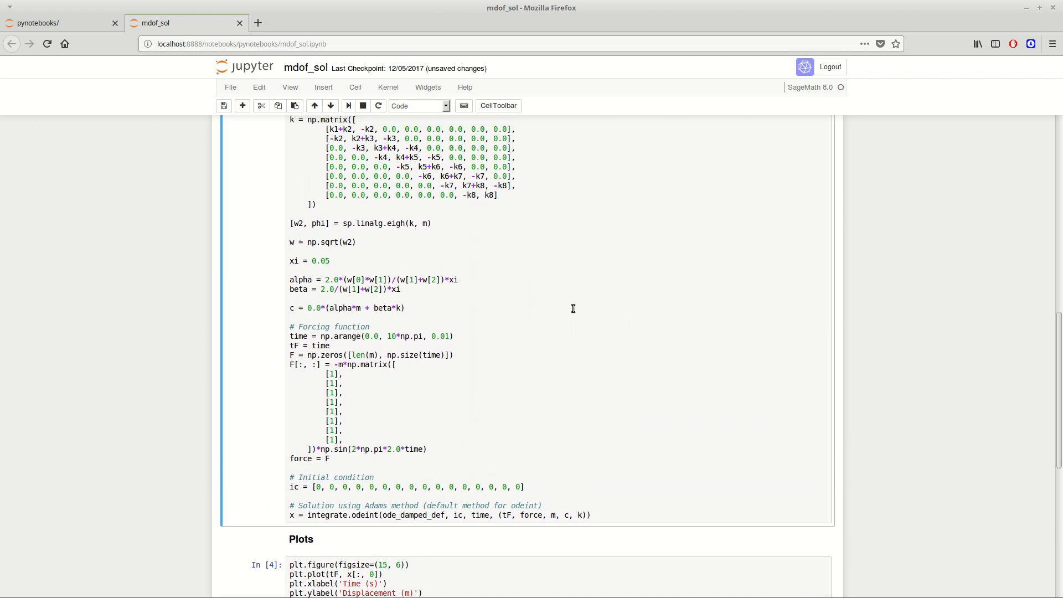
scroll(573, 309, up, 1)
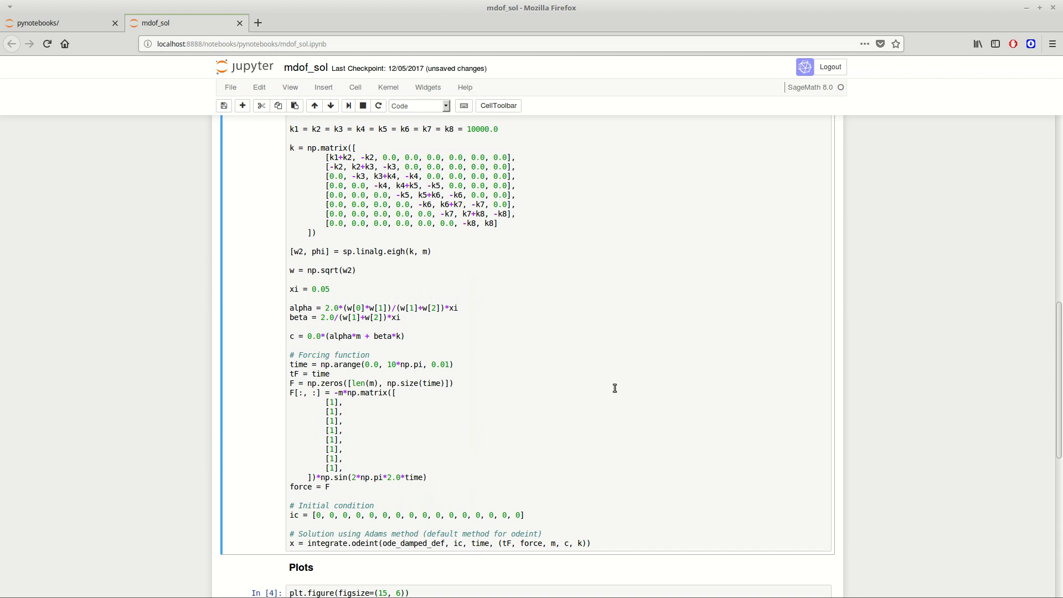
key(shift+Return)
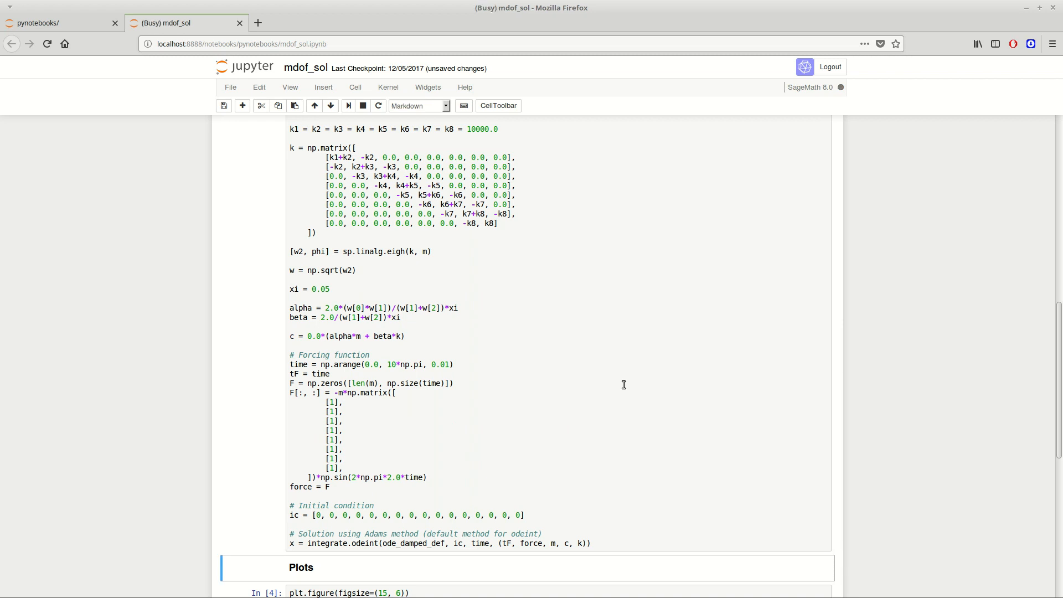
key(shift+Return)
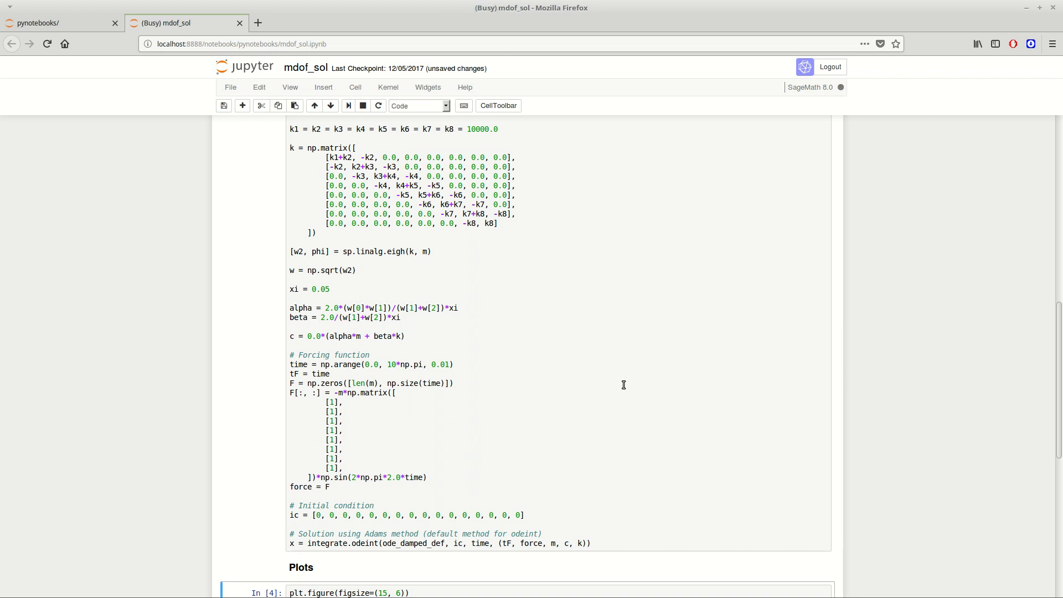
scroll(624, 385, up, 4)
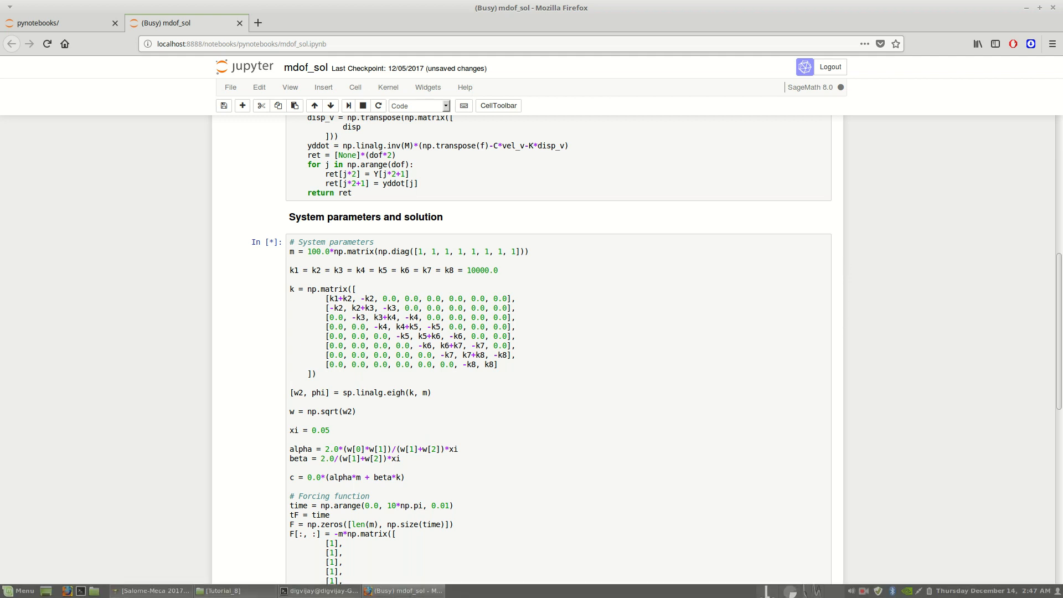
mouse_move(765, 591)
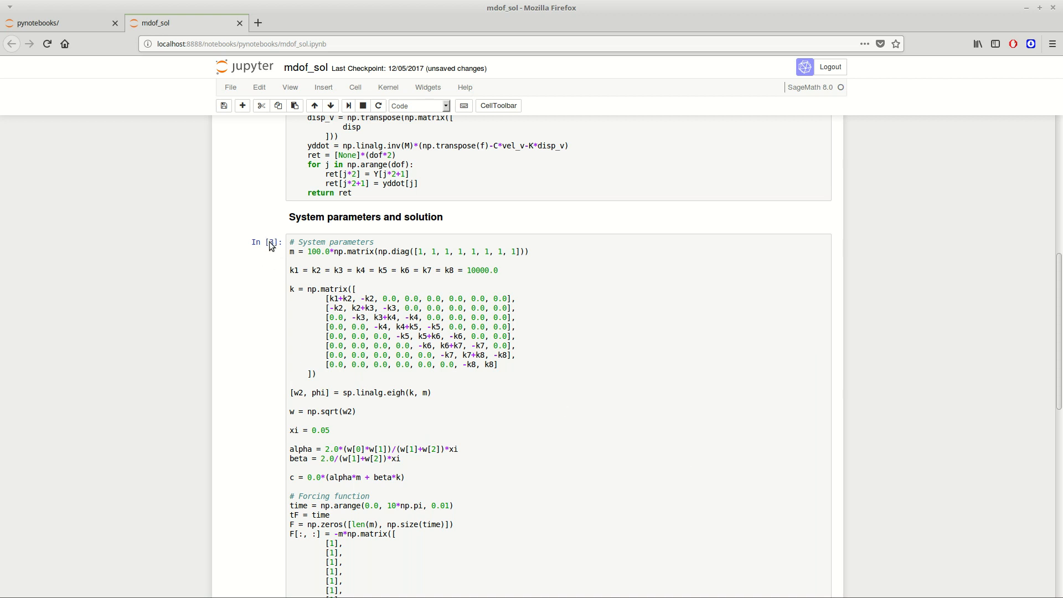
Run the Plots cell to draw the N1 displacement against time and bring the whole graph into view
scroll(527, 430, down, 8)
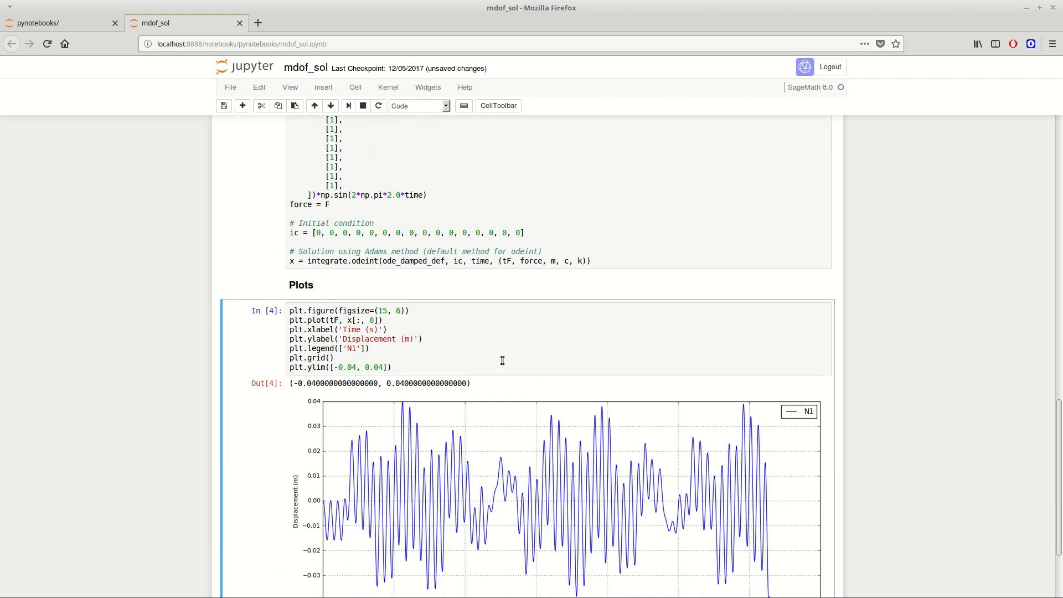
scroll(501, 360, up, 1)
key(shift+Return)
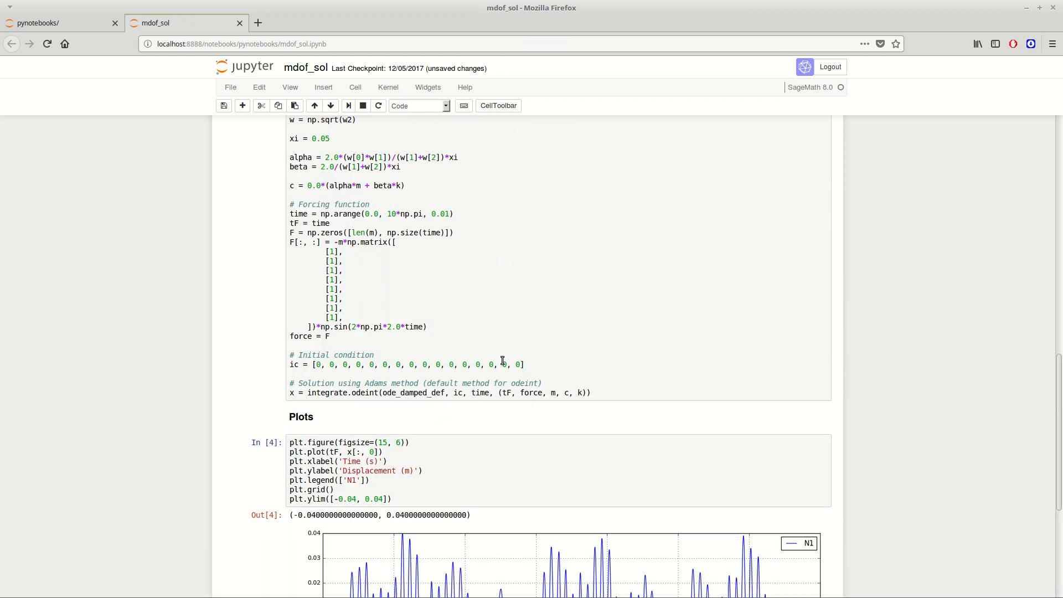
scroll(915, 375, down, 8)
scroll(916, 376, down, 1)
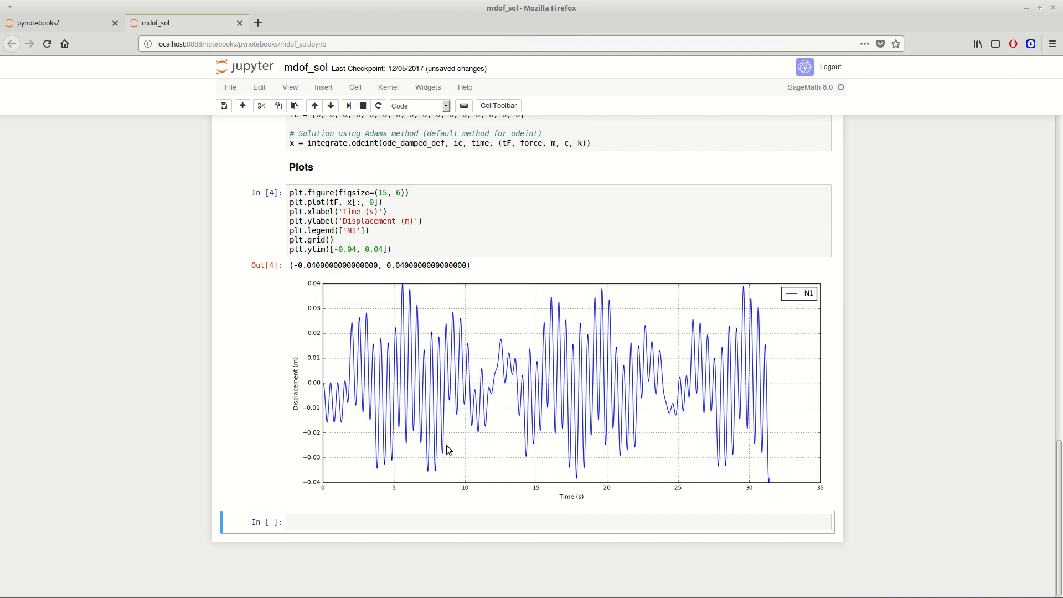
Reopen N1.eps from the Tutorial_8 folder, compare its curve with the notebook's N1 plot, and close the plot viewer
mouse_move(287, 594)
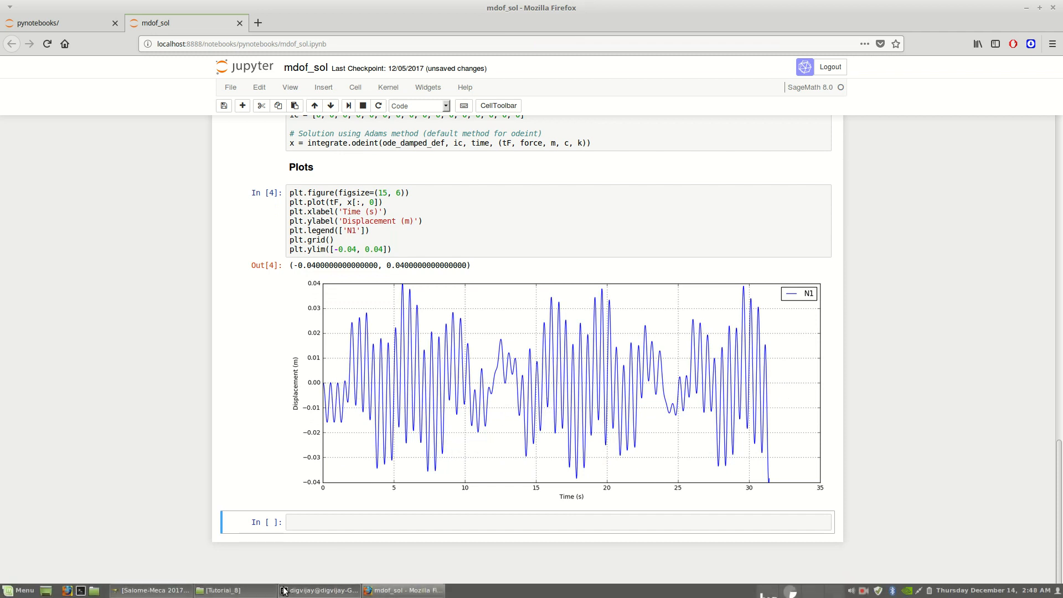
click(250, 592)
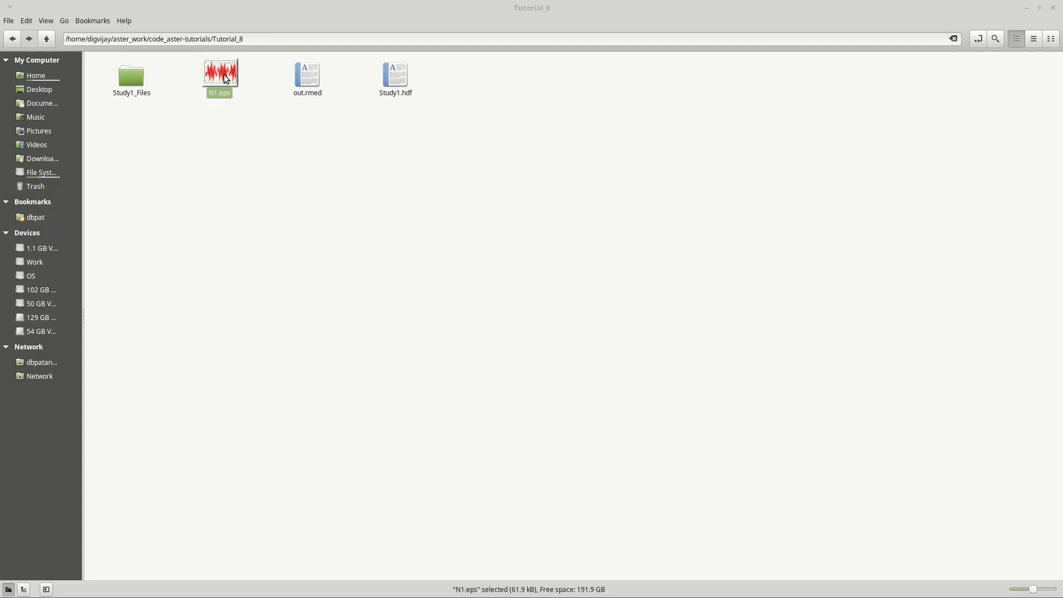
double_click(223, 78)
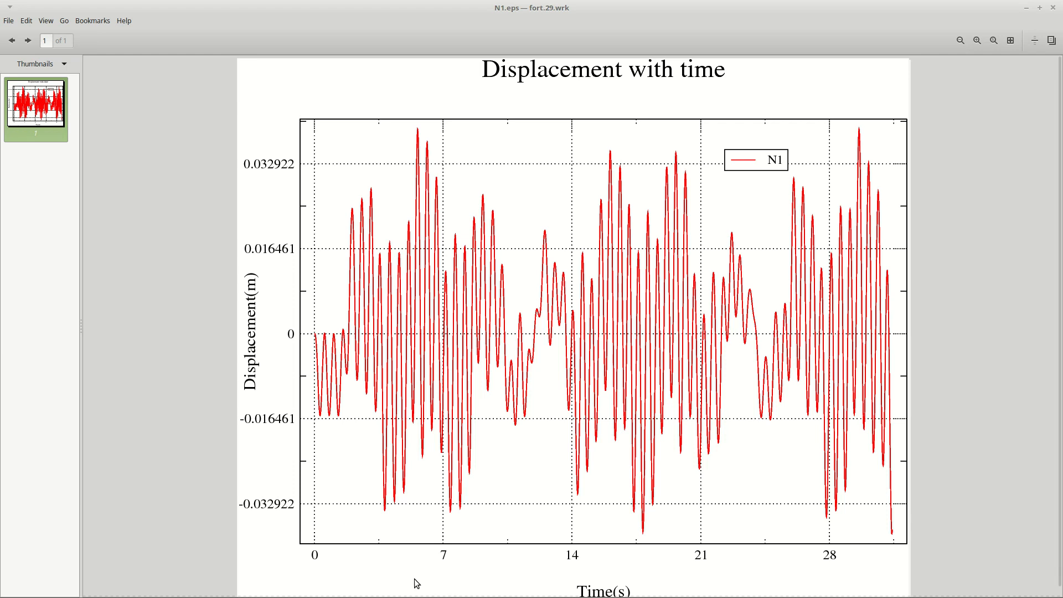
mouse_move(492, 593)
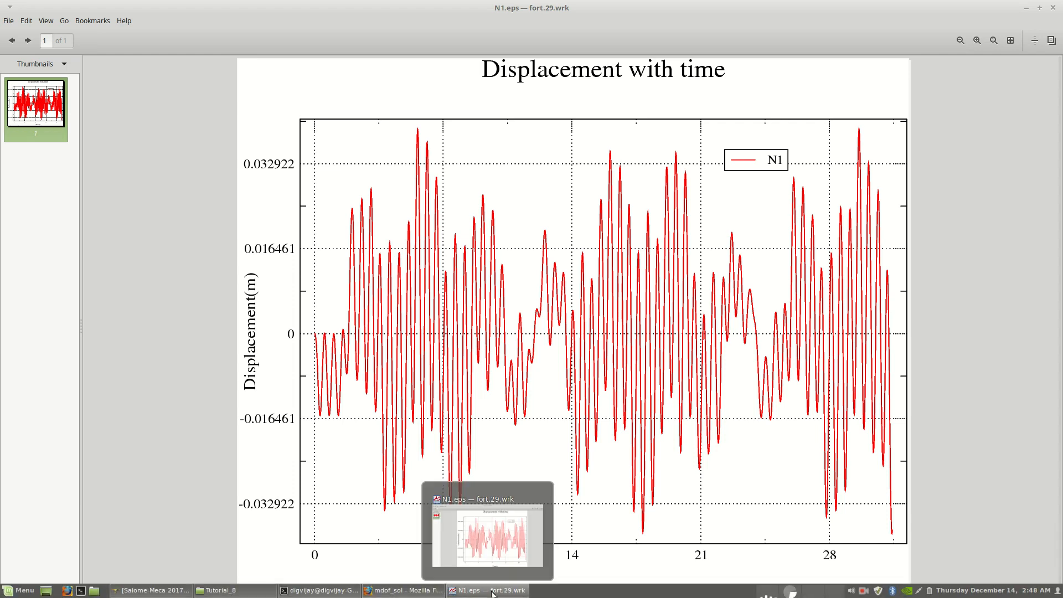
mouse_move(333, 594)
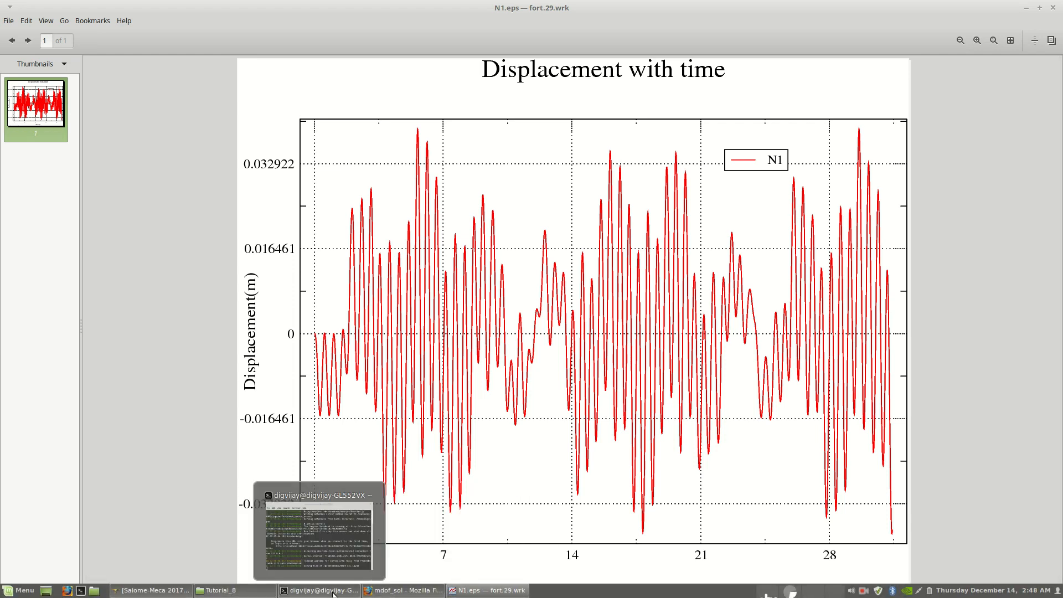
click(403, 590)
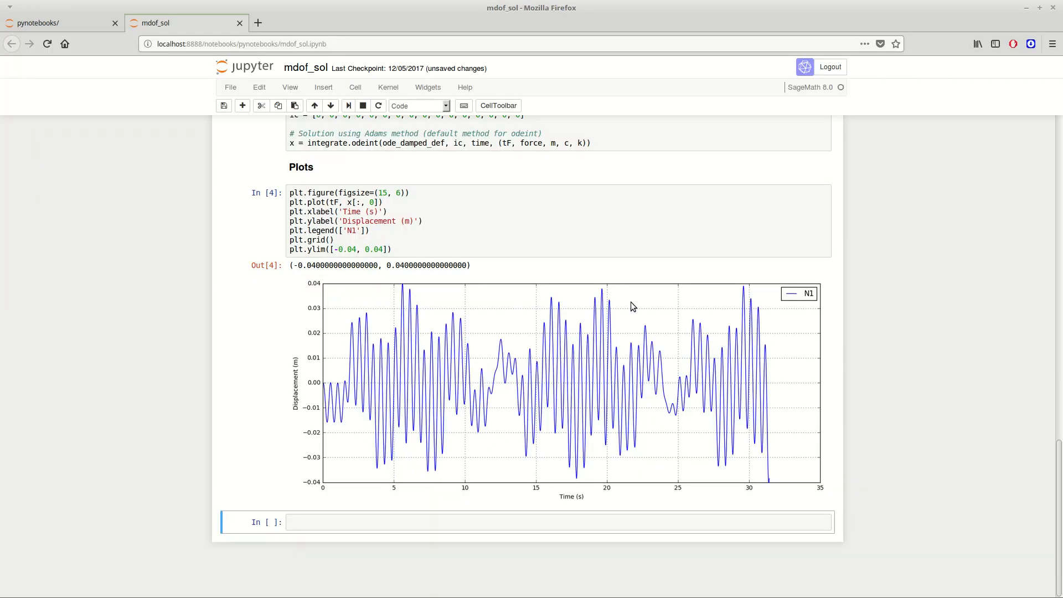
click(475, 591)
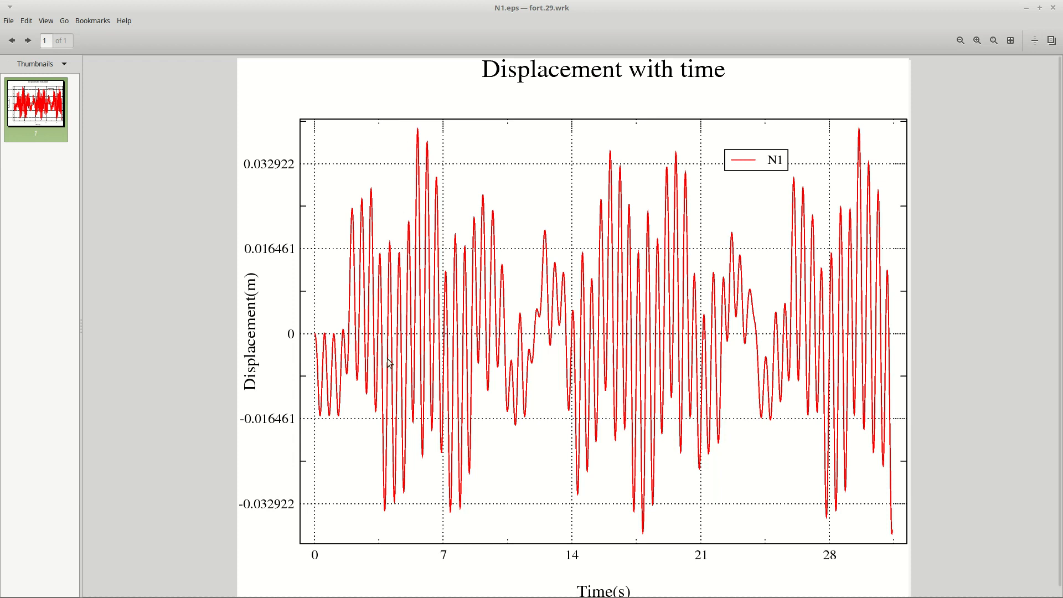
mouse_move(447, 594)
click(1050, 10)
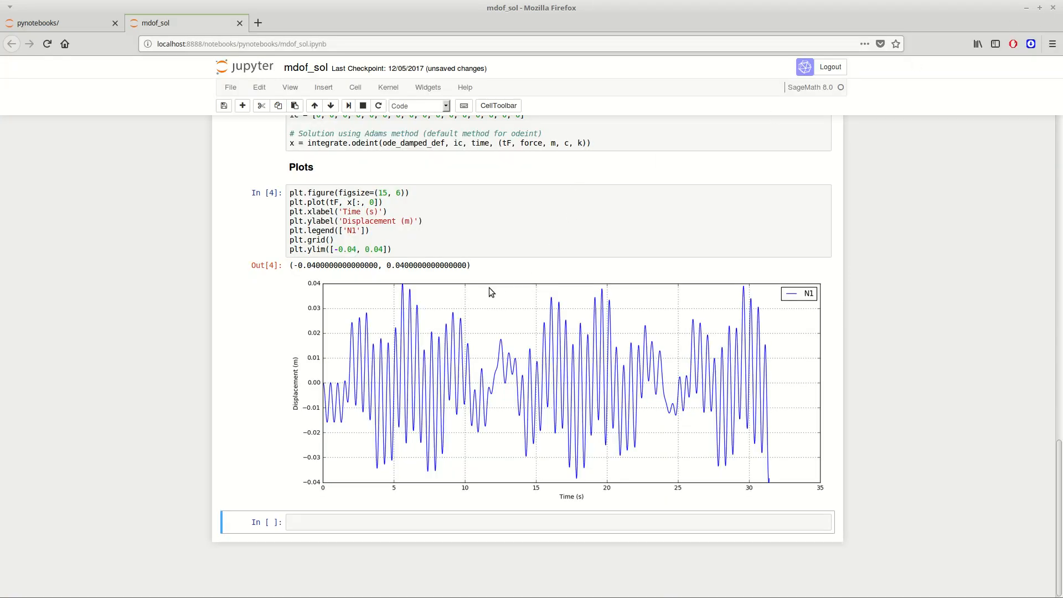
Minimize the notebook, file manager and terminal windows and switch back to the Salome-Meca study
scroll(379, 253, up, 15)
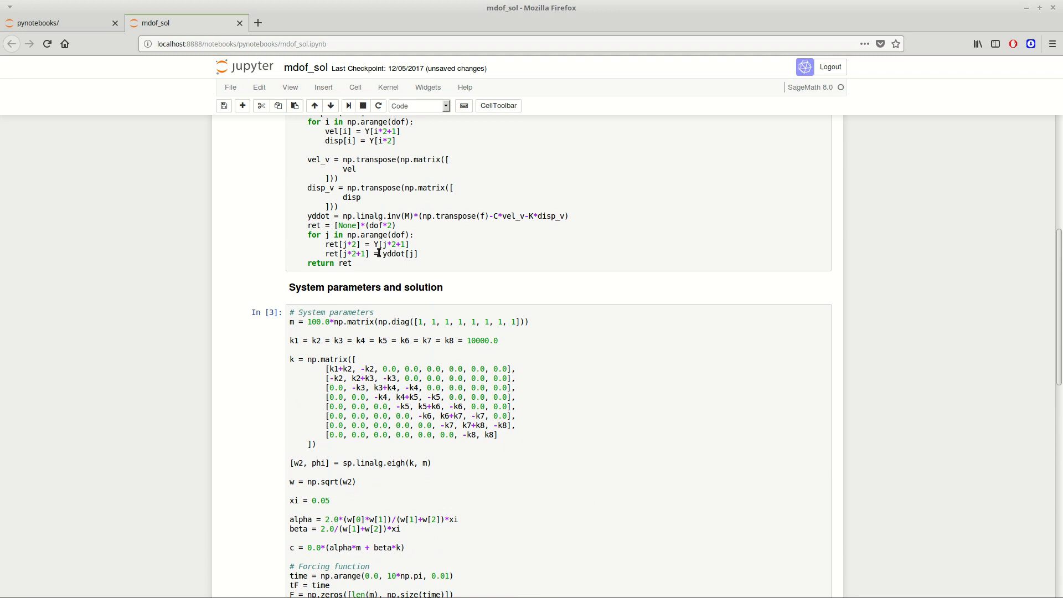
scroll(379, 252, up, 2)
click(1026, 8)
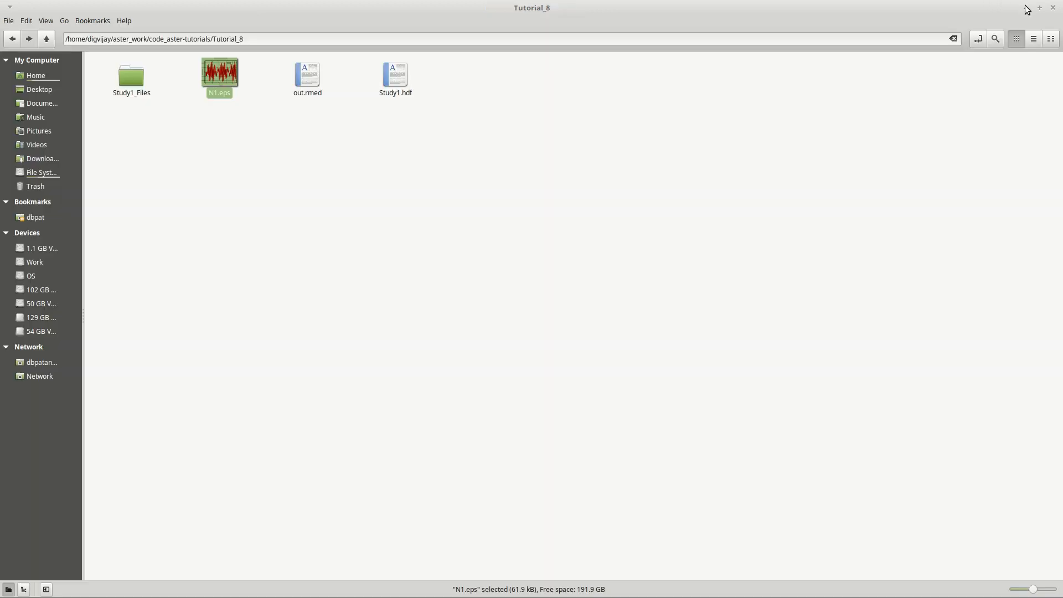
click(1028, 8)
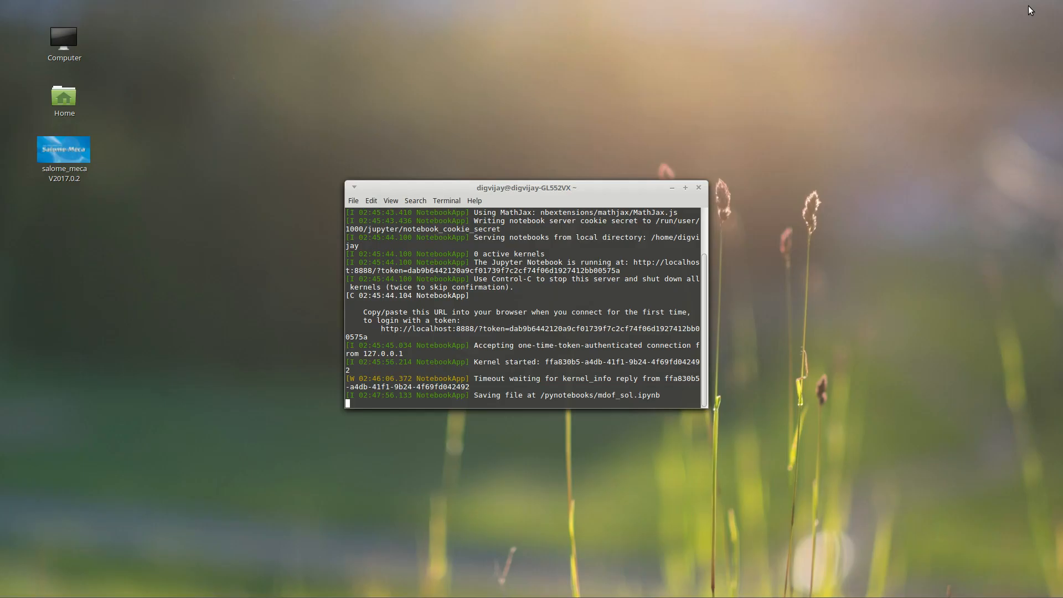
click(672, 189)
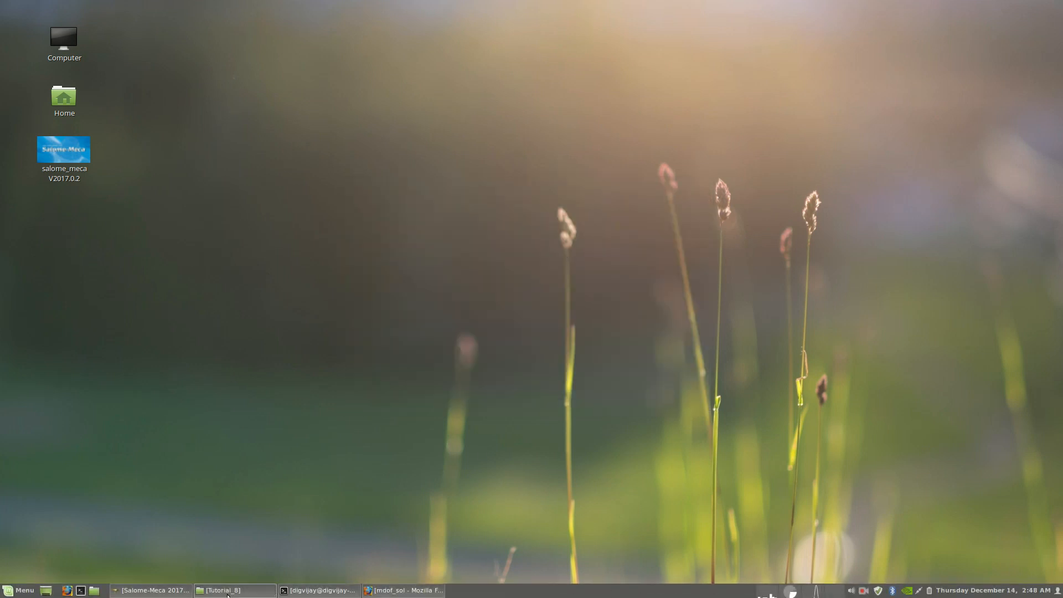
mouse_move(247, 595)
click(151, 590)
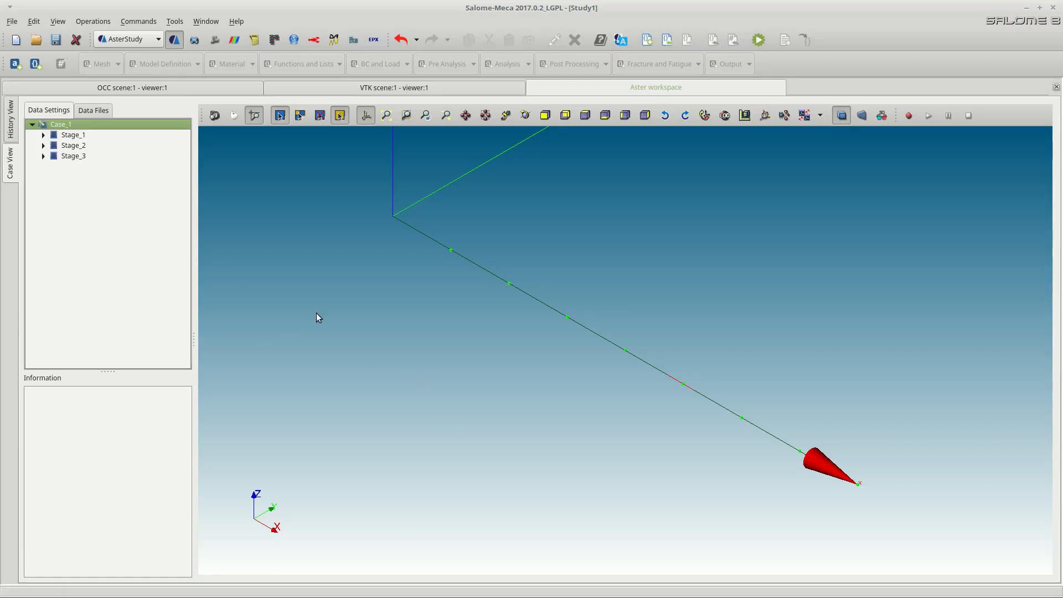